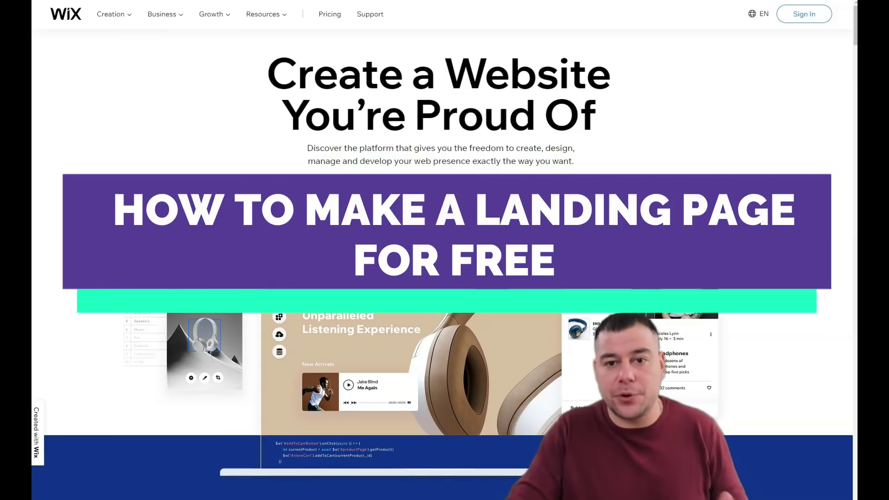
- Look through the Wix homepage, covering its templates, website creation options, business features and FAQ
{"action": "scroll", "coordinate": [203, 160], "scroll_direction": "down", "scroll_amount": 10}
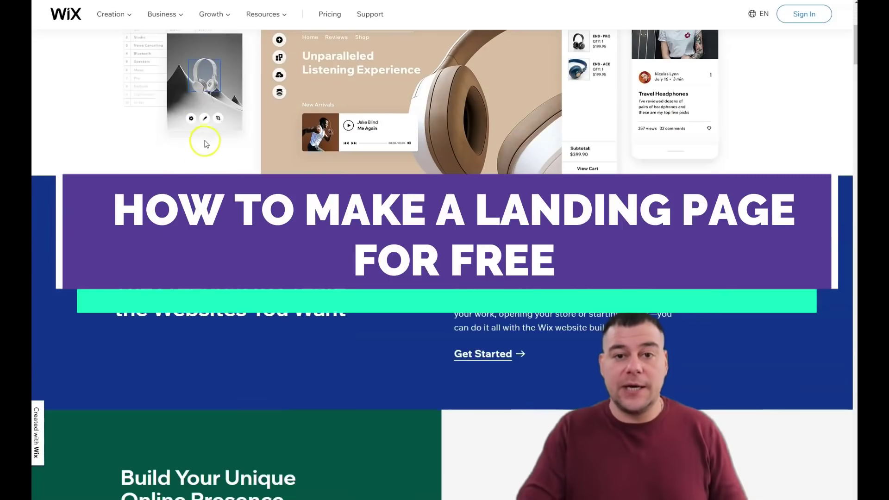
{"action": "scroll", "coordinate": [206, 142], "scroll_direction": "down", "scroll_amount": 10}
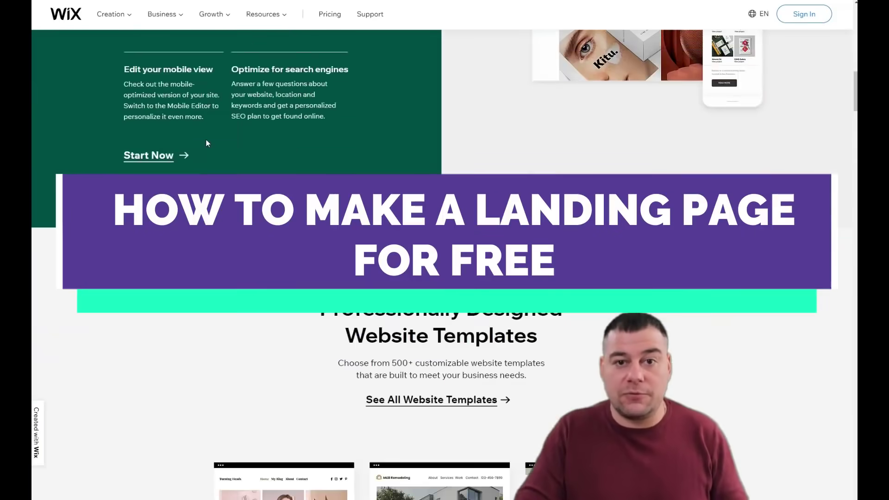
{"action": "scroll", "coordinate": [206, 143], "scroll_direction": "down", "scroll_amount": 12}
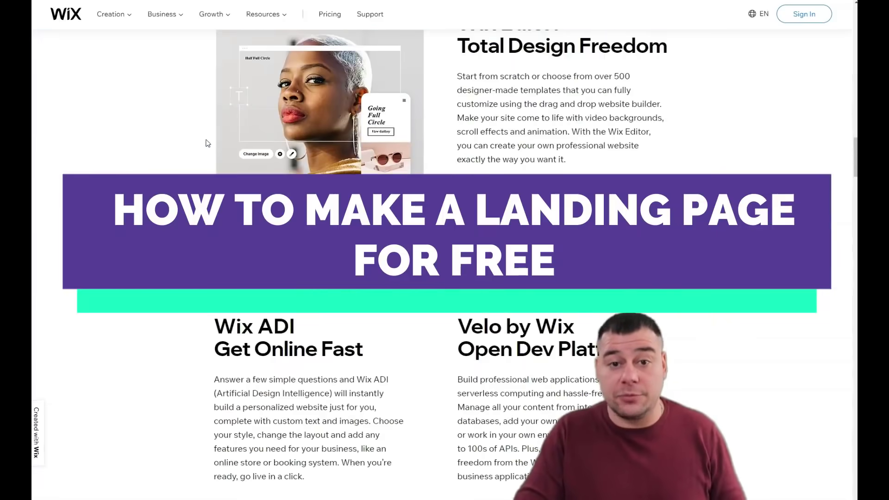
{"action": "scroll", "coordinate": [207, 143], "scroll_direction": "down", "scroll_amount": 5}
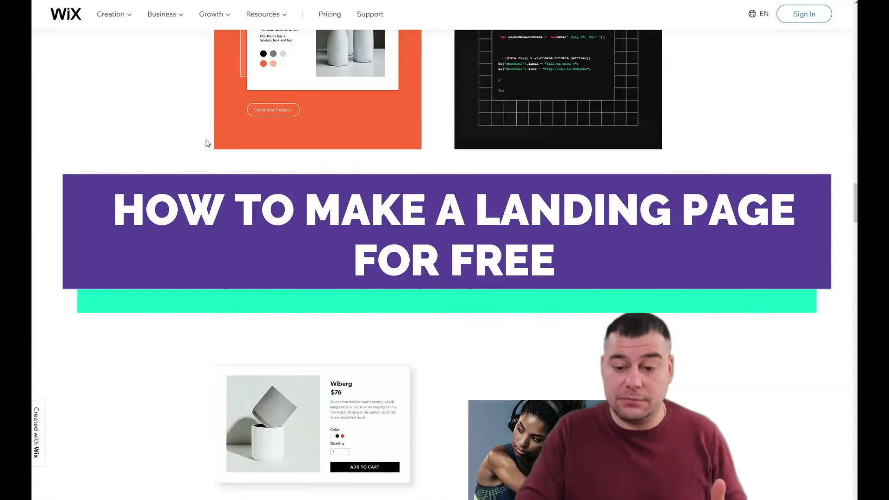
{"action": "scroll", "coordinate": [208, 143], "scroll_direction": "down", "scroll_amount": 12}
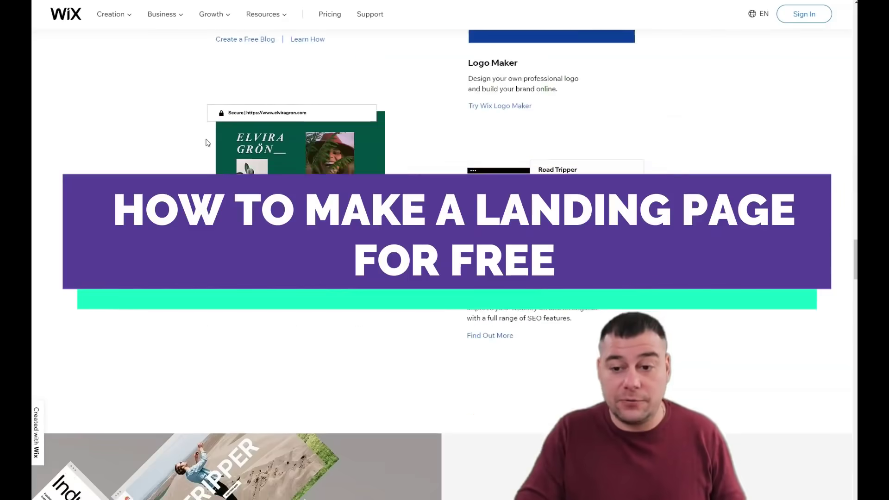
{"action": "scroll", "coordinate": [208, 143], "scroll_direction": "down", "scroll_amount": 15}
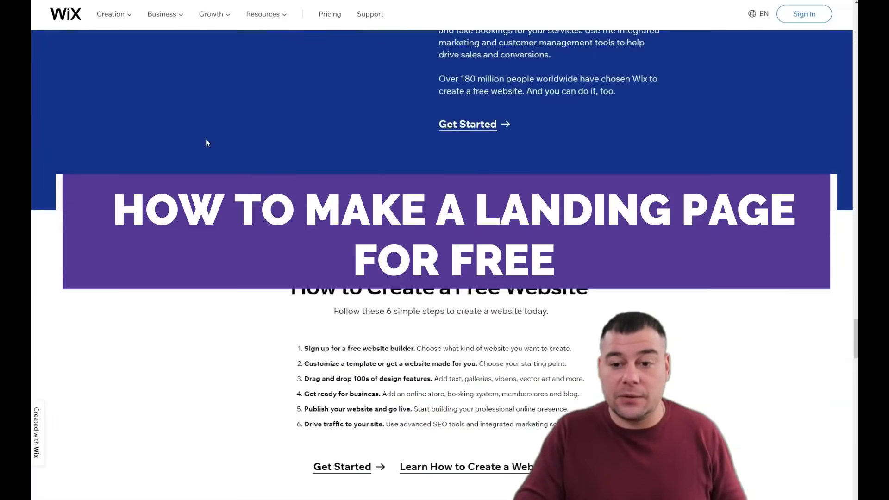
{"action": "scroll", "coordinate": [206, 143], "scroll_direction": "down", "scroll_amount": 17}
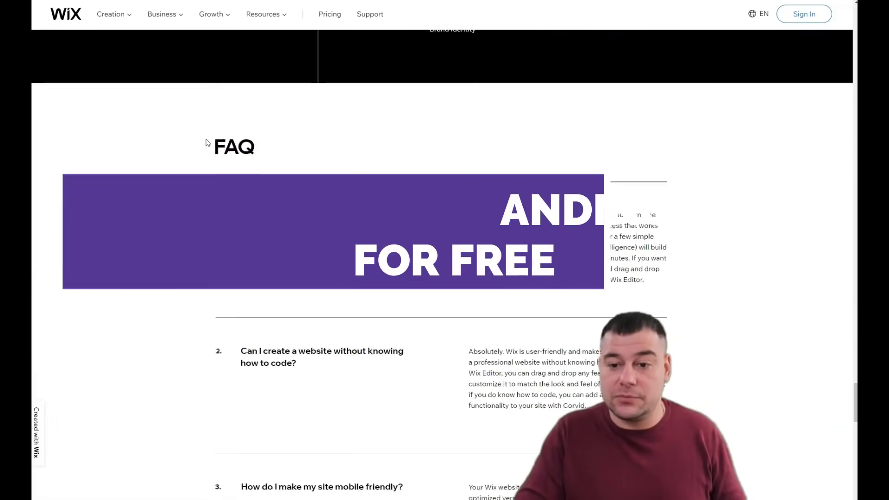
{"action": "scroll", "coordinate": [207, 143], "scroll_direction": "down", "scroll_amount": 10}
{"action": "scroll", "coordinate": [207, 143], "scroll_direction": "up", "scroll_amount": 14}
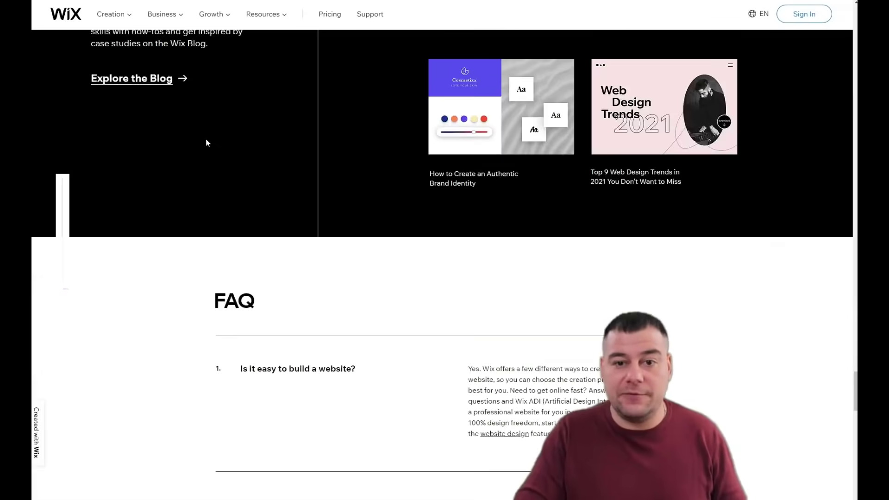
{"action": "scroll", "coordinate": [206, 143], "scroll_direction": "up", "scroll_amount": 15}
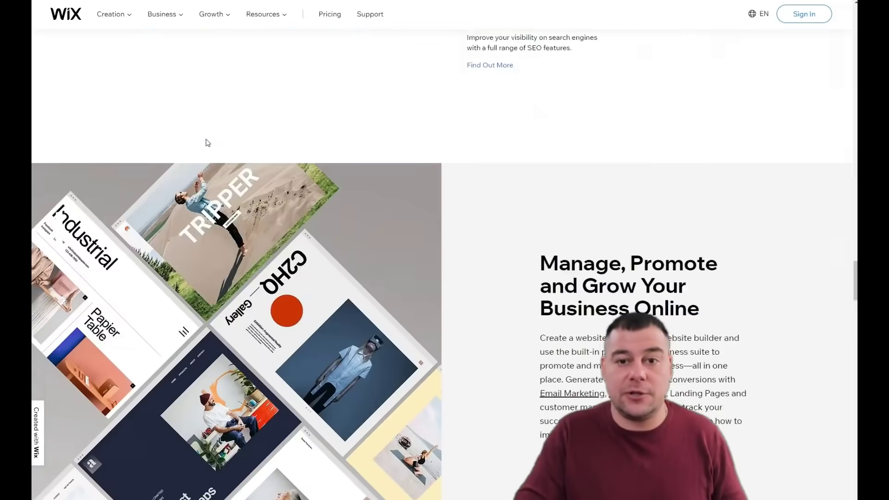
{"action": "scroll", "coordinate": [207, 143], "scroll_direction": "up", "scroll_amount": 15}
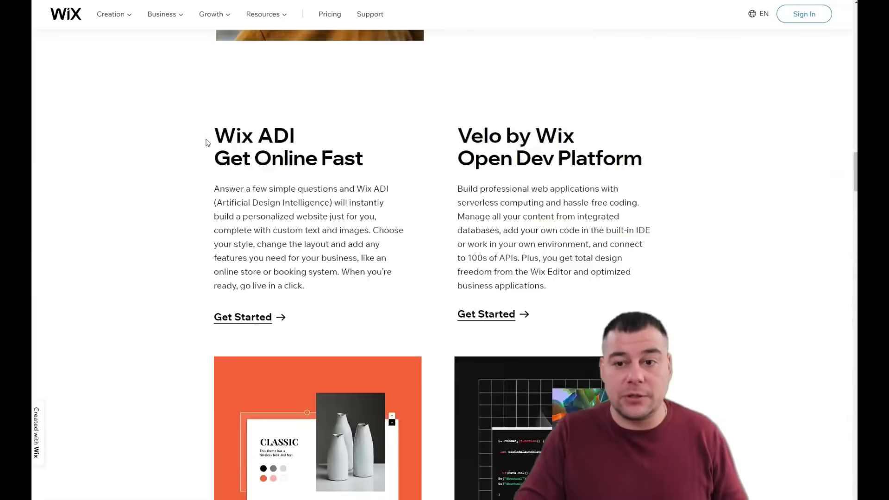
{"action": "scroll", "coordinate": [207, 143], "scroll_direction": "up", "scroll_amount": 15}
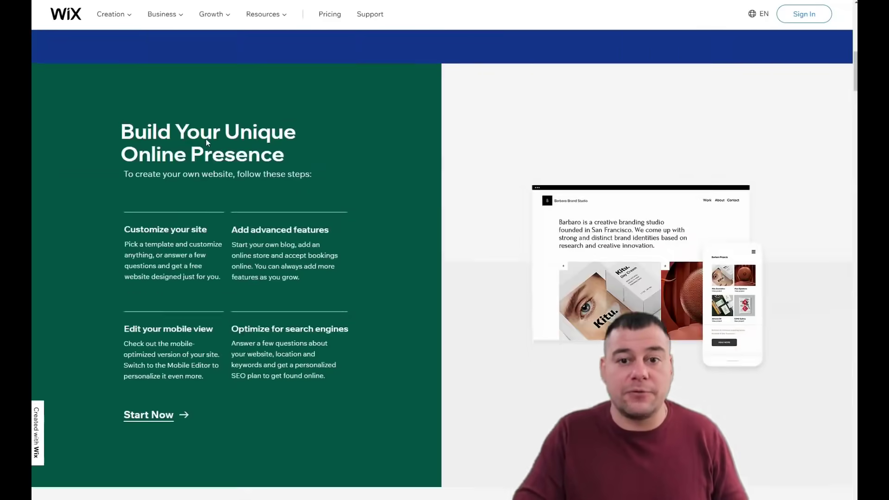
{"action": "scroll", "coordinate": [207, 143], "scroll_direction": "up", "scroll_amount": 10}
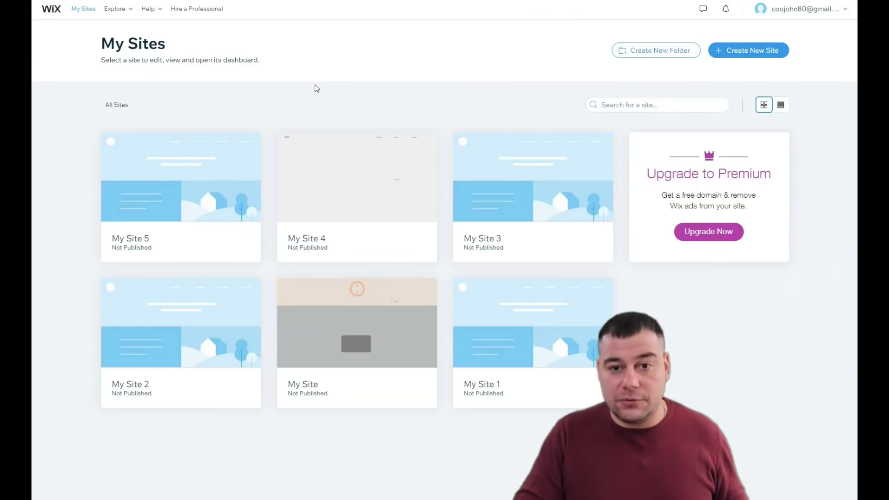
- Create a new site of the kind Other and choose to build it with the Editor from a template
{"action": "left_click", "coordinate": [730, 52]}
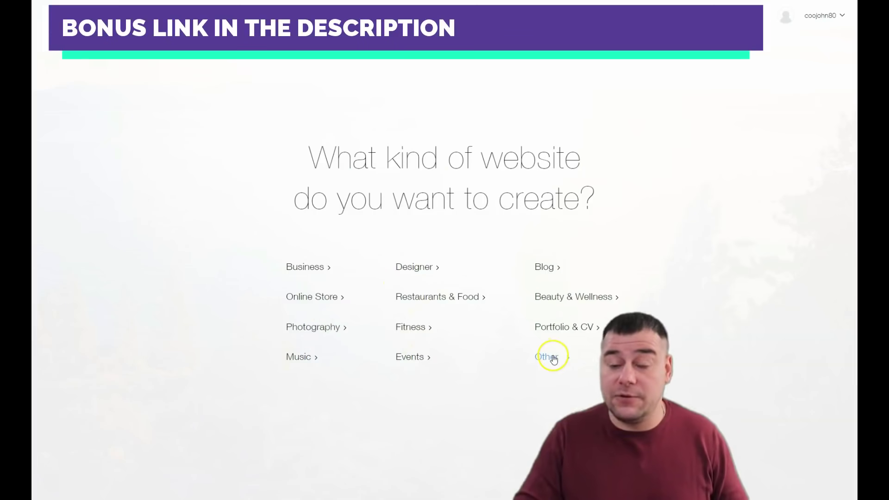
{"action": "left_click", "coordinate": [555, 358]}
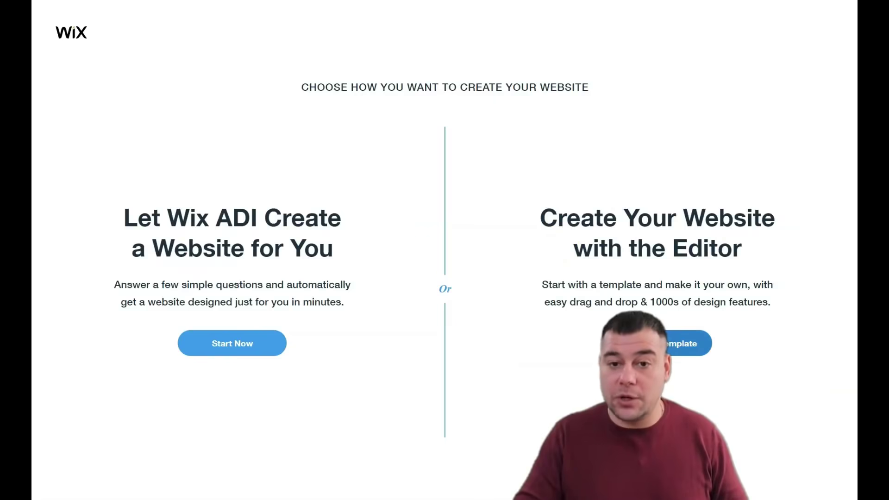
{"action": "left_click", "coordinate": [648, 344]}
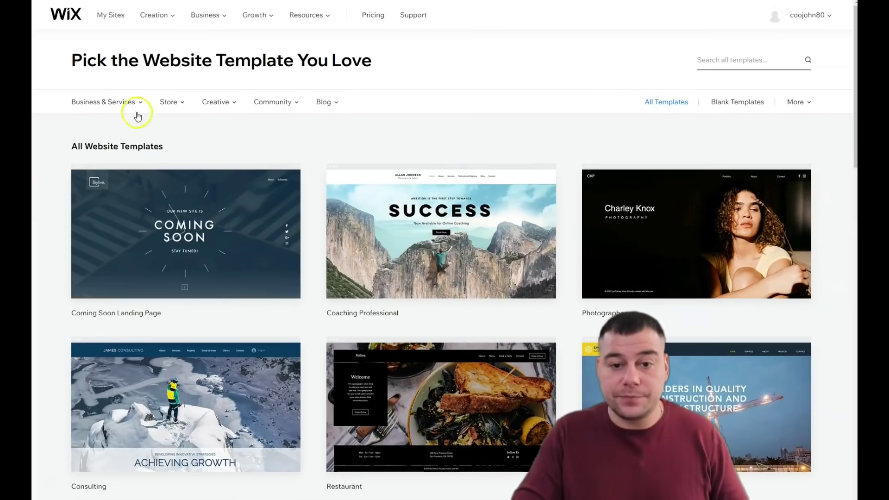
- Browse the Sports & Fitness website templates and start editing the Fitness Center template
{"action": "mouse_move", "coordinate": [135, 107]}
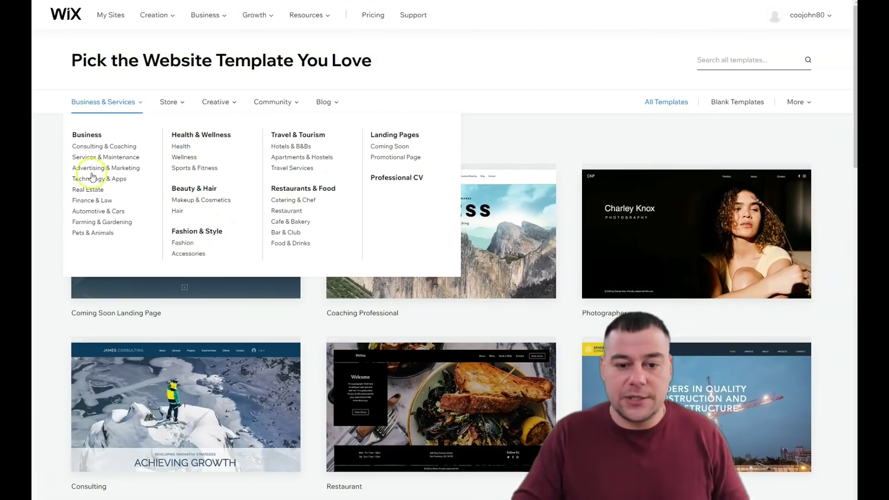
{"action": "left_click", "coordinate": [186, 169]}
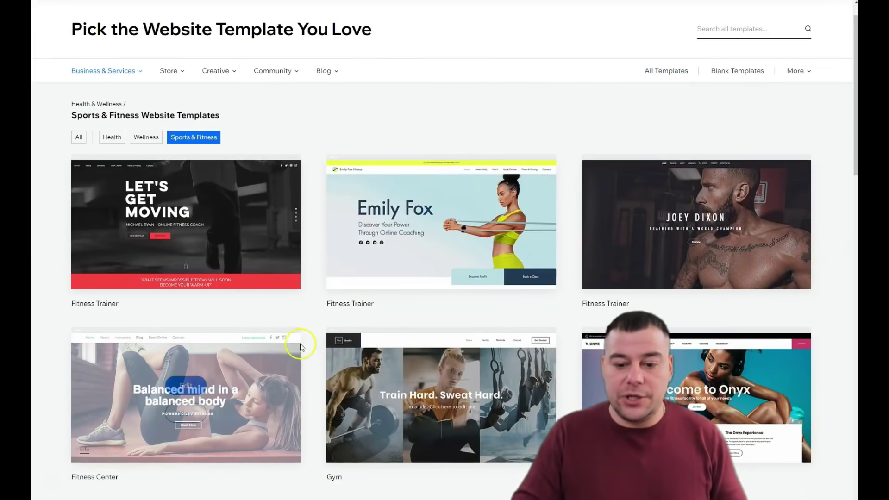
{"action": "scroll", "coordinate": [342, 303], "scroll_direction": "down", "scroll_amount": 3}
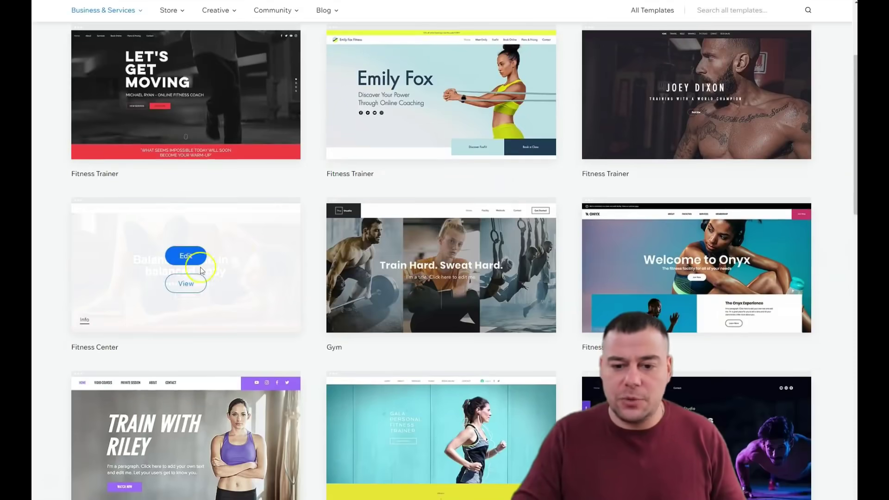
{"action": "scroll", "coordinate": [275, 424], "scroll_direction": "down", "scroll_amount": 1}
{"action": "scroll", "coordinate": [273, 419], "scroll_direction": "up", "scroll_amount": 3}
{"action": "left_click", "coordinate": [185, 342]}
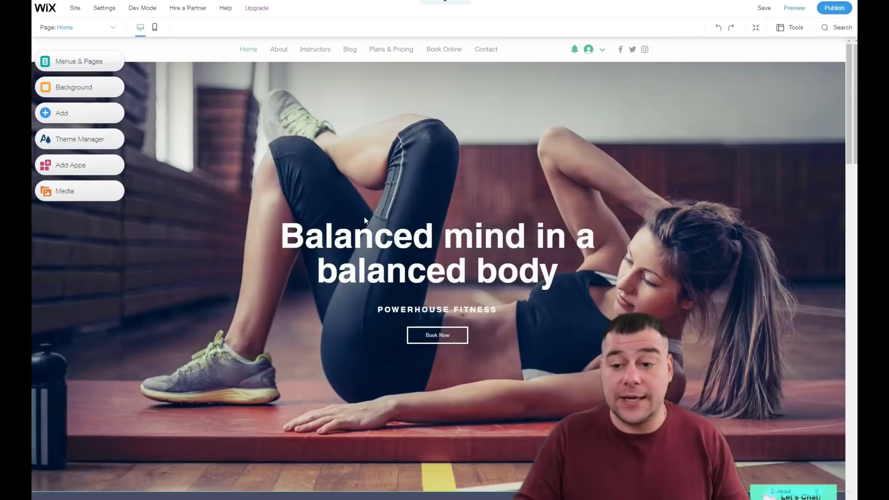
- Look through the template's home page from the hero image down to the contact section
{"action": "scroll", "coordinate": [361, 211], "scroll_direction": "down", "scroll_amount": 15}
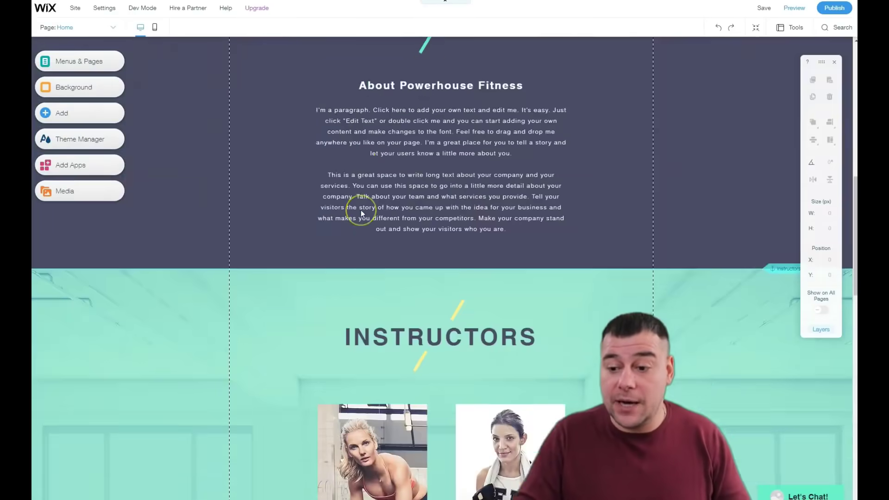
{"action": "scroll", "coordinate": [361, 213], "scroll_direction": "down", "scroll_amount": 15}
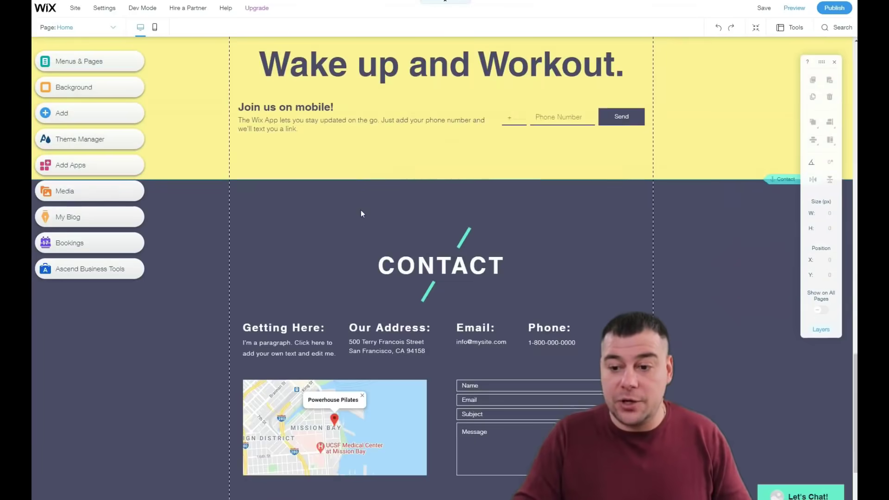
{"action": "scroll", "coordinate": [361, 211], "scroll_direction": "up", "scroll_amount": 8}
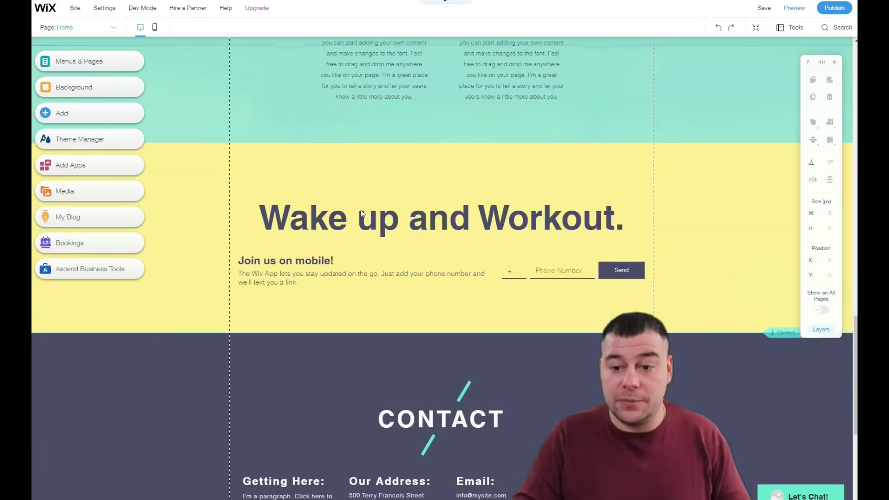
{"action": "scroll", "coordinate": [364, 212], "scroll_direction": "up", "scroll_amount": 1}
{"action": "left_click", "coordinate": [200, 145]}
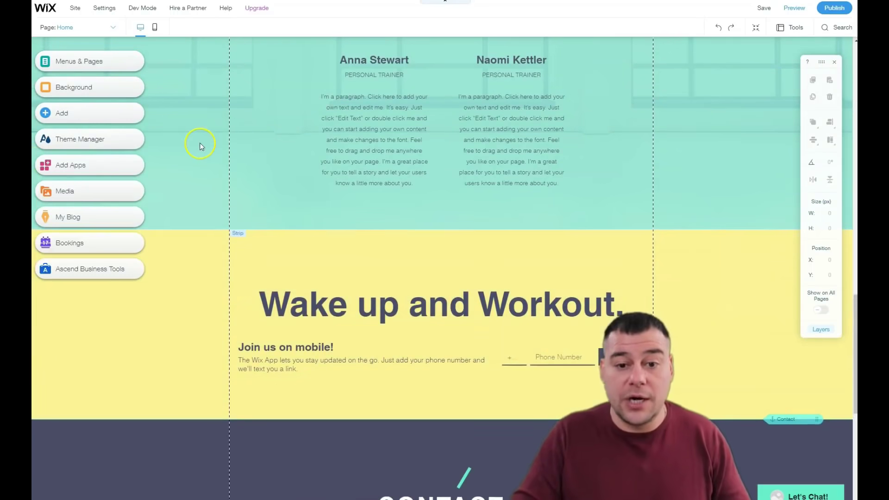
- Review the editor's site options, such as Site History, and its settings options, such as Get Found on Google and Accessibility
{"action": "left_click", "coordinate": [74, 8]}
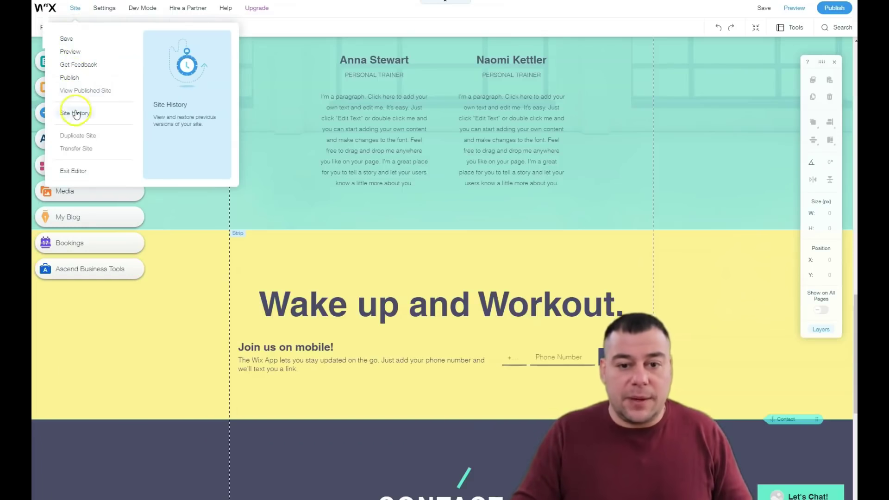
{"action": "mouse_move", "coordinate": [104, 8]}
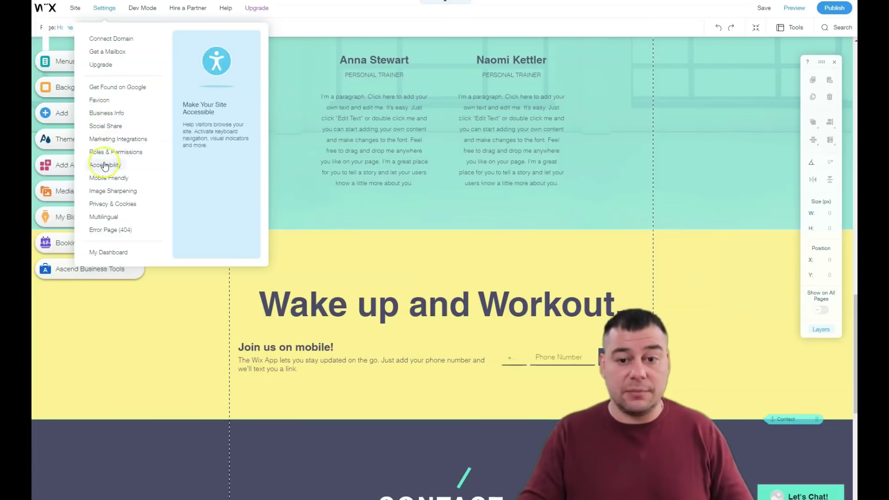
{"action": "left_click", "coordinate": [106, 83]}
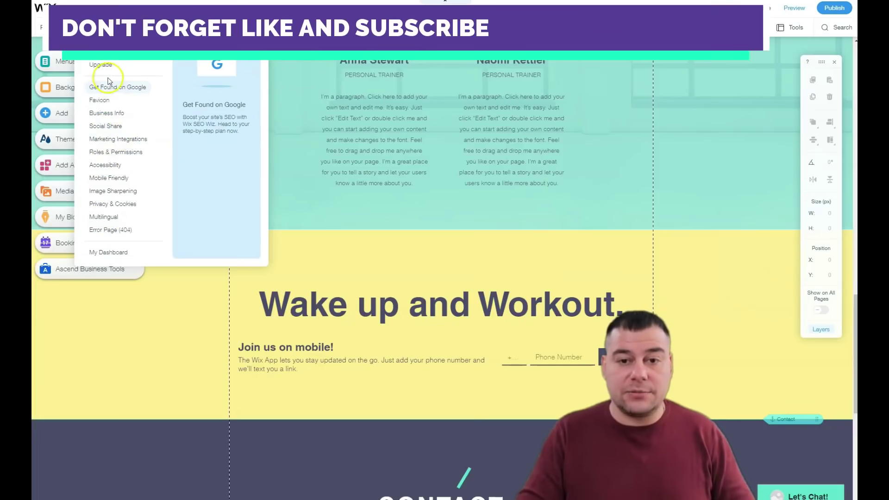
{"action": "left_click", "coordinate": [119, 102]}
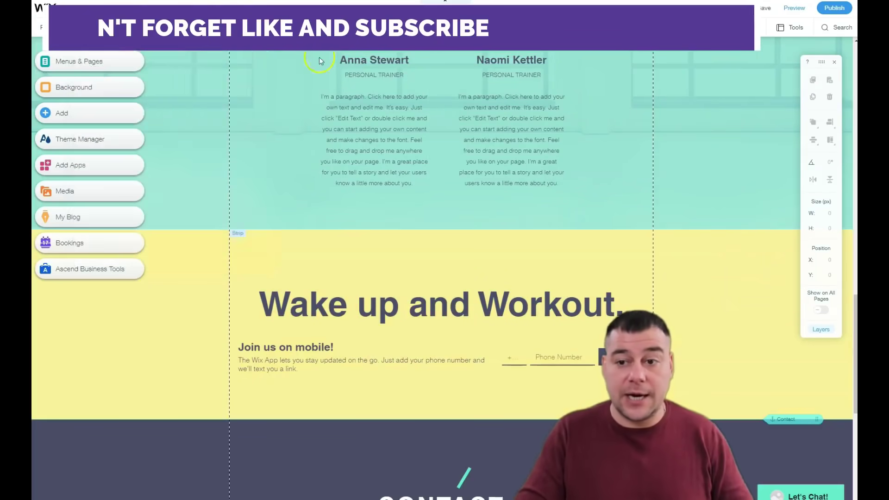
{"action": "left_click", "coordinate": [267, 101]}
{"action": "left_click", "coordinate": [172, 340]}
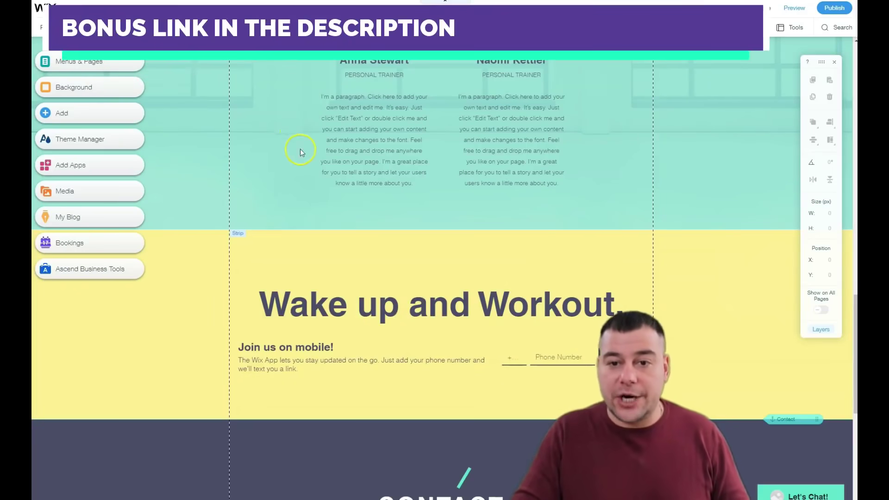
- Check the home page in the mobile editor and return to the desktop view
{"action": "scroll", "coordinate": [448, 199], "scroll_direction": "up", "scroll_amount": 15}
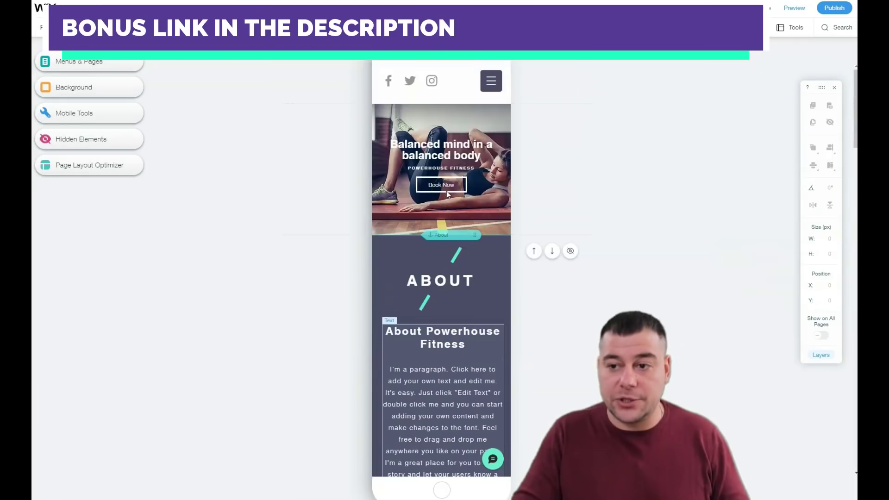
{"action": "left_click", "coordinate": [447, 194]}
{"action": "left_click", "coordinate": [172, 51]}
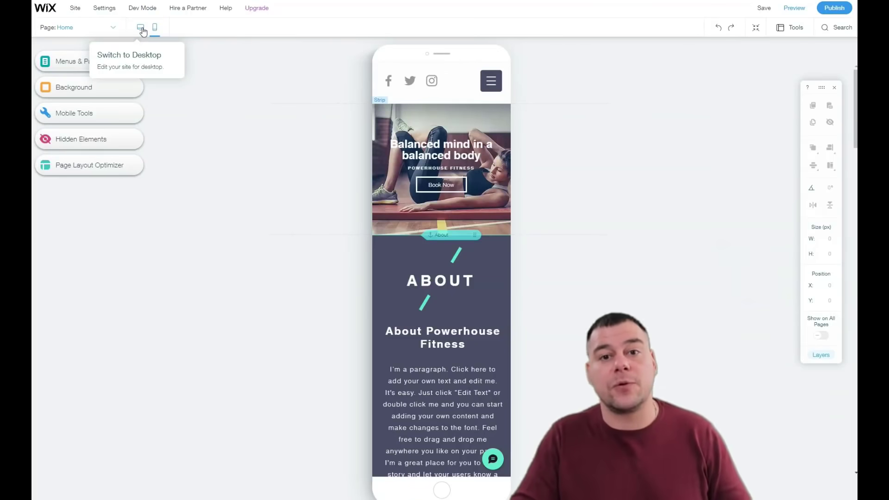
{"action": "left_click", "coordinate": [142, 30]}
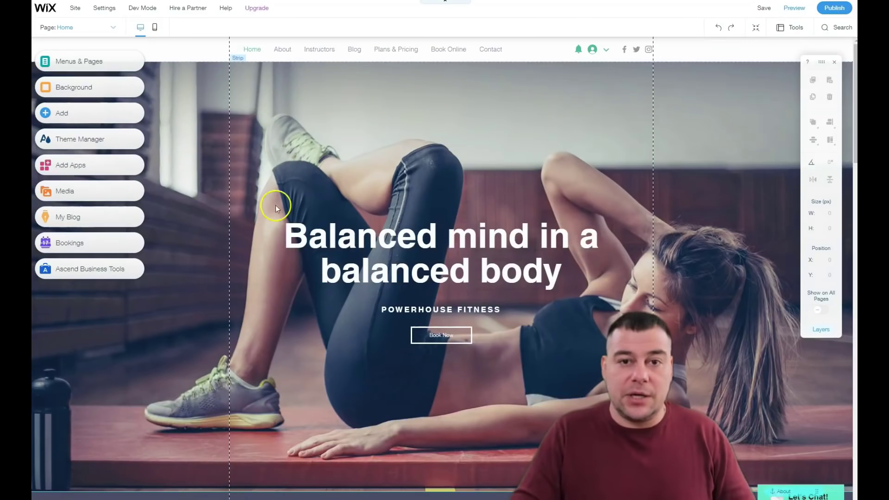
- Look over the About, Instructors, Wake up and Workout, and Contact sections of the desktop home page
{"action": "scroll", "coordinate": [210, 223], "scroll_direction": "down", "scroll_amount": 10}
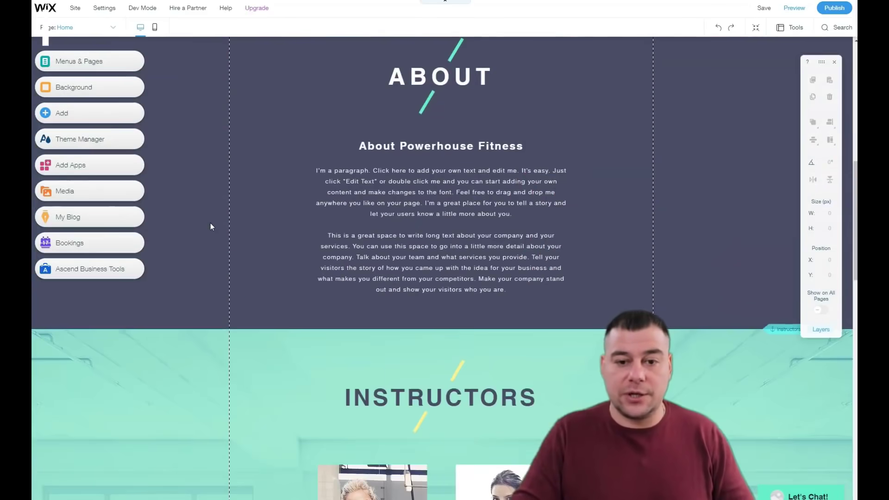
{"action": "scroll", "coordinate": [210, 226], "scroll_direction": "down", "scroll_amount": 8}
{"action": "scroll", "coordinate": [210, 227], "scroll_direction": "down", "scroll_amount": 4}
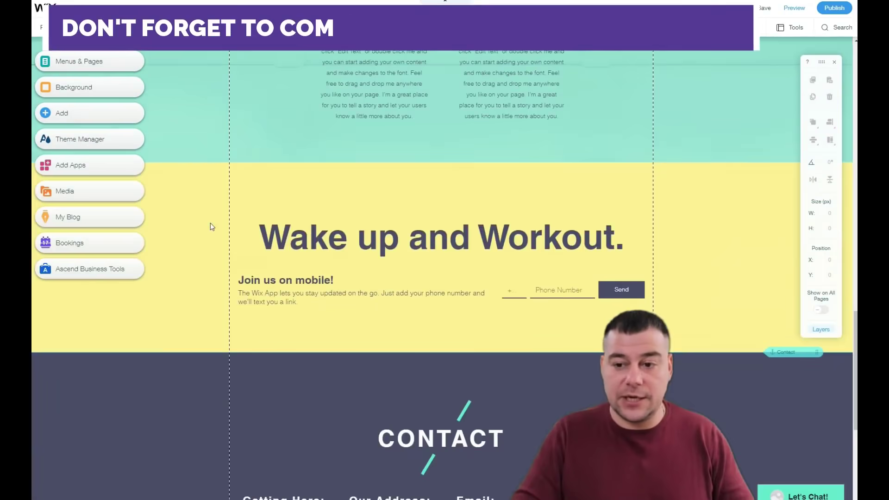
{"action": "scroll", "coordinate": [210, 226], "scroll_direction": "up", "scroll_amount": 6}
{"action": "scroll", "coordinate": [210, 226], "scroll_direction": "up", "scroll_amount": 4}
{"action": "scroll", "coordinate": [210, 224], "scroll_direction": "up", "scroll_amount": 8}
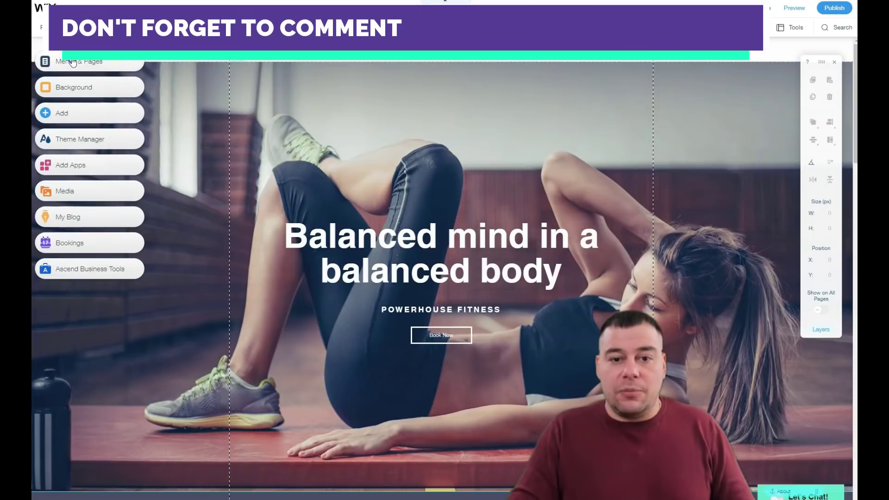
- Open the site menu to review the list of pages and sections
{"action": "left_click", "coordinate": [72, 63]}
{"action": "left_click", "coordinate": [88, 66]}
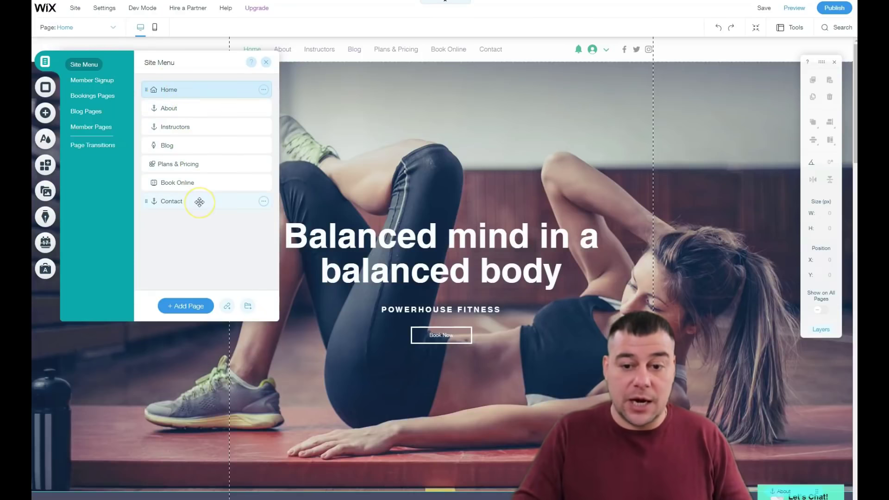
- Delete the Book Online page from the site menu together with the Wix Bookings app
{"action": "left_click", "coordinate": [256, 164]}
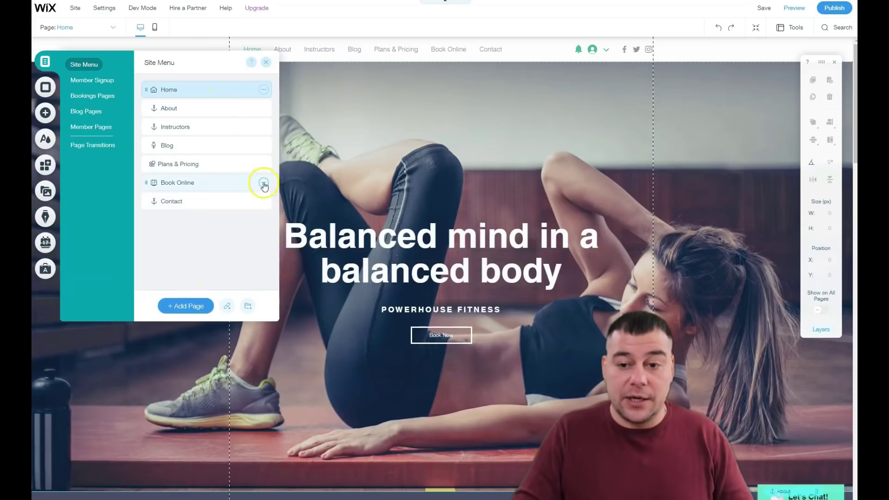
{"action": "left_click", "coordinate": [264, 185]}
{"action": "left_click", "coordinate": [290, 252]}
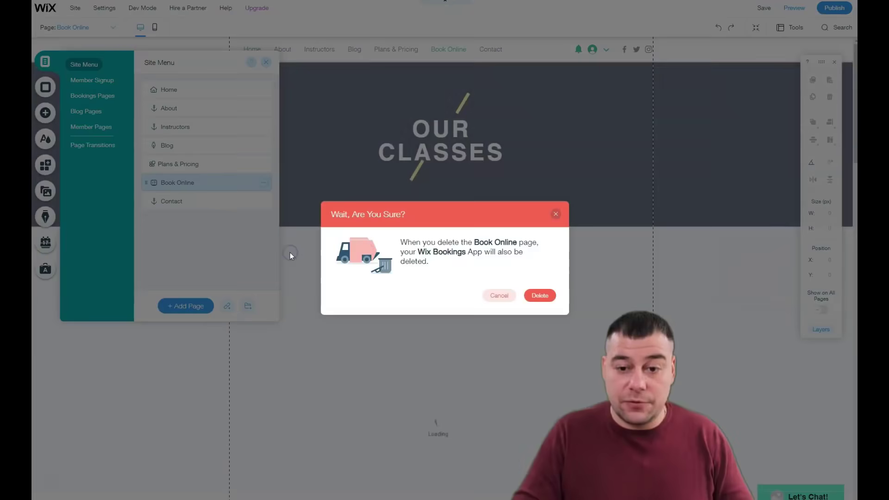
{"action": "left_click", "coordinate": [540, 295]}
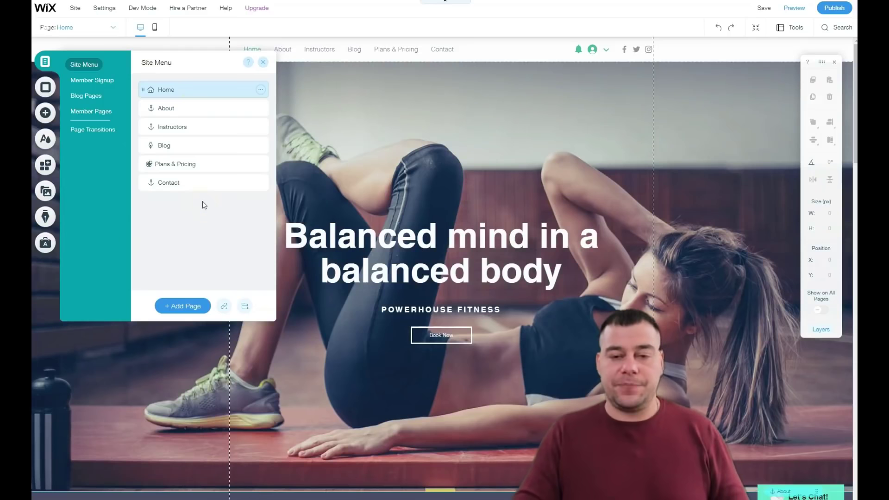
{"action": "left_click", "coordinate": [200, 187]}
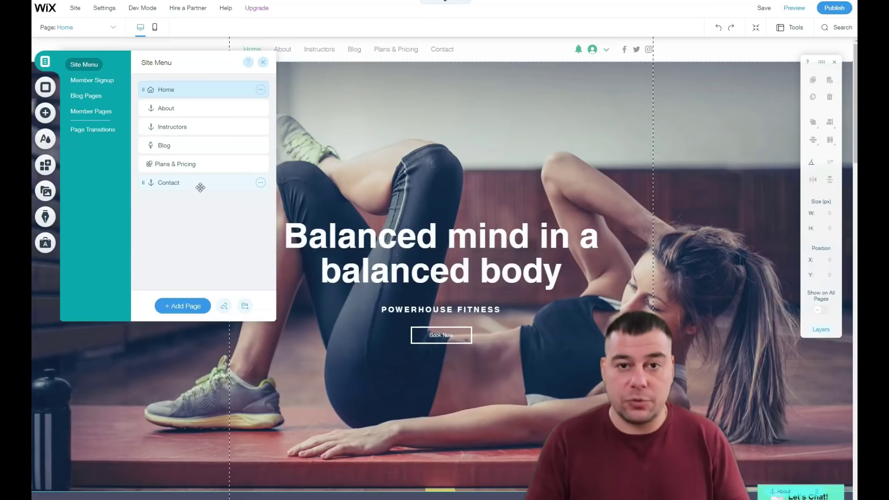
{"action": "left_click", "coordinate": [182, 109]}
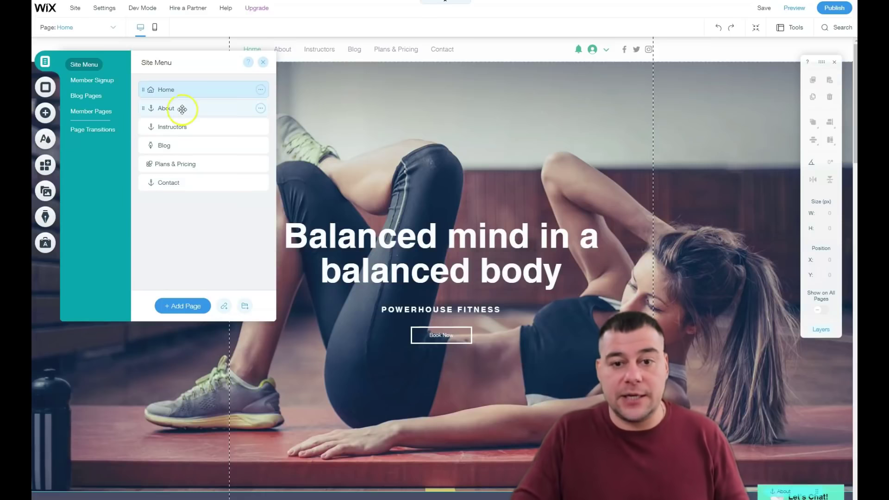
{"action": "left_click_drag", "start_coordinate": [146, 101], "coordinate": [180, 88]}
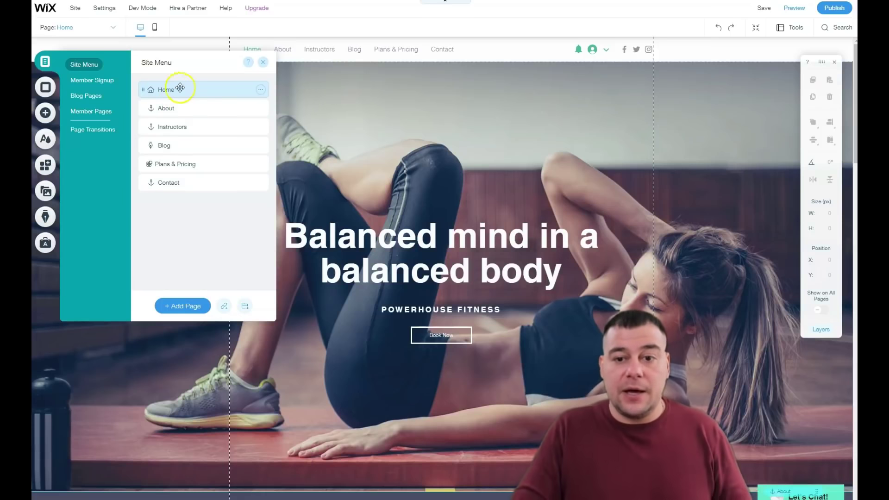
- Review the Home page's settings, covering page info, layouts, permissions, SEO (Google) and social share
{"action": "left_click", "coordinate": [260, 90]}
{"action": "left_click", "coordinate": [303, 94]}
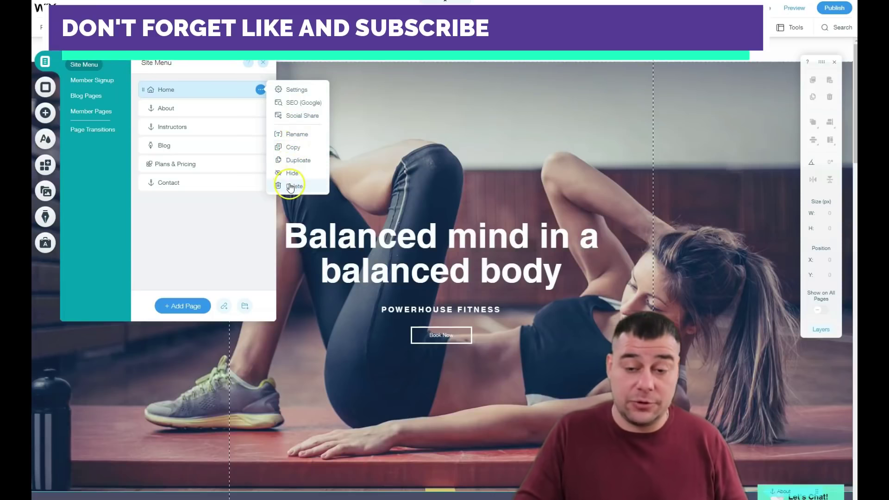
{"action": "left_click", "coordinate": [296, 90]}
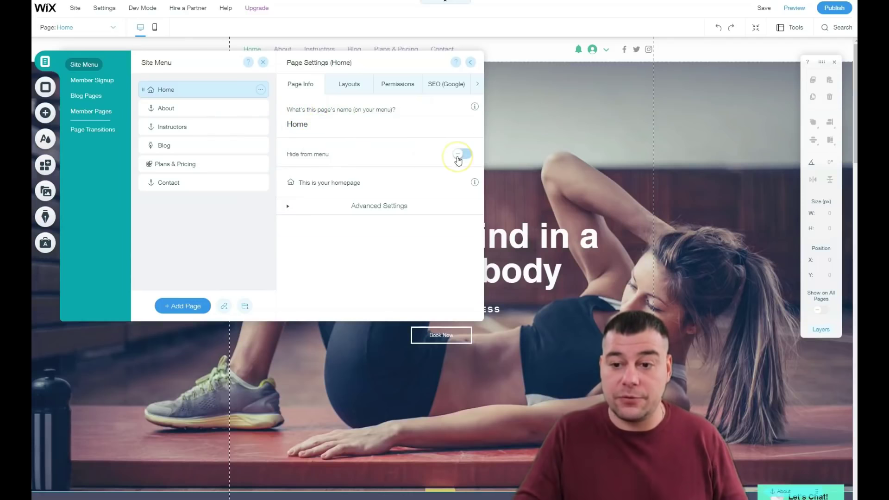
{"action": "left_click", "coordinate": [360, 88]}
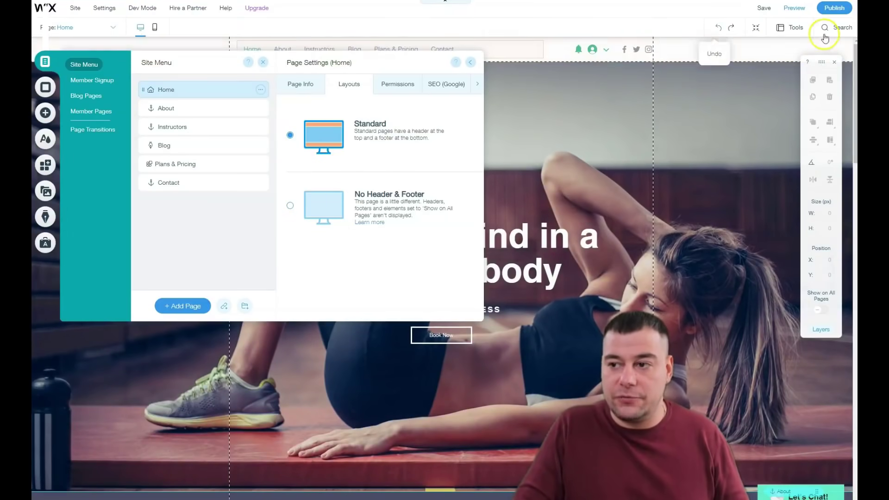
{"action": "left_click", "coordinate": [396, 83]}
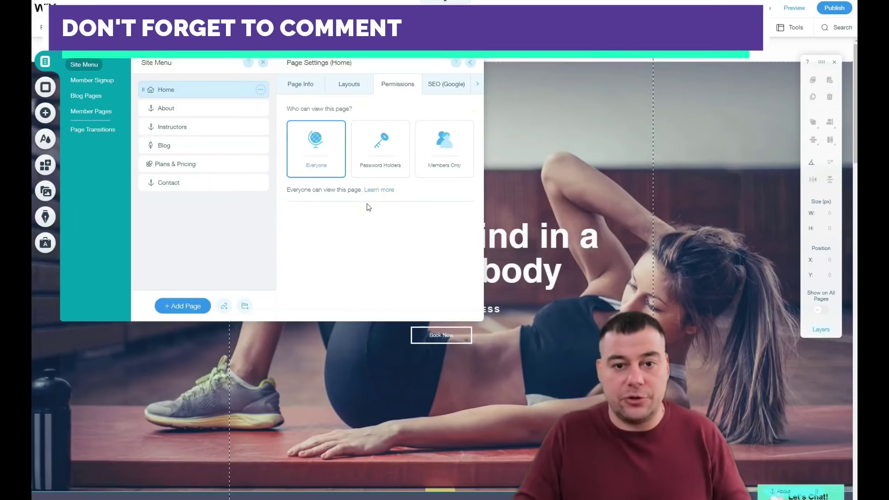
{"action": "left_click", "coordinate": [440, 88]}
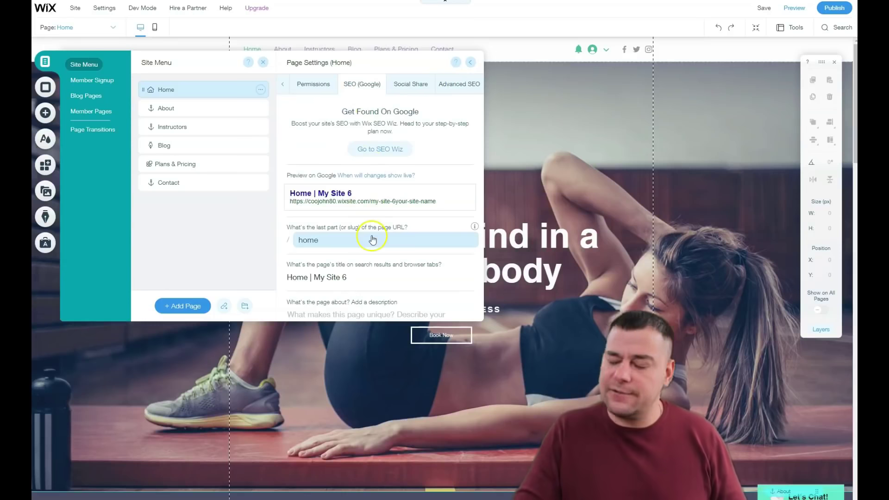
{"action": "scroll", "coordinate": [356, 193], "scroll_direction": "down", "scroll_amount": 3}
{"action": "scroll", "coordinate": [362, 202], "scroll_direction": "up", "scroll_amount": 3}
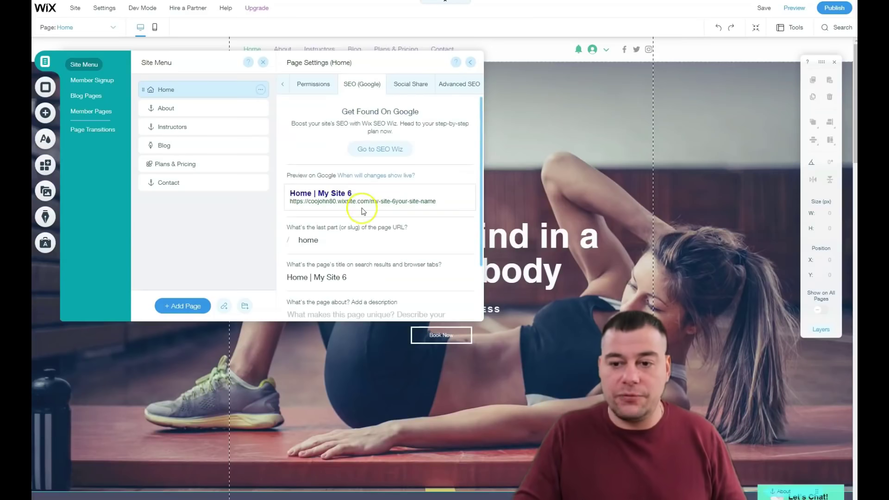
{"action": "left_click", "coordinate": [417, 89]}
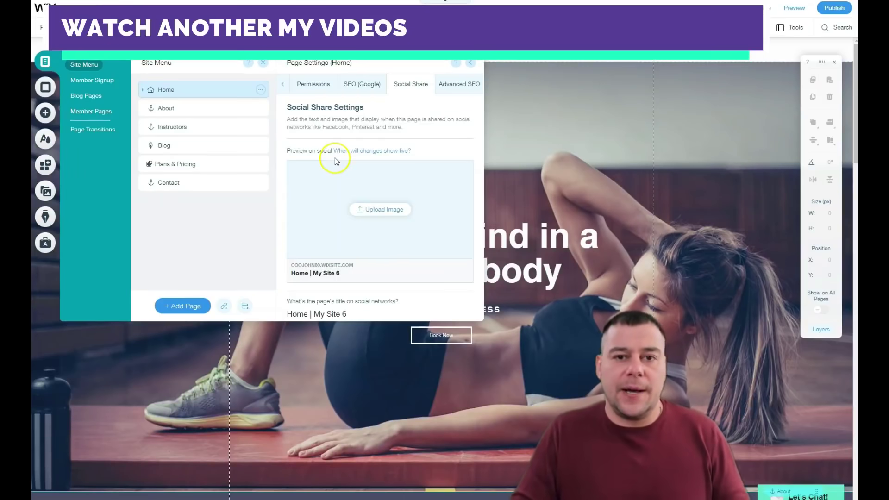
{"action": "left_click", "coordinate": [368, 170]}
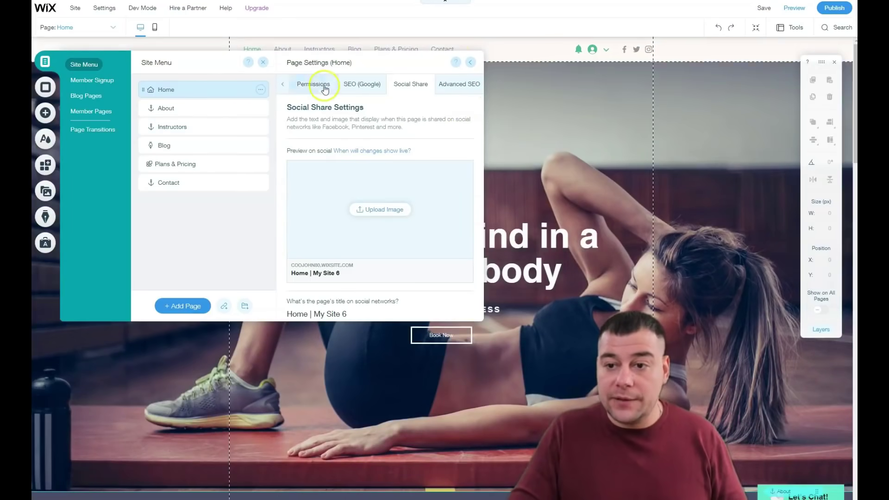
{"action": "left_click", "coordinate": [287, 87]}
{"action": "left_click", "coordinate": [350, 84]}
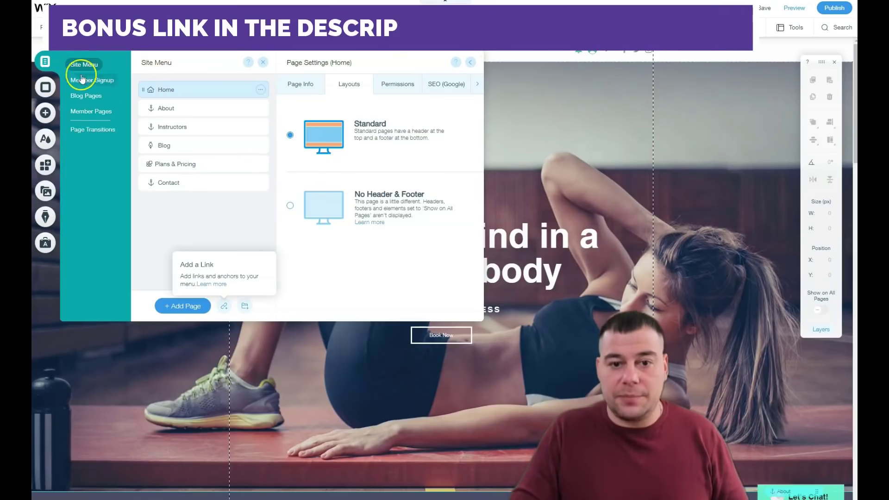
- Look over the page background options and the home page down to the About section, and close the background options
{"action": "left_click", "coordinate": [47, 91]}
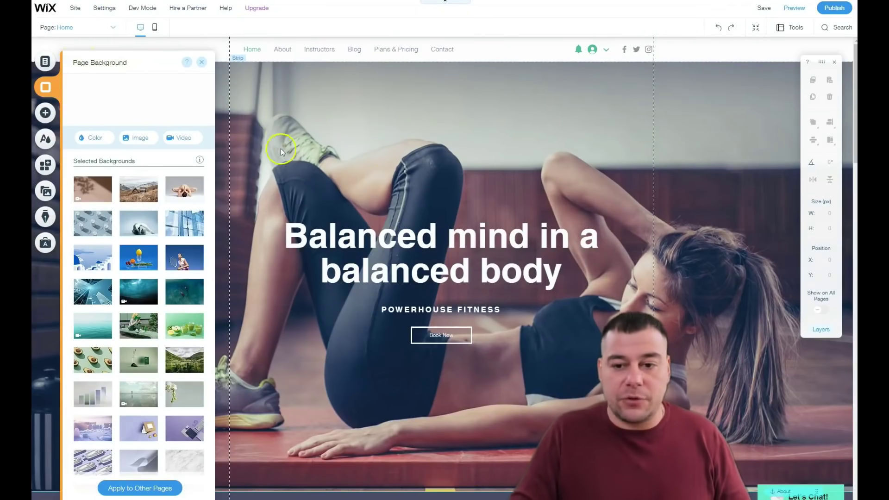
{"action": "scroll", "coordinate": [332, 248], "scroll_direction": "down", "scroll_amount": 2}
{"action": "scroll", "coordinate": [332, 246], "scroll_direction": "down", "scroll_amount": 6}
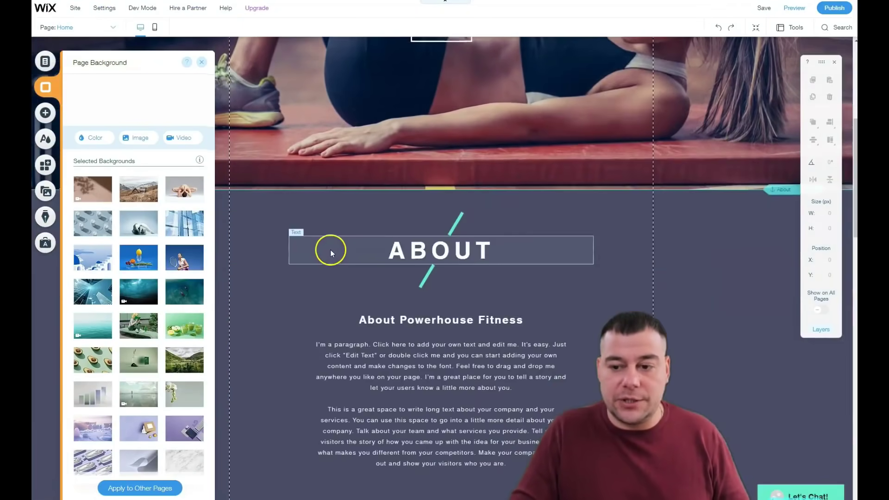
{"action": "scroll", "coordinate": [329, 249], "scroll_direction": "up", "scroll_amount": 8}
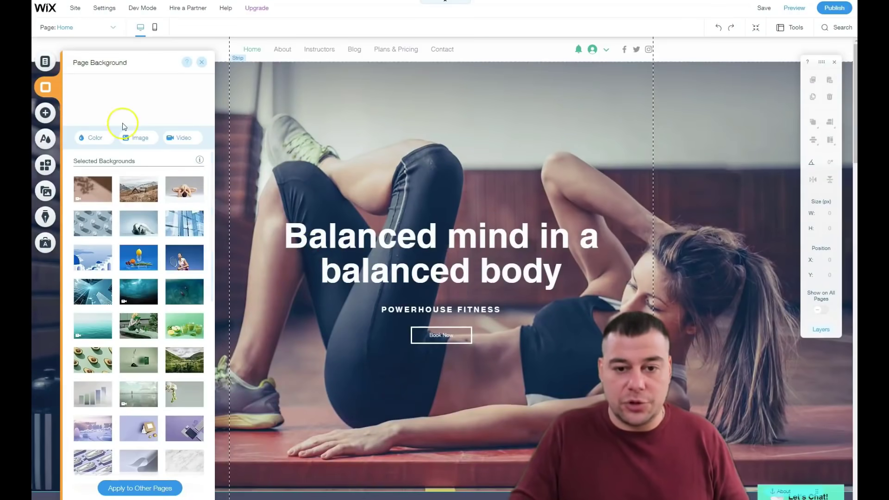
{"action": "left_click", "coordinate": [203, 62]}
{"action": "left_click", "coordinate": [45, 116]}
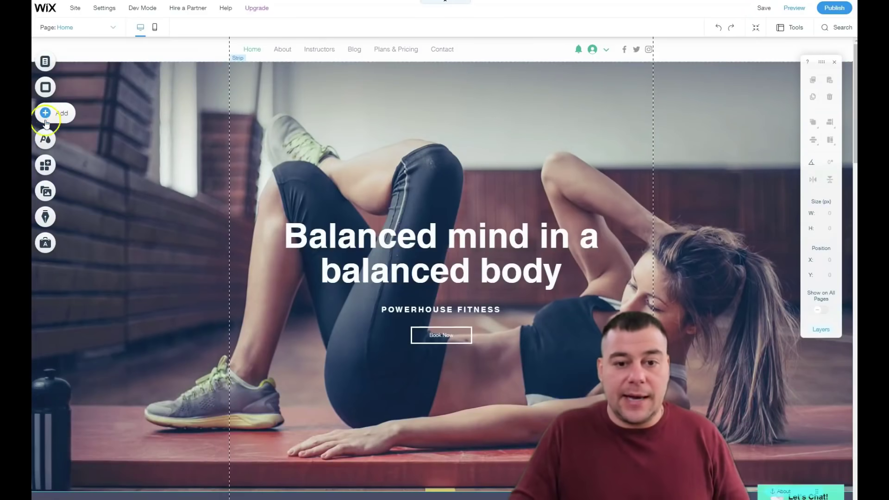
- Preview several featured color themes and apply the black theme with orange-red, blue and green accents to the site
{"action": "left_click", "coordinate": [45, 140]}
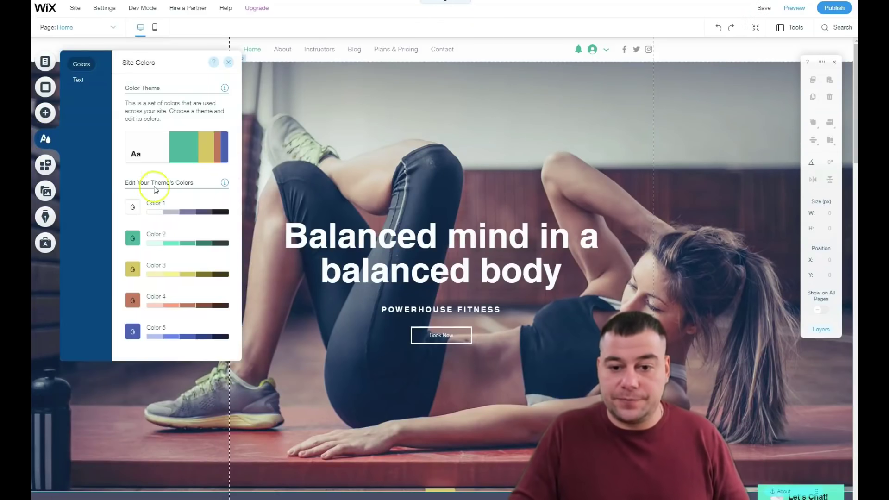
{"action": "left_click", "coordinate": [166, 151]}
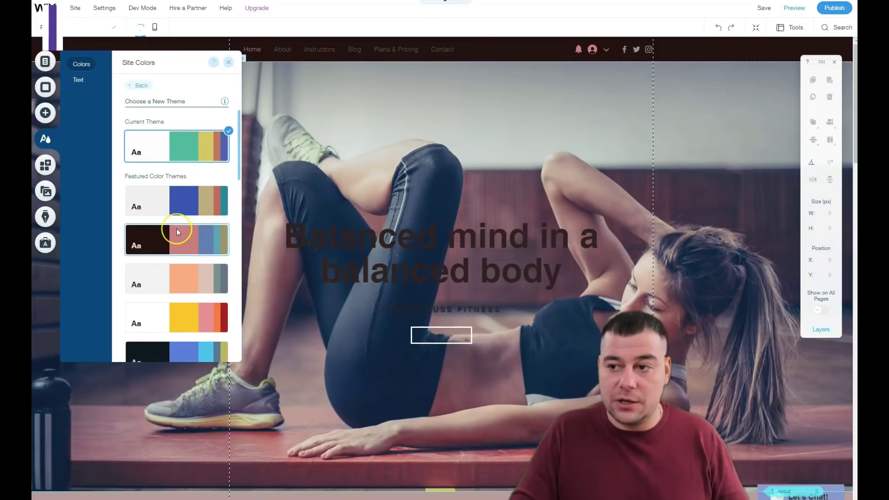
{"action": "left_click", "coordinate": [170, 319]}
{"action": "scroll", "coordinate": [170, 317], "scroll_direction": "down", "scroll_amount": 2}
{"action": "left_click", "coordinate": [157, 273]}
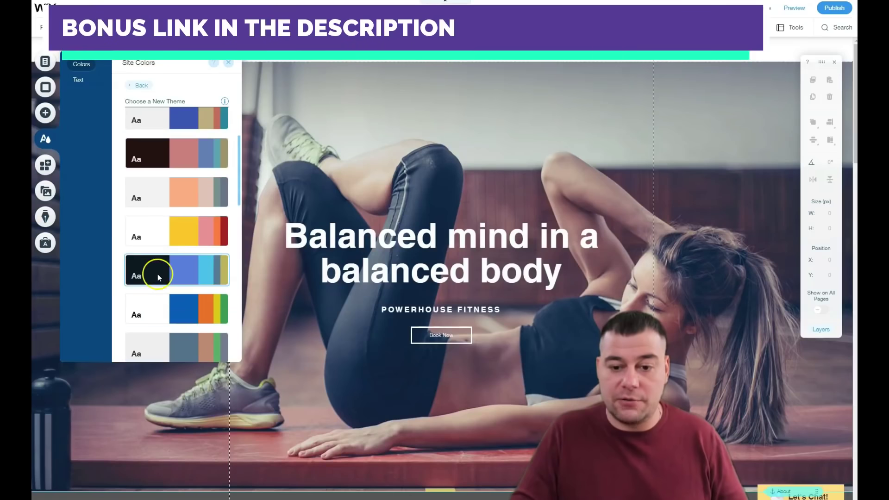
{"action": "left_click", "coordinate": [159, 307]}
{"action": "left_click", "coordinate": [168, 337]}
{"action": "scroll", "coordinate": [168, 324], "scroll_direction": "down", "scroll_amount": 4}
{"action": "left_click", "coordinate": [160, 215]}
{"action": "left_click", "coordinate": [159, 252]}
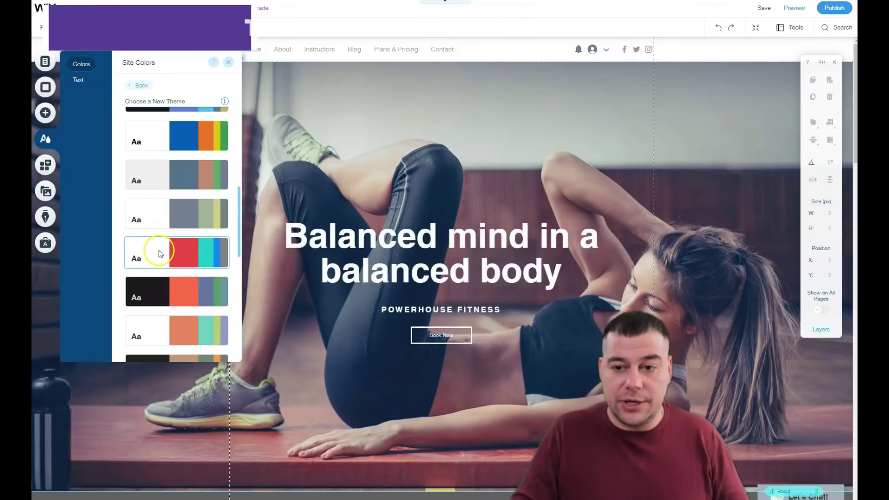
{"action": "left_click", "coordinate": [157, 296]}
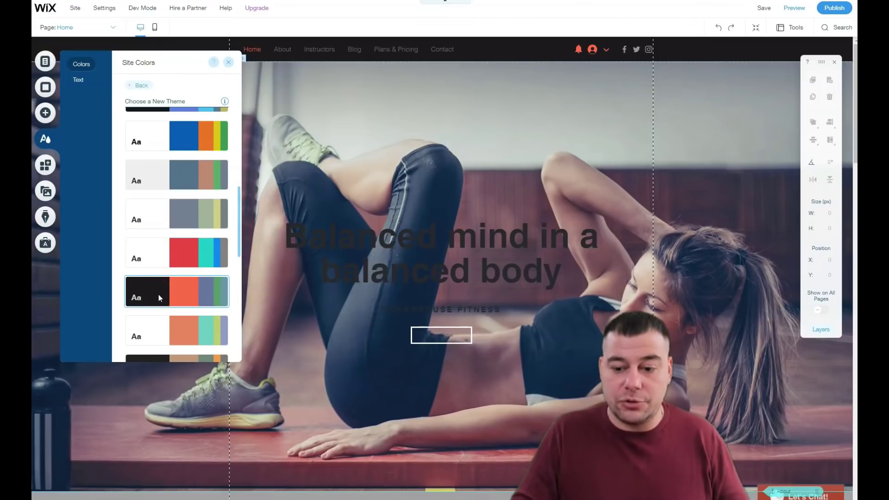
{"action": "left_click", "coordinate": [159, 296]}
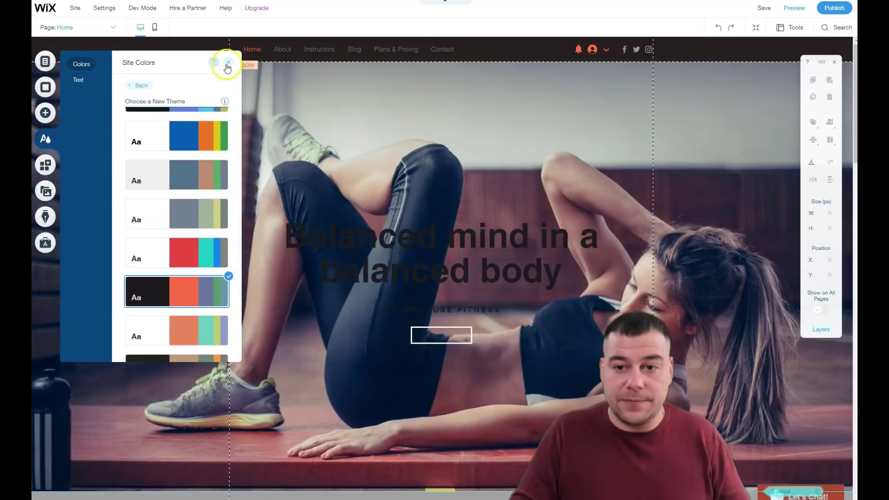
{"action": "left_click", "coordinate": [229, 62]}
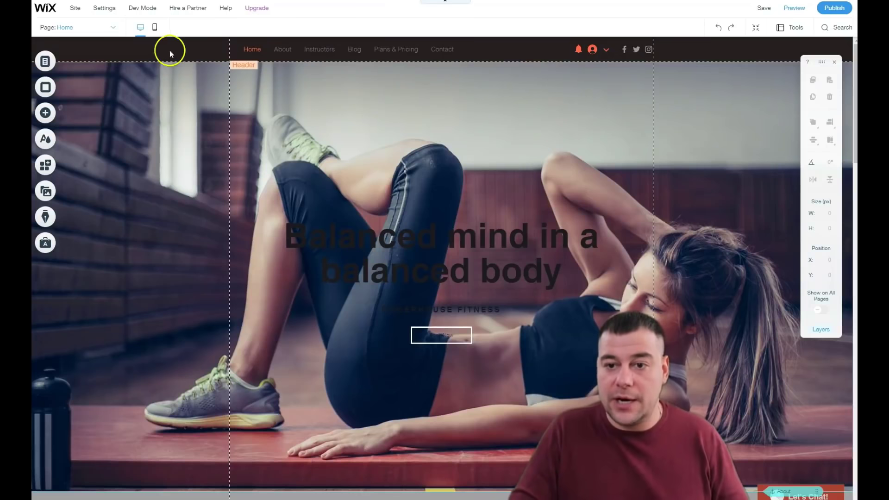
- Examine the new color theme across the home page, from the About section down to Contact and back up to the headline
{"action": "scroll", "coordinate": [332, 183], "scroll_direction": "down", "scroll_amount": 10}
{"action": "scroll", "coordinate": [349, 194], "scroll_direction": "down", "scroll_amount": 5}
{"action": "scroll", "coordinate": [338, 185], "scroll_direction": "up", "scroll_amount": 6}
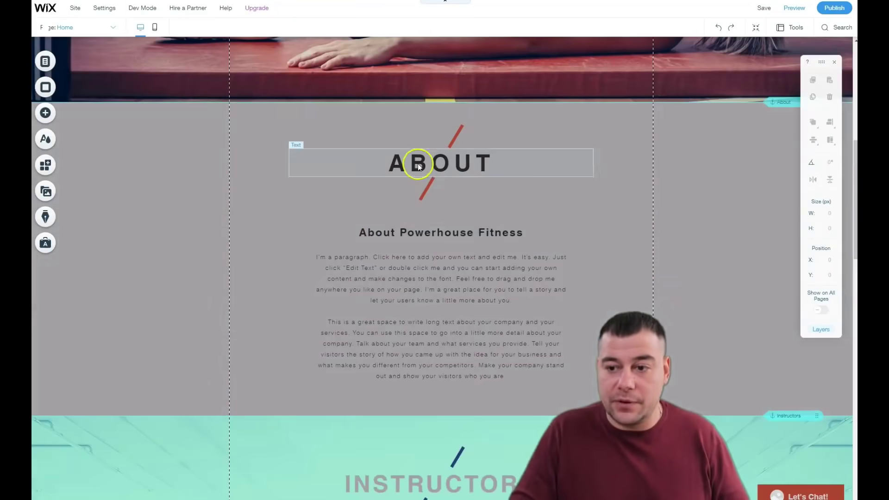
{"action": "scroll", "coordinate": [459, 162], "scroll_direction": "down", "scroll_amount": 15}
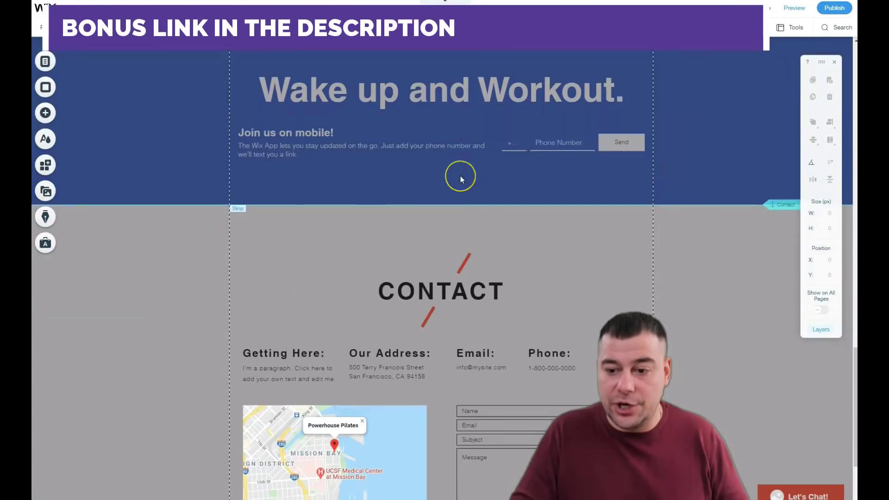
{"action": "scroll", "coordinate": [460, 176], "scroll_direction": "down", "scroll_amount": 4}
{"action": "scroll", "coordinate": [391, 264], "scroll_direction": "up", "scroll_amount": 20}
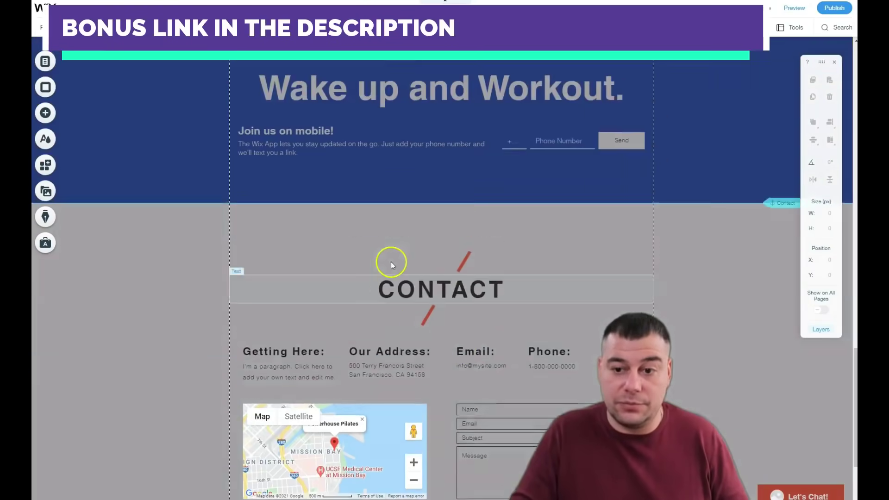
{"action": "scroll", "coordinate": [391, 268], "scroll_direction": "up", "scroll_amount": 4}
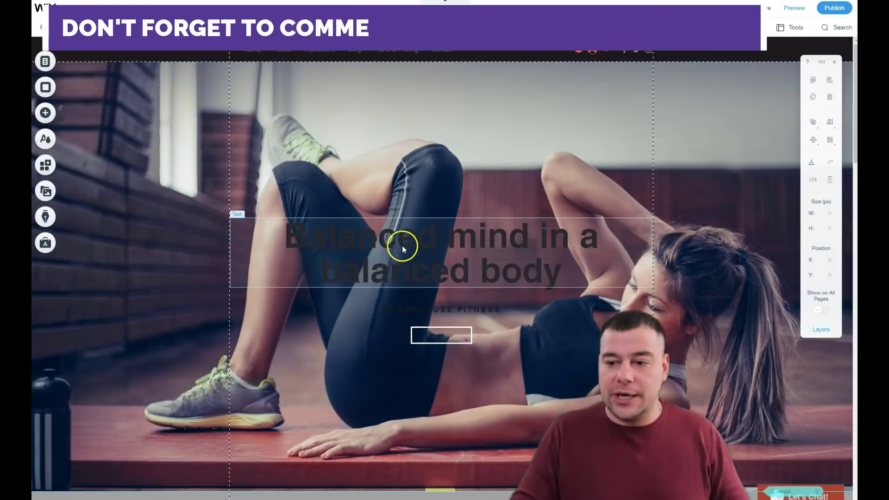
- Look through the strip, text, image, button and gallery elements that can be added to the page
{"action": "left_click", "coordinate": [402, 249]}
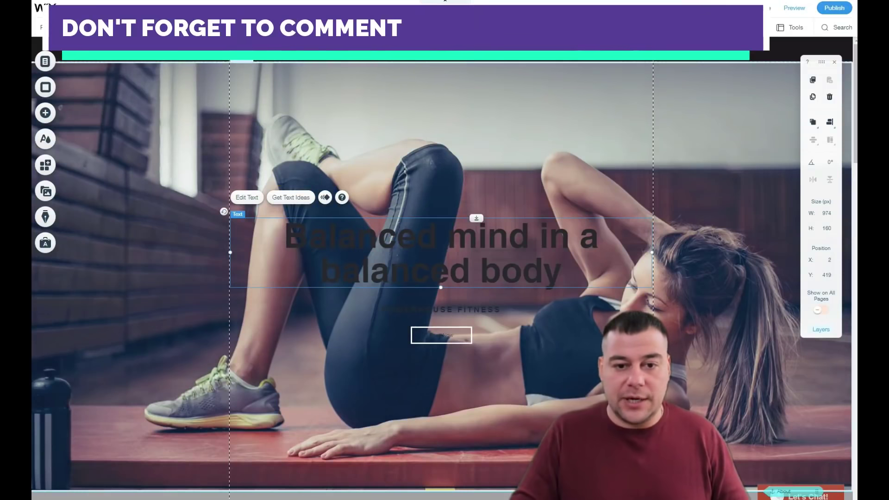
{"action": "left_click", "coordinate": [46, 114]}
{"action": "left_click", "coordinate": [78, 80]}
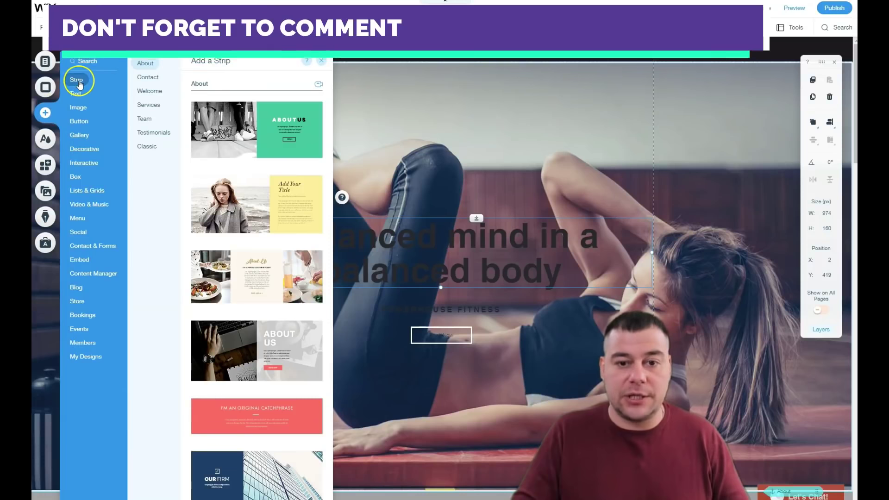
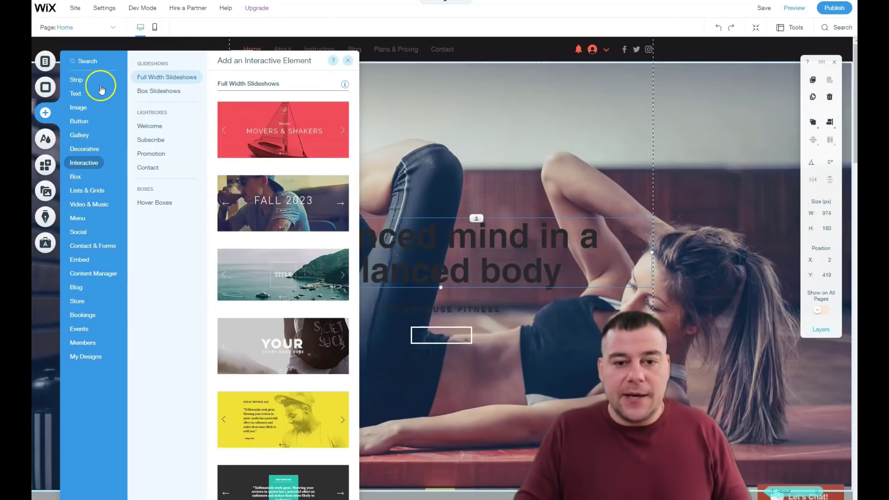
{"action": "left_click", "coordinate": [76, 81]}
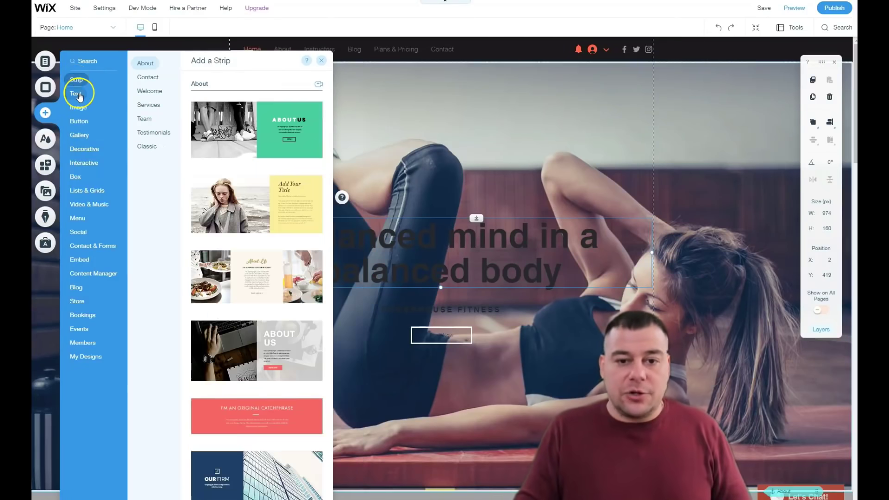
{"action": "left_click", "coordinate": [78, 94]}
{"action": "left_click", "coordinate": [78, 107]}
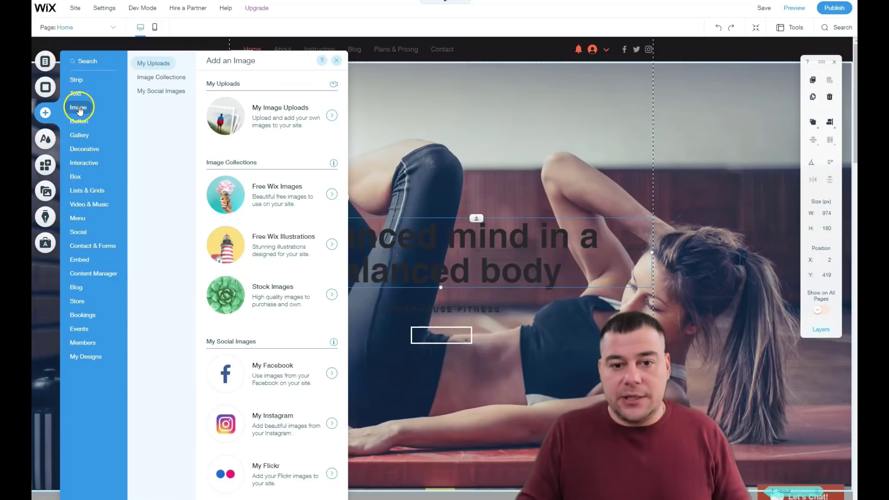
{"action": "left_click", "coordinate": [79, 122]}
{"action": "left_click", "coordinate": [78, 136]}
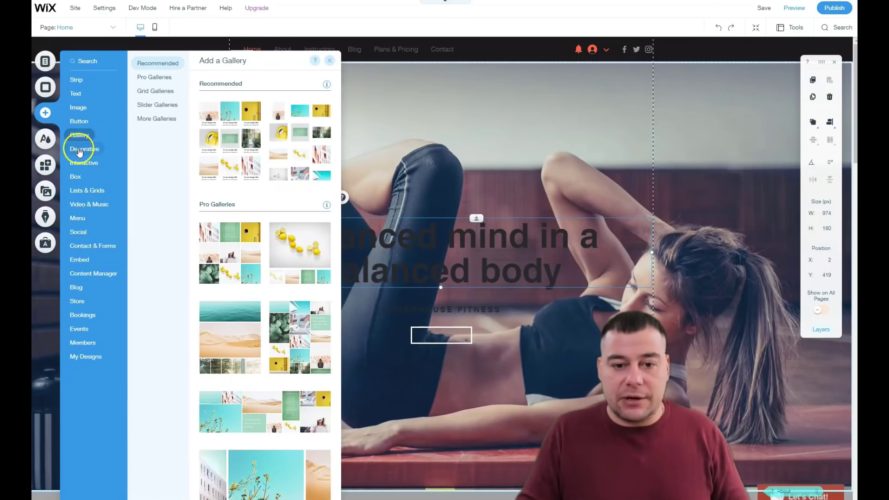
- Examine more addable elements, from interactive, box, lists and grids, and video and music to saved designs, events, members, store and strips
{"action": "left_click", "coordinate": [81, 162]}
{"action": "left_click", "coordinate": [78, 174]}
{"action": "left_click", "coordinate": [77, 192]}
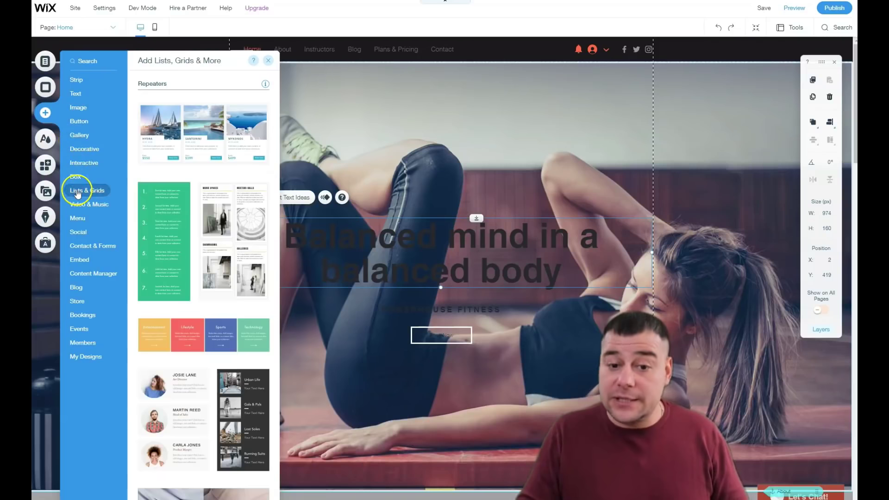
{"action": "left_click", "coordinate": [79, 206]}
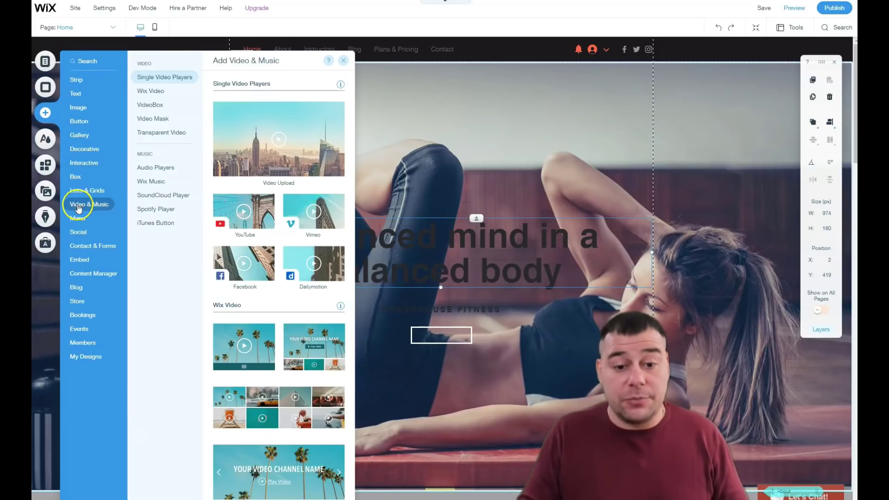
{"action": "left_click", "coordinate": [81, 357]}
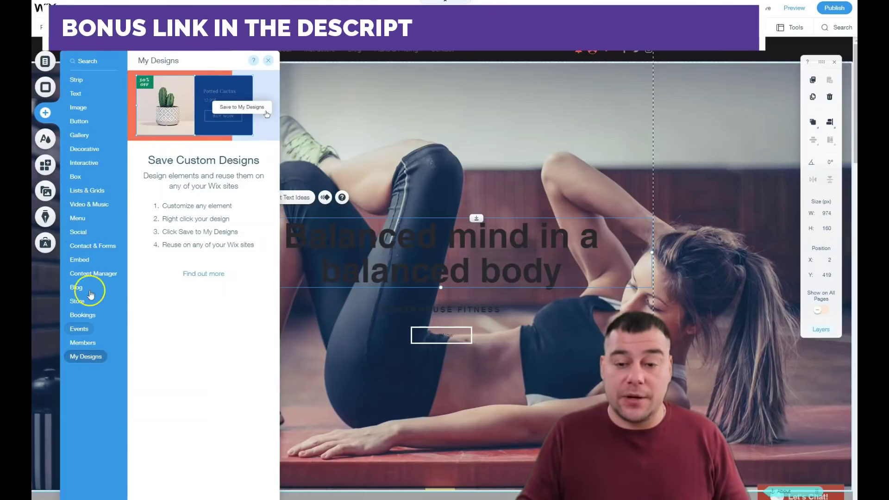
{"action": "left_click", "coordinate": [78, 328]}
{"action": "left_click", "coordinate": [79, 342]}
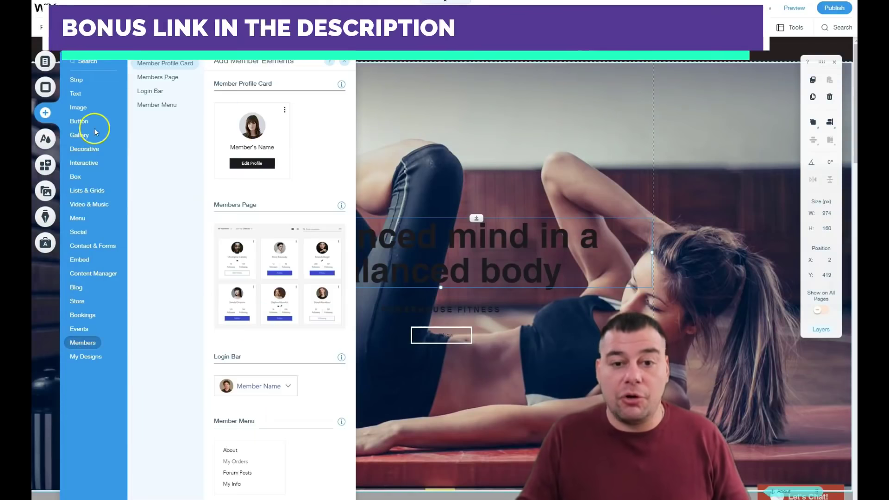
{"action": "left_click", "coordinate": [79, 301]}
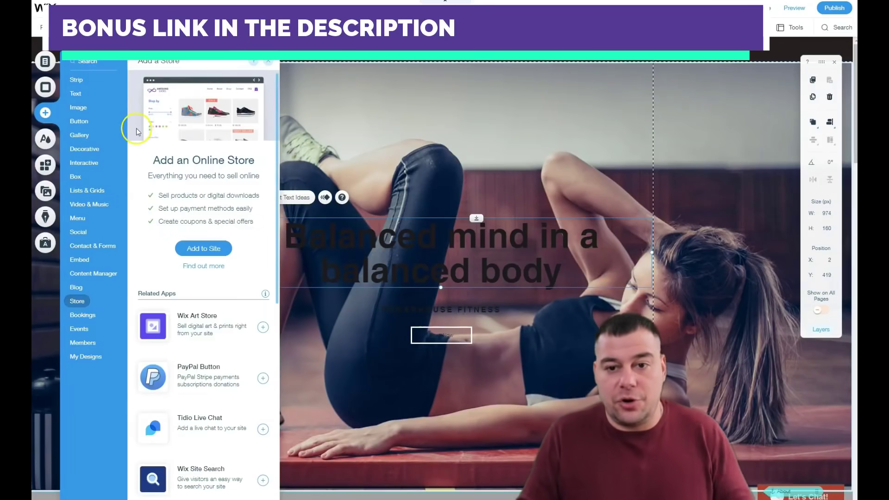
{"action": "left_click", "coordinate": [77, 80]}
- Add the white rounded SALE button from the Text & Icon Buttons to the hero strip above the headline
{"action": "left_click", "coordinate": [78, 122]}
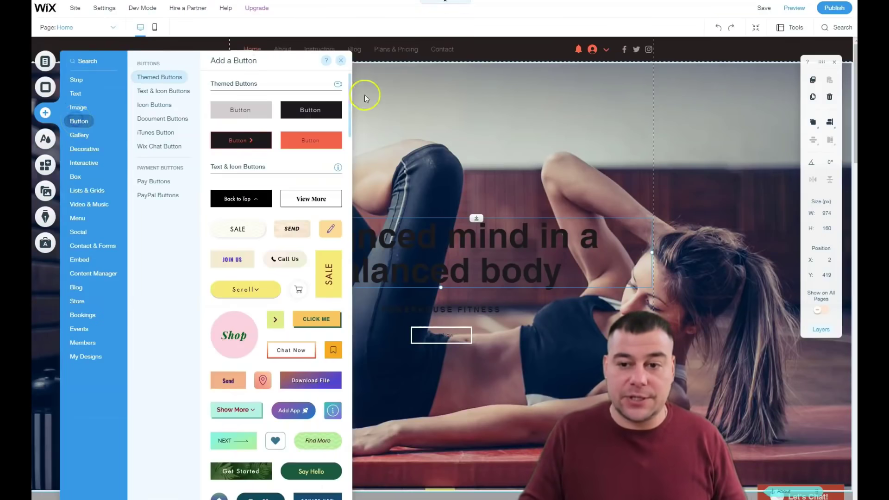
{"action": "mouse_move", "coordinate": [247, 114]}
{"action": "left_mouse_down"}
{"action": "mouse_move", "coordinate": [460, 149]}
{"action": "mouse_move", "coordinate": [258, 115]}
{"action": "mouse_move", "coordinate": [376, 125]}
{"action": "mouse_move", "coordinate": [257, 113]}
{"action": "left_mouse_up"}
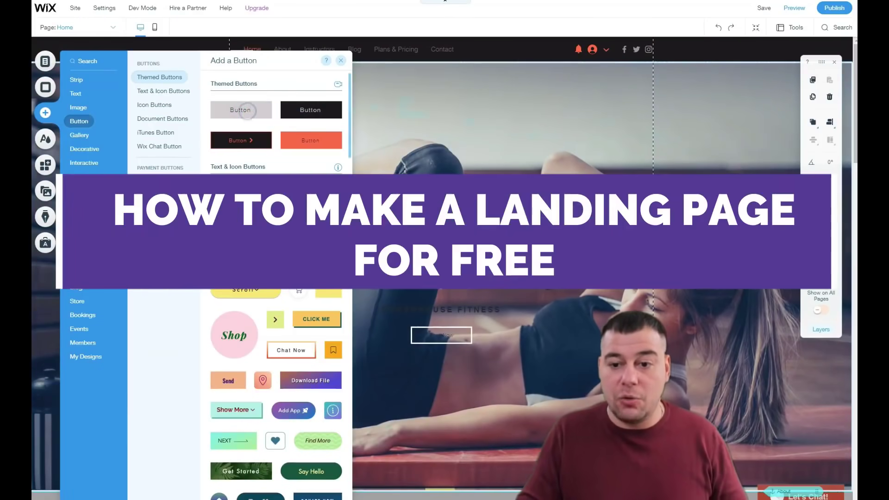
{"action": "scroll", "coordinate": [276, 278], "scroll_direction": "down", "scroll_amount": 3}
{"action": "key", "text": "Escape"}
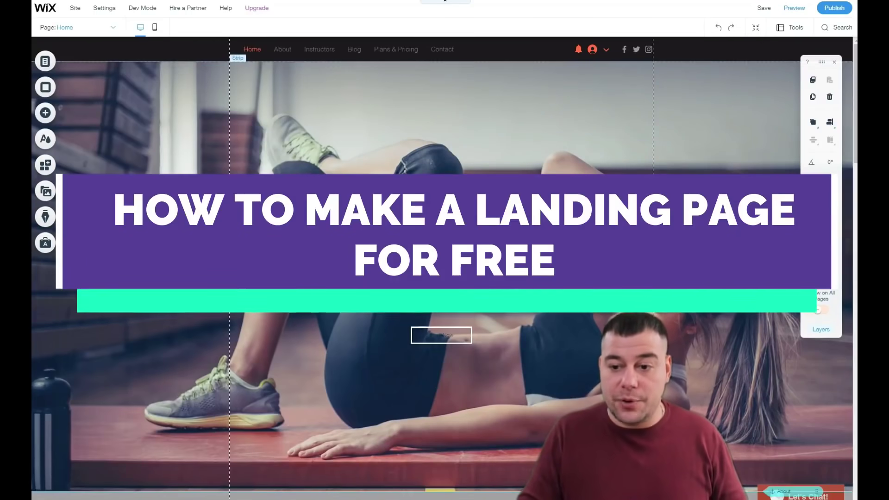
{"action": "left_click_drag", "start_coordinate": [416, 148], "coordinate": [442, 149]}
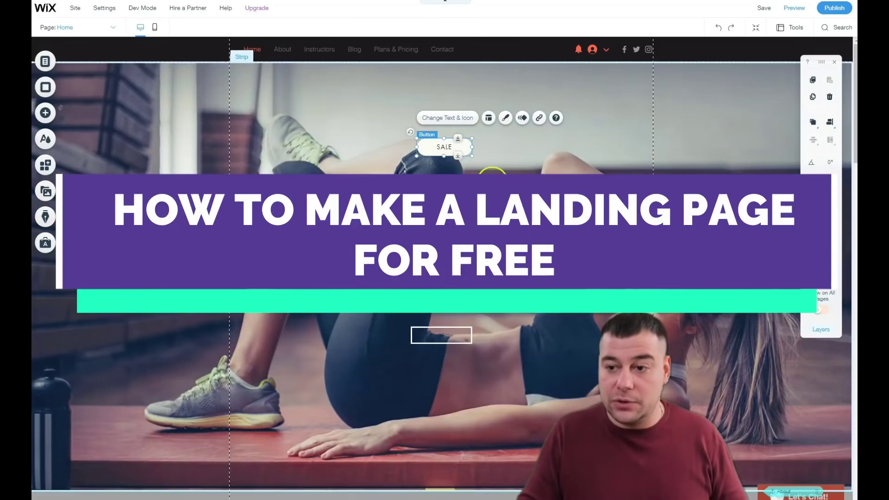
- Try several proportions for the SALE button and resize it to about 195 by 65 px
{"action": "left_click_drag", "start_coordinate": [415, 156], "coordinate": [343, 189]}
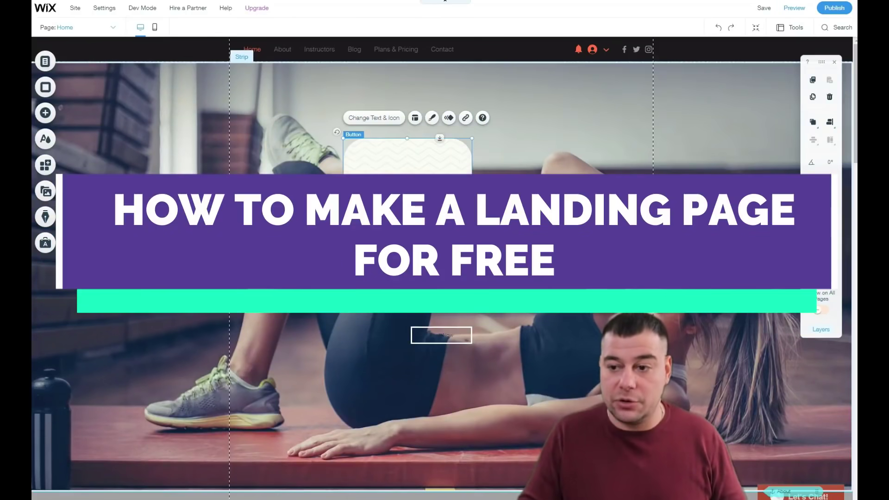
{"action": "left_click_drag", "start_coordinate": [472, 190], "coordinate": [421, 190]}
{"action": "left_click_drag", "start_coordinate": [421, 231], "coordinate": [404, 231]}
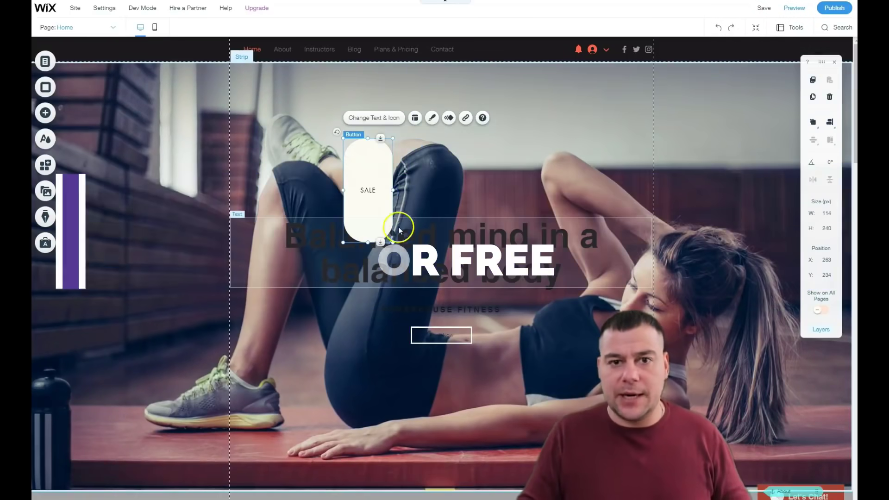
{"action": "left_click_drag", "start_coordinate": [392, 189], "coordinate": [549, 191]}
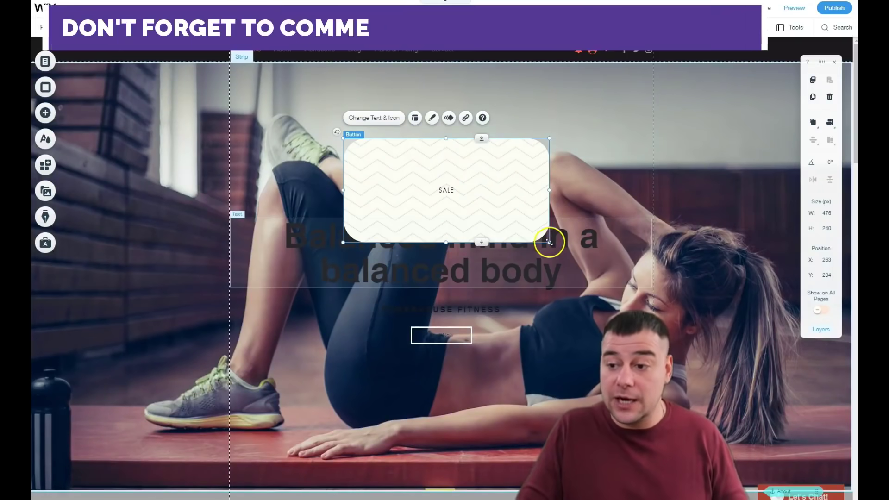
{"action": "left_click_drag", "start_coordinate": [549, 241], "coordinate": [427, 165]}
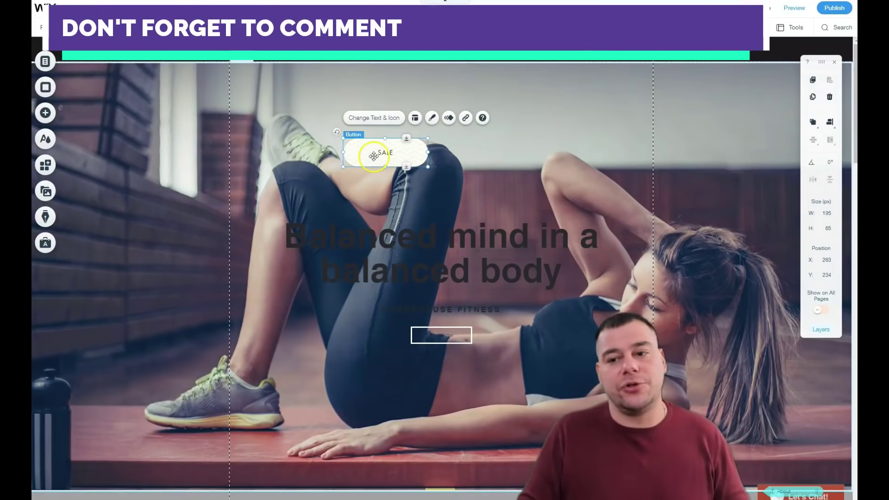
- Move the SALE button below the outlined button in the hero strip, to about X 392, Y 795
{"action": "left_click_drag", "start_coordinate": [373, 156], "coordinate": [426, 192]}
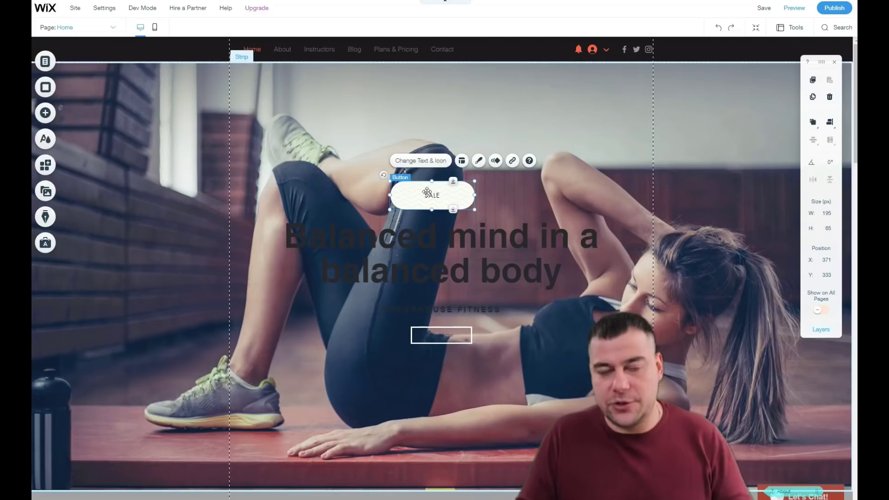
{"action": "left_click_drag", "start_coordinate": [419, 193], "coordinate": [534, 131]}
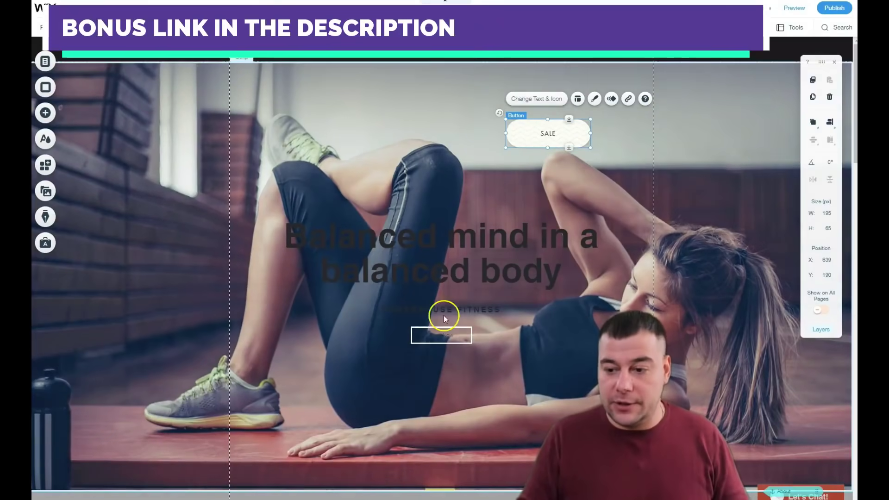
{"action": "left_click_drag", "start_coordinate": [530, 130], "coordinate": [426, 398]}
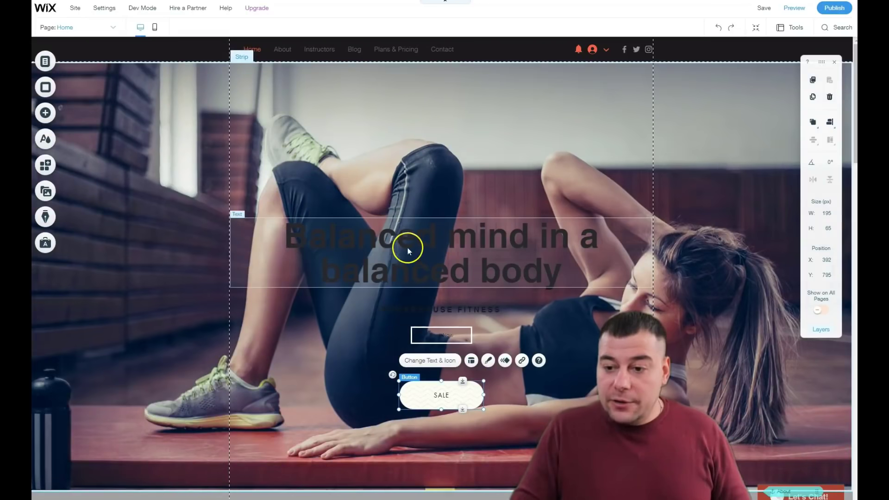
- Select the whole headline text, try the Heading 1 theme on it and apply Heading 2 instead
{"action": "left_click", "coordinate": [356, 237]}
{"action": "double_click", "coordinate": [463, 261]}
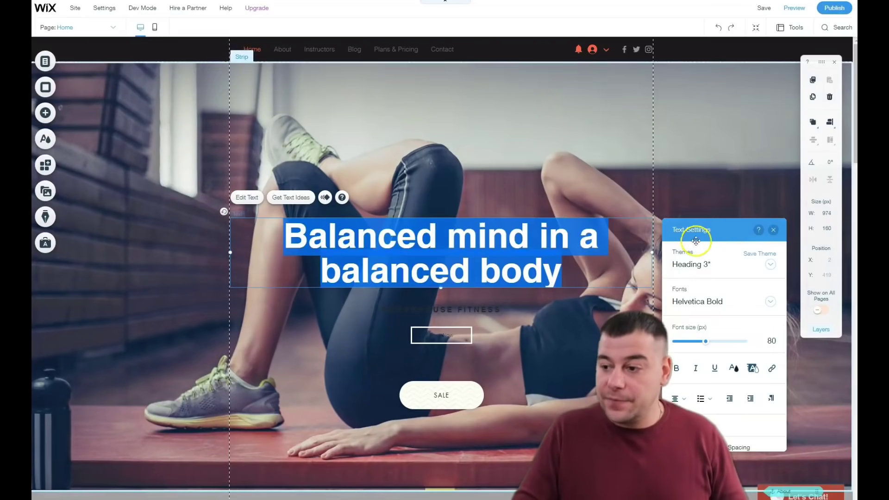
{"action": "left_click_drag", "start_coordinate": [697, 229], "coordinate": [465, 151]}
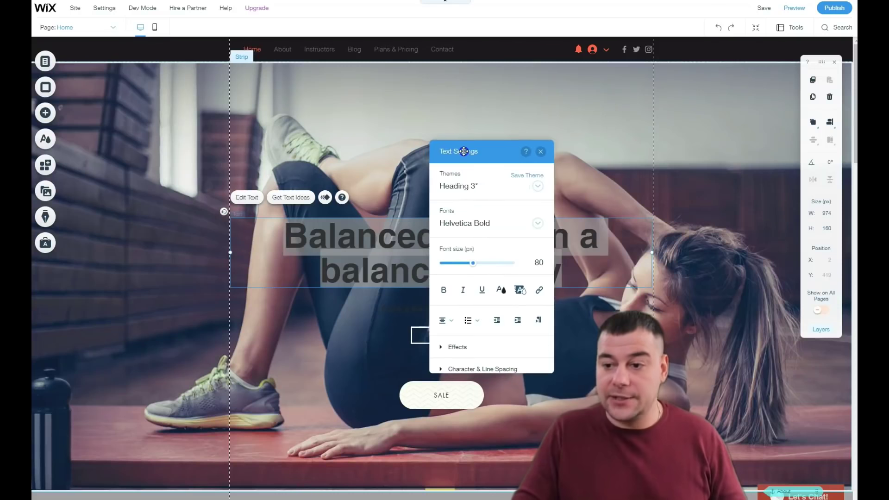
{"action": "left_click", "coordinate": [528, 190]}
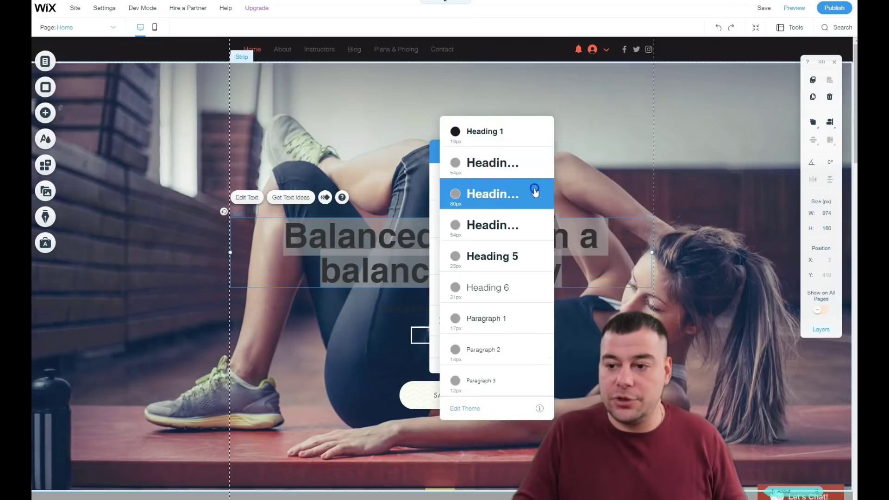
{"action": "left_click", "coordinate": [477, 134]}
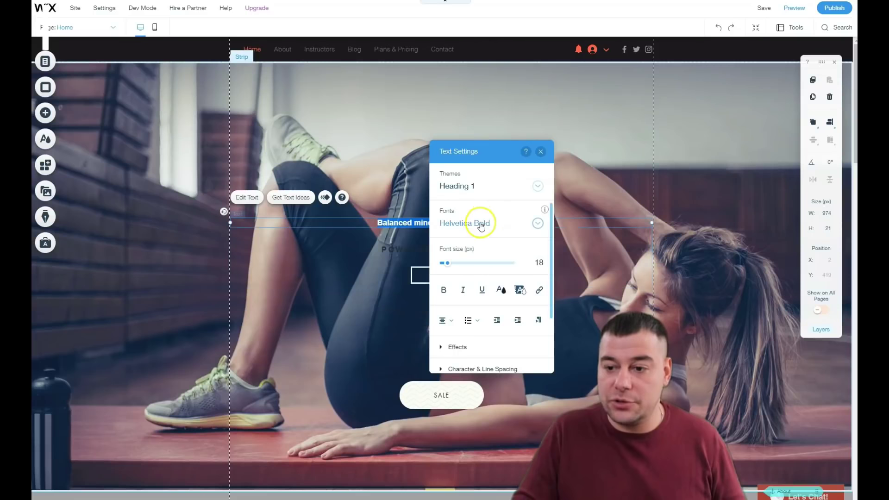
{"action": "left_click", "coordinate": [540, 186]}
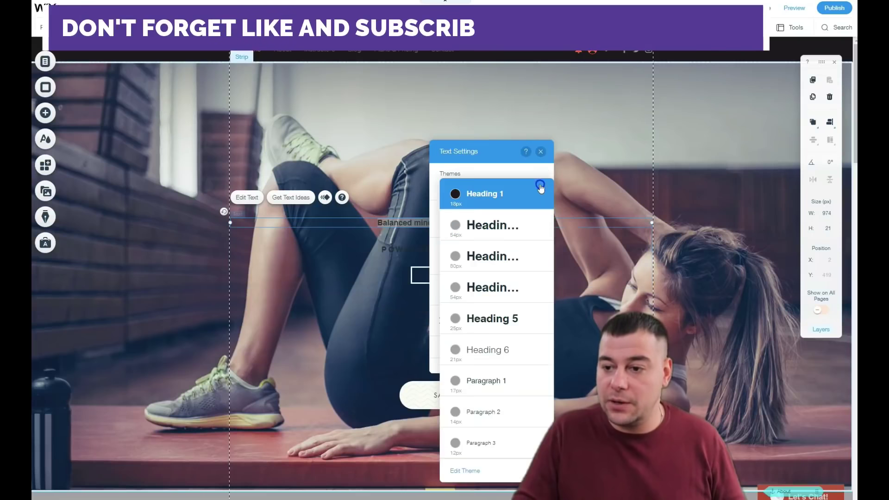
{"action": "left_click", "coordinate": [491, 232]}
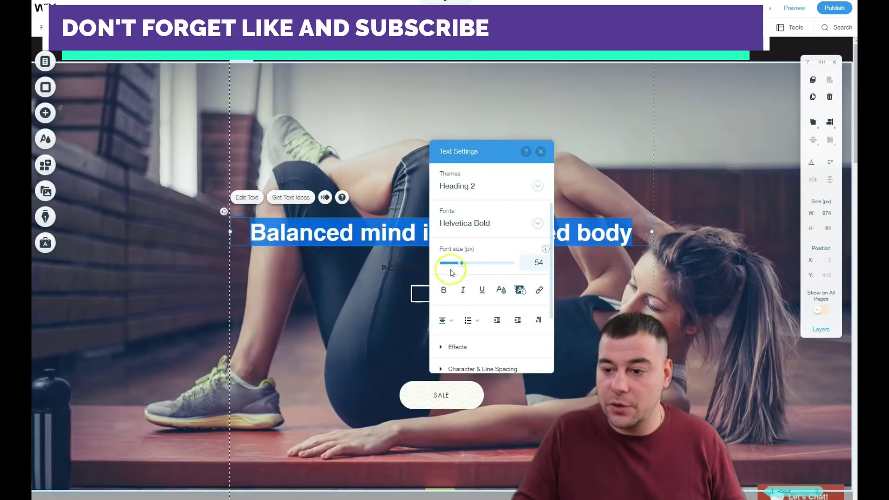
- Reduce the headline's font size to 37 px and make the text bold
{"action": "mouse_move", "coordinate": [461, 264]}
{"action": "left_mouse_down"}
{"action": "mouse_move", "coordinate": [493, 264]}
{"action": "mouse_move", "coordinate": [455, 263]}
{"action": "left_mouse_up"}
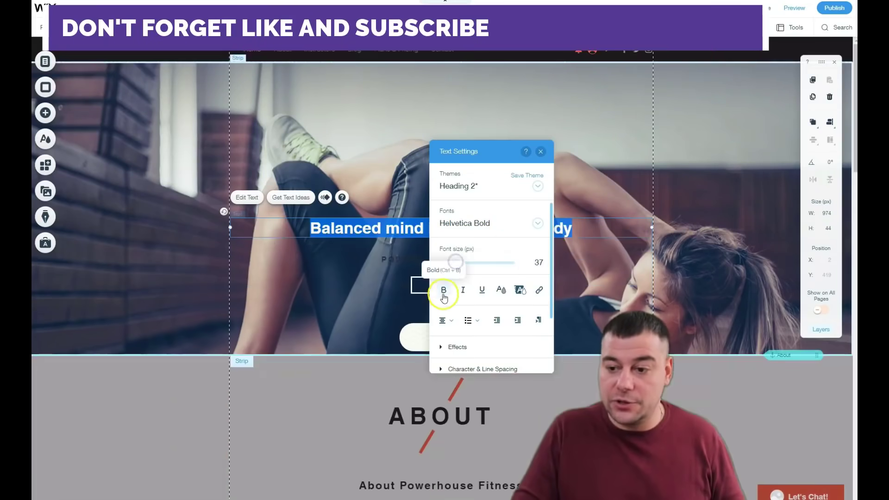
{"action": "left_click", "coordinate": [445, 291]}
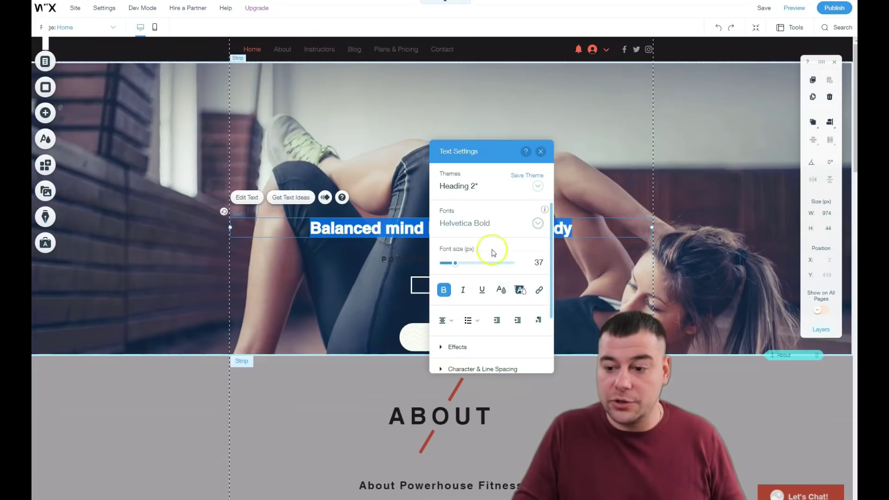
- Try text effect A on the headline and return it to no effect
{"action": "scroll", "coordinate": [485, 322], "scroll_direction": "down", "scroll_amount": 3}
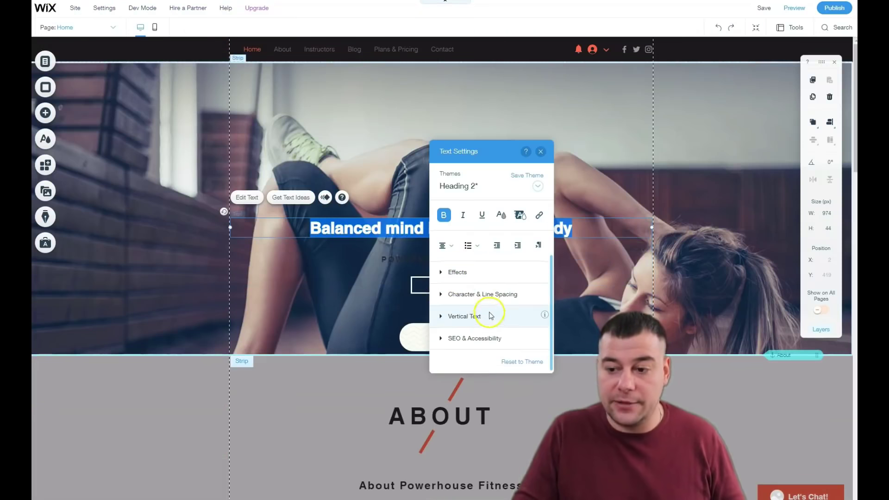
{"action": "left_click", "coordinate": [442, 271]}
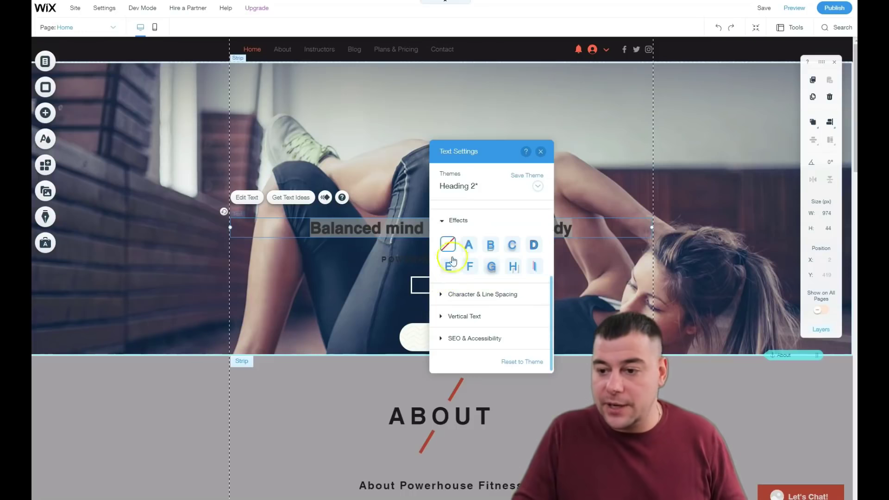
{"action": "left_click", "coordinate": [468, 246]}
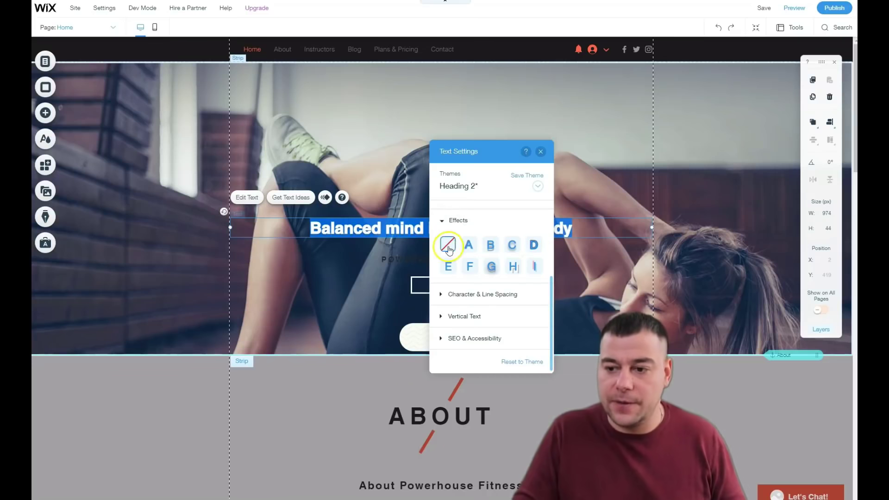
- Close the headline's text settings and move the headline up in the hero strip to about X 34, Y 131
{"action": "left_click", "coordinate": [540, 154]}
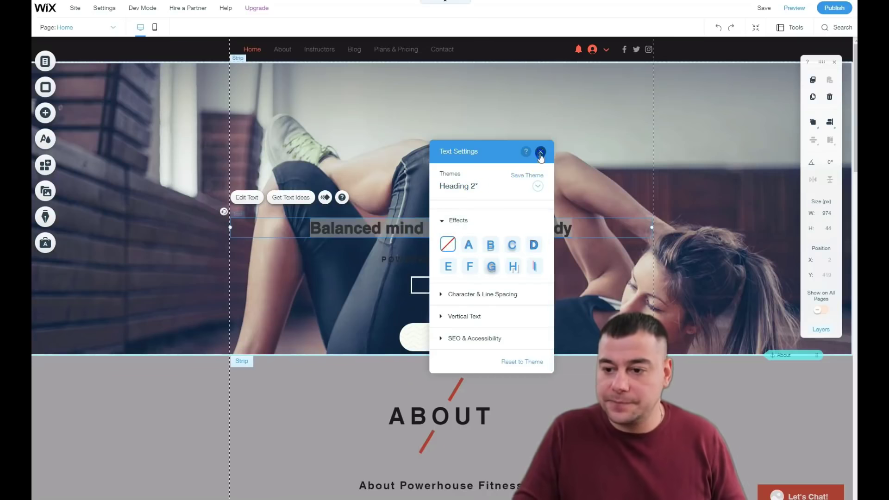
{"action": "left_click_drag", "start_coordinate": [427, 159], "coordinate": [428, 112]}
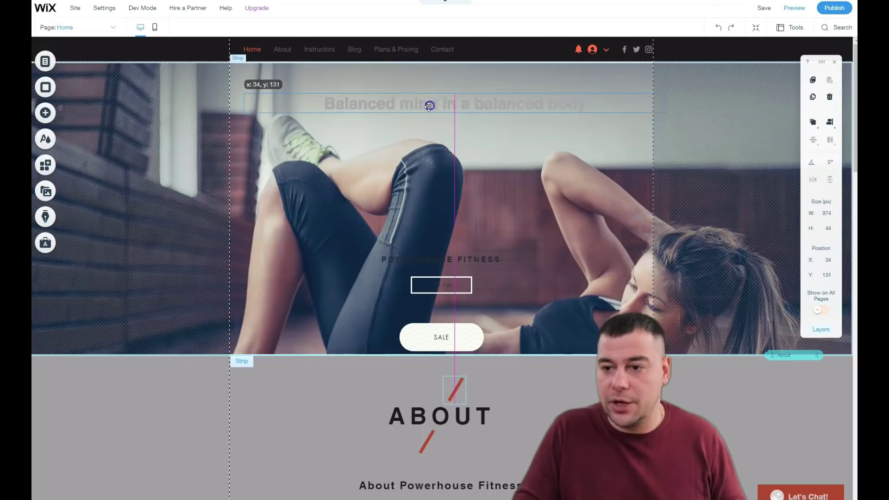
- Recolor the whole headline text, trying red and a mid blue before applying the darkest blue from the site colors
{"action": "double_click", "coordinate": [482, 109]}
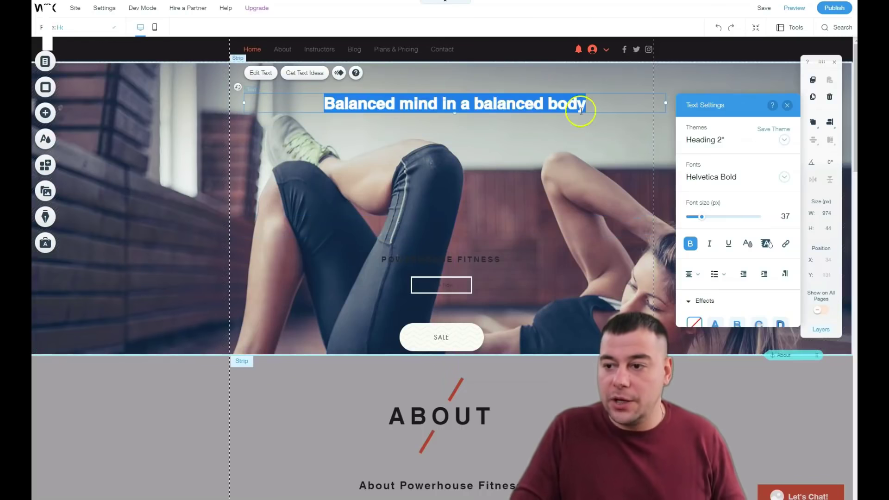
{"action": "left_click_drag", "start_coordinate": [717, 107], "coordinate": [589, 121]}
{"action": "left_click", "coordinate": [618, 257]}
{"action": "left_click", "coordinate": [621, 259]}
{"action": "left_click", "coordinate": [581, 273]}
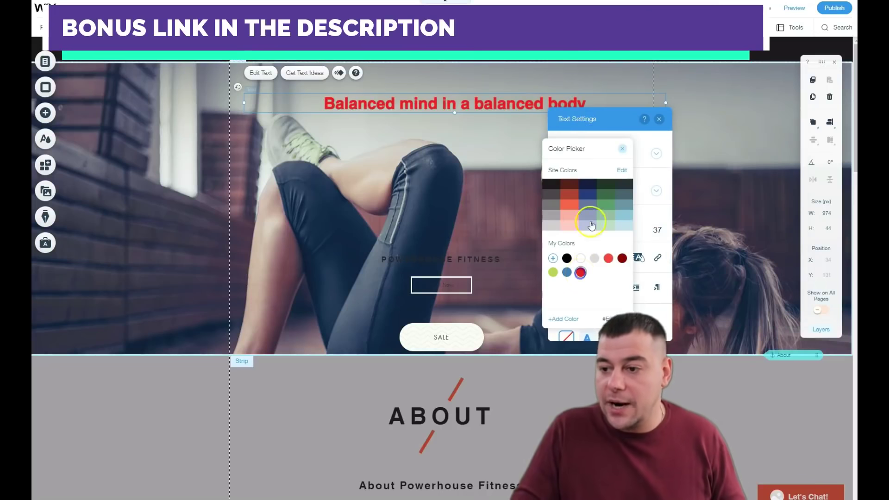
{"action": "left_click", "coordinate": [586, 207]}
{"action": "left_click", "coordinate": [591, 187]}
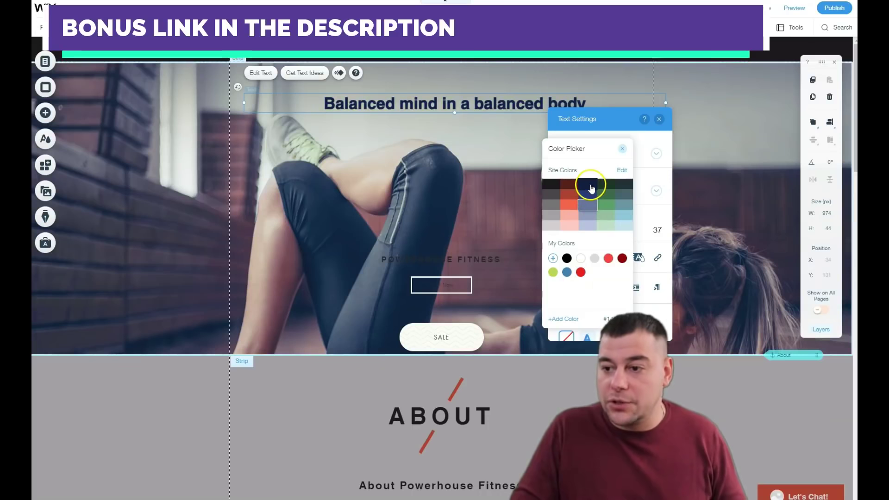
{"action": "left_click", "coordinate": [512, 226]}
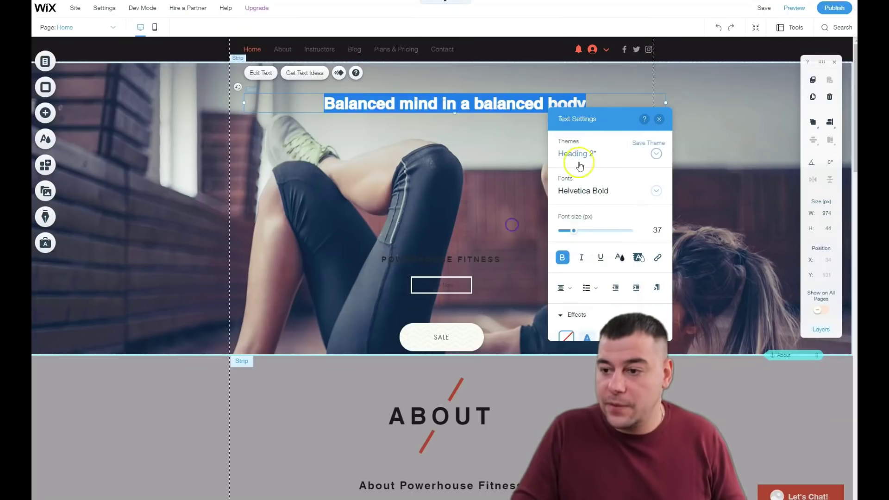
{"action": "scroll", "coordinate": [611, 264], "scroll_direction": "down", "scroll_amount": 3}
{"action": "scroll", "coordinate": [606, 222], "scroll_direction": "up", "scroll_amount": 3}
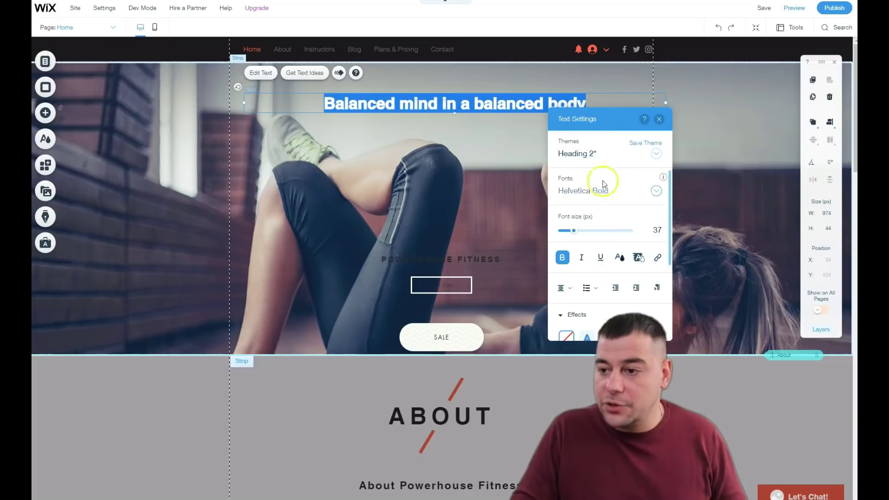
{"action": "left_click", "coordinate": [530, 107]}
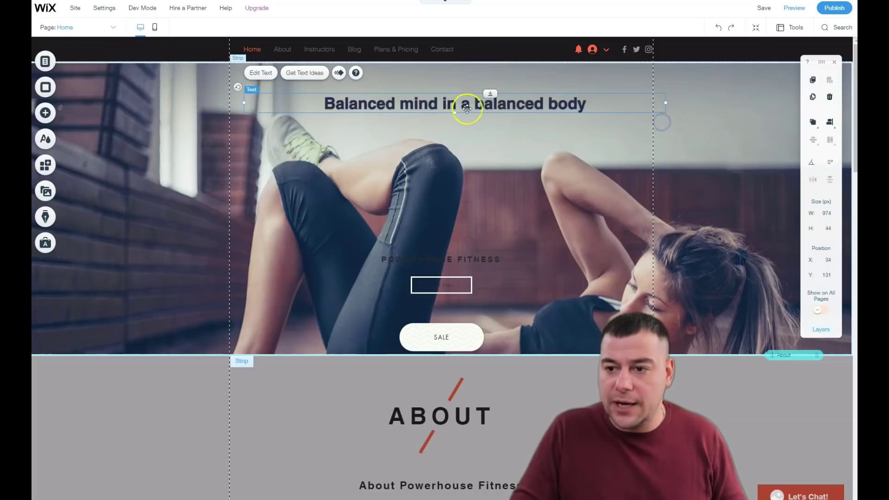
- Try the Lobster font on the headline and apply Amatic SC instead
{"action": "double_click", "coordinate": [444, 104]}
{"action": "left_click", "coordinate": [726, 178]}
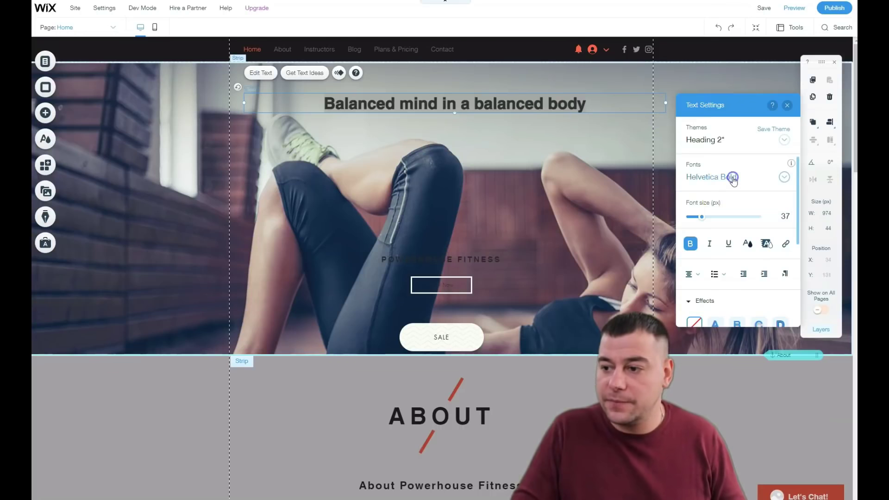
{"action": "left_click", "coordinate": [700, 256]}
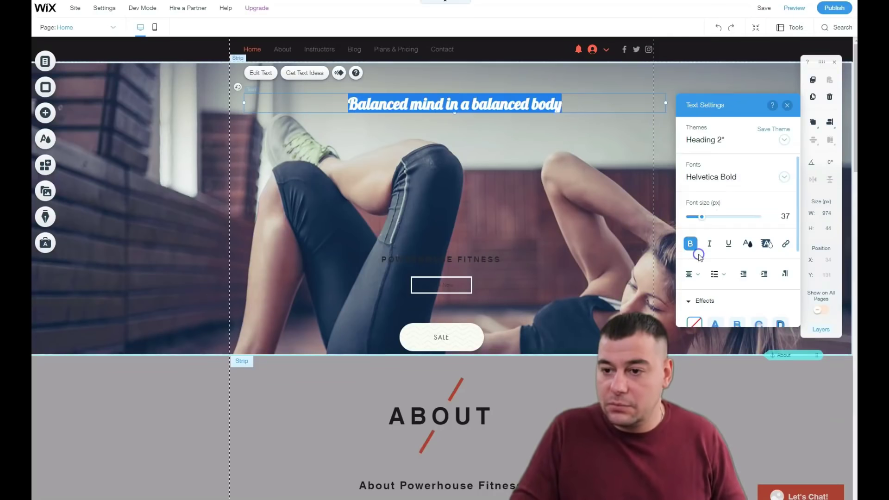
{"action": "left_click", "coordinate": [782, 180]}
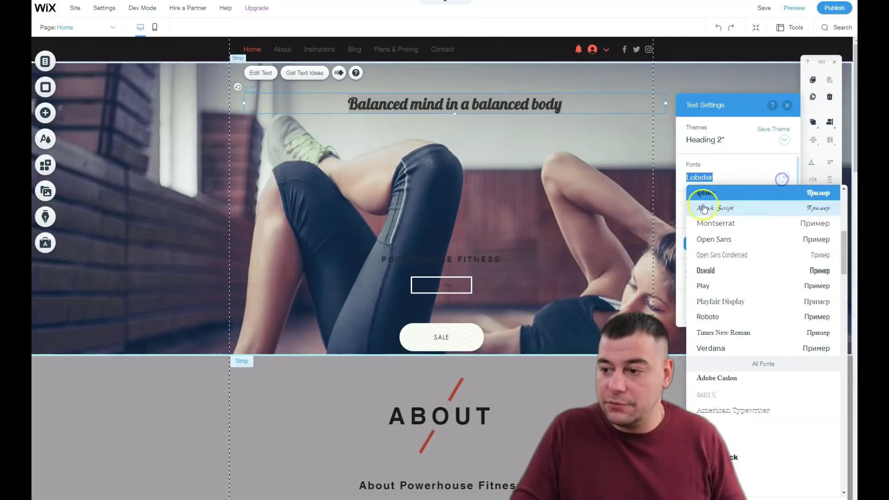
{"action": "left_click", "coordinate": [725, 395]}
{"action": "left_click", "coordinate": [461, 188]}
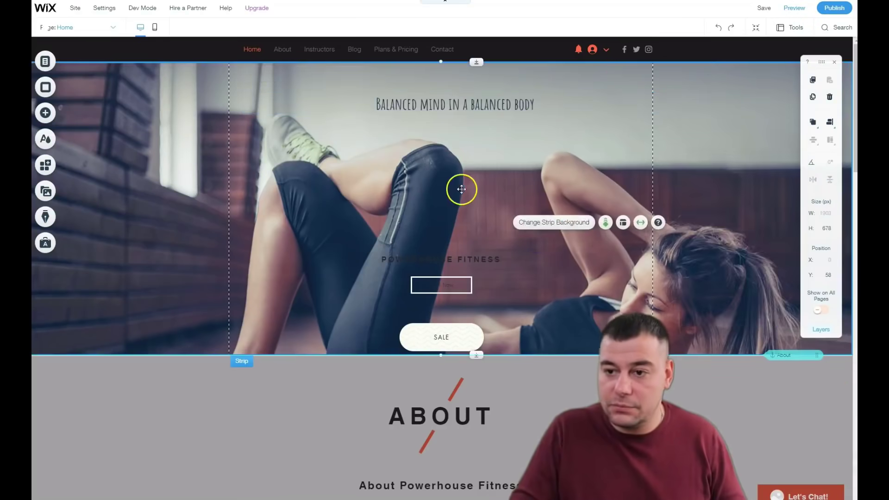
- Move the POWERHOUSE FITNESS text up to just below the headline, at about X 18, Y 203
{"action": "left_click_drag", "start_coordinate": [452, 262], "coordinate": [459, 131]}
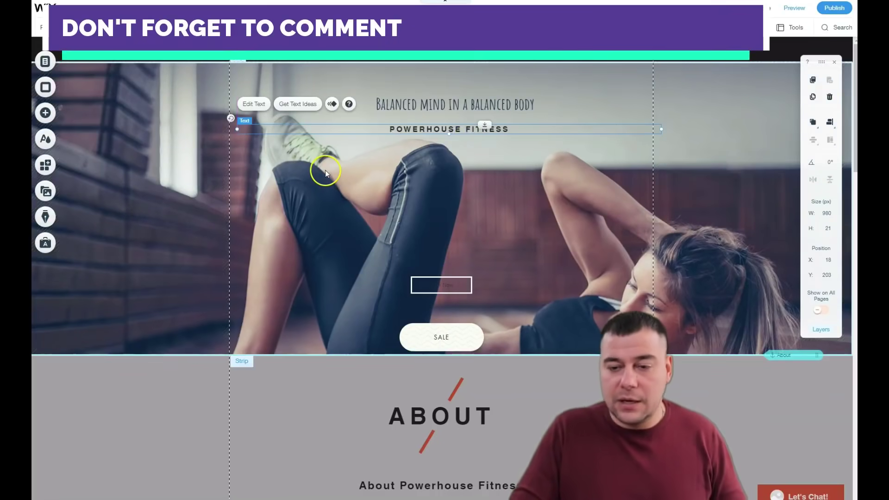
{"action": "left_click", "coordinate": [277, 204]}
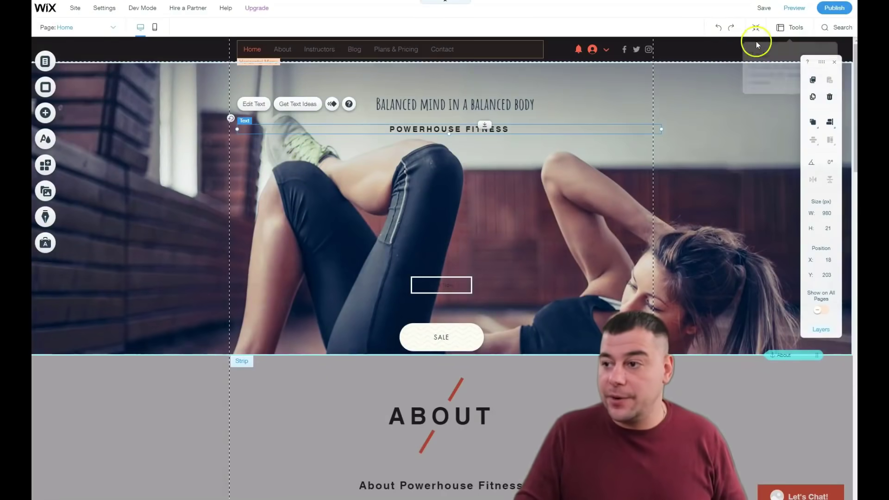
- In Zoom Out mode, widen the space between the "Wake up and Workout." section and the CONTACT section
{"action": "left_click", "coordinate": [754, 29]}
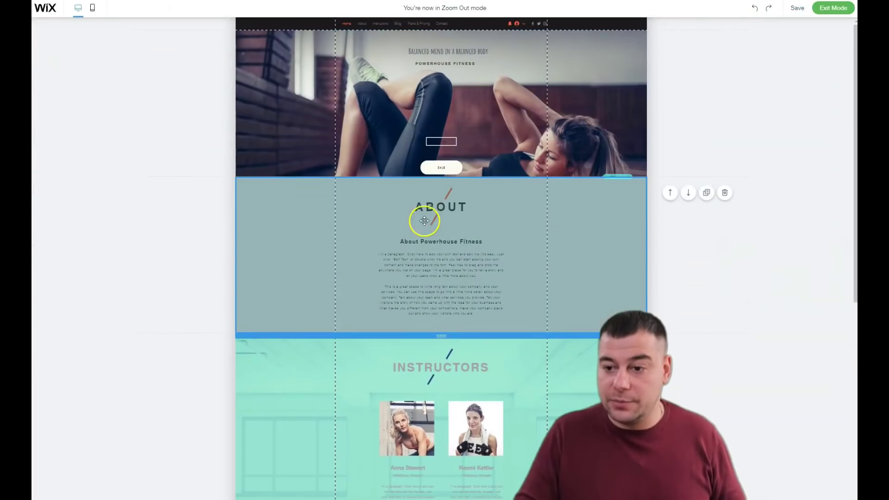
{"action": "scroll", "coordinate": [422, 218], "scroll_direction": "down", "scroll_amount": 3}
{"action": "scroll", "coordinate": [427, 287], "scroll_direction": "down", "scroll_amount": 4}
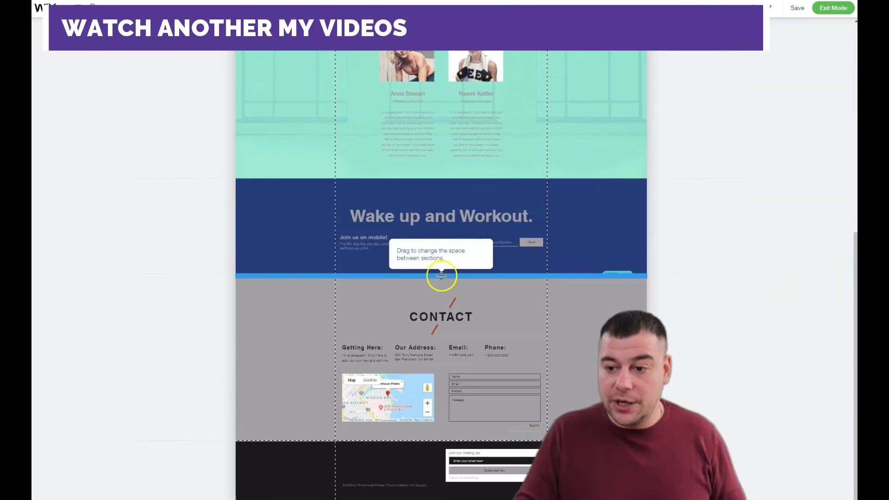
{"action": "left_click_drag", "start_coordinate": [441, 276], "coordinate": [449, 337]}
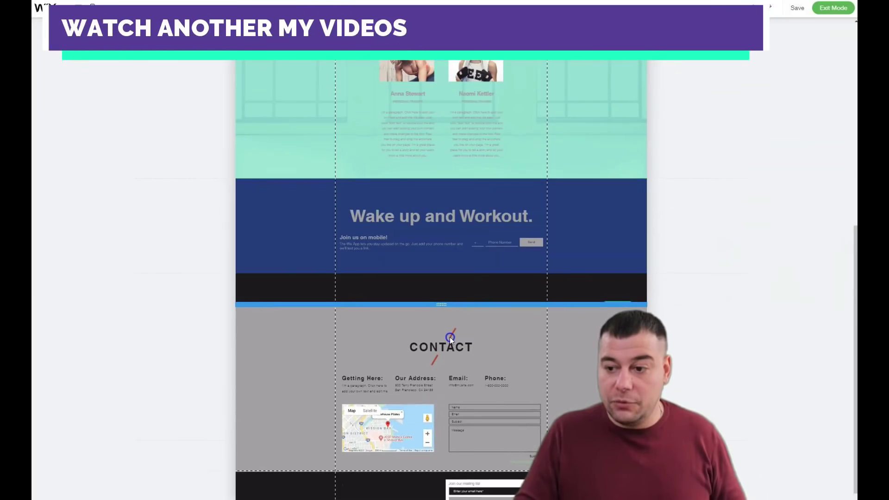
{"action": "mouse_move", "coordinate": [449, 205]}
{"action": "left_mouse_down"}
{"action": "mouse_move", "coordinate": [452, 222]}
{"action": "mouse_move", "coordinate": [452, 173]}
{"action": "mouse_move", "coordinate": [443, 212]}
{"action": "left_mouse_up"}
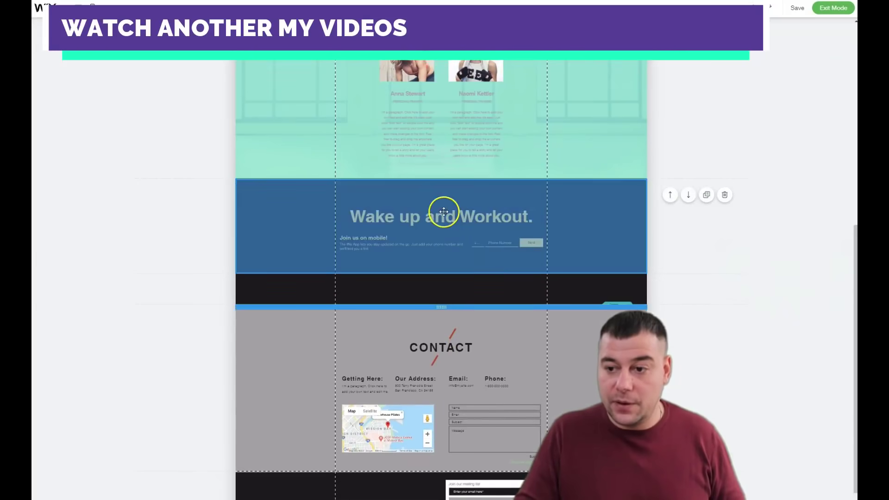
{"action": "left_click_drag", "start_coordinate": [442, 307], "coordinate": [436, 351]}
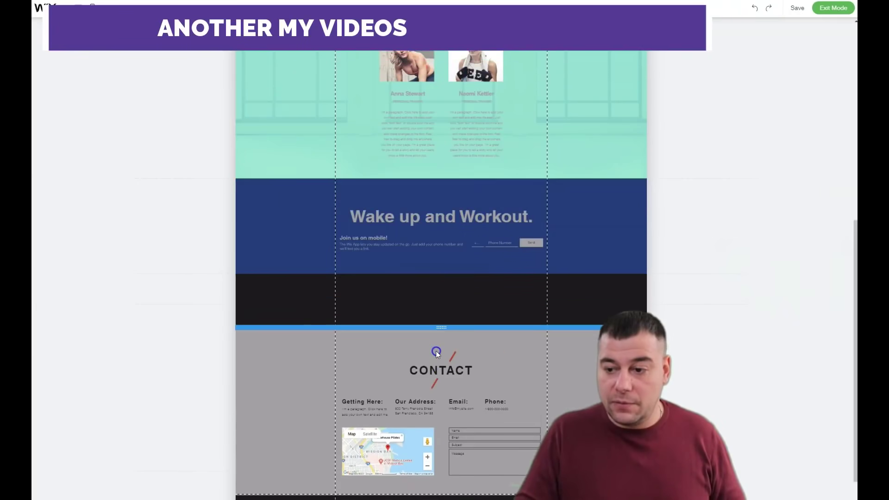
{"action": "left_click_drag", "start_coordinate": [444, 234], "coordinate": [451, 299]}
{"action": "left_click_drag", "start_coordinate": [454, 315], "coordinate": [456, 312]}
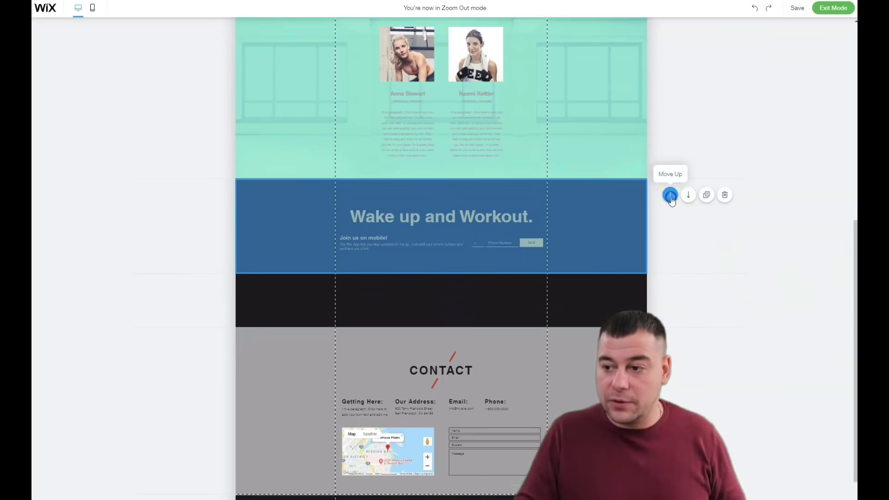
- Move the "Wake up and Workout." section above INSTRUCTORS, then restore the original section order
{"action": "left_click", "coordinate": [670, 196]}
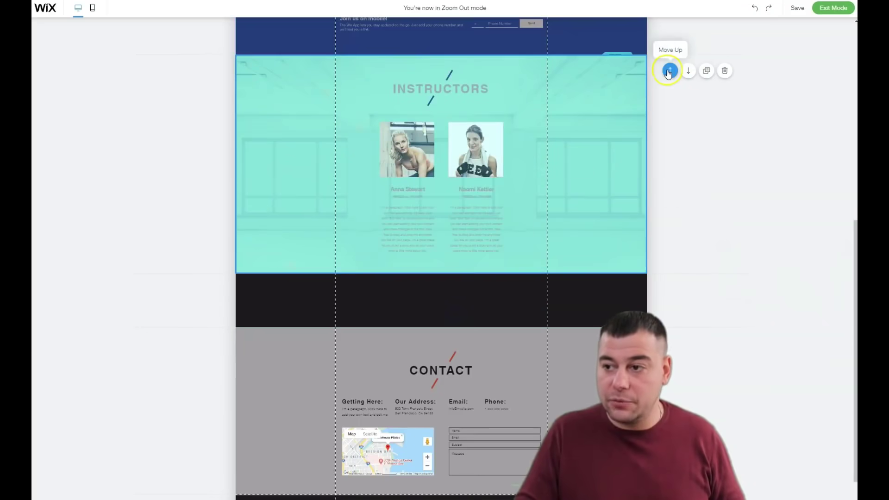
{"action": "left_click", "coordinate": [688, 70]}
{"action": "scroll", "coordinate": [444, 193], "scroll_direction": "up", "scroll_amount": 5}
{"action": "scroll", "coordinate": [445, 192], "scroll_direction": "up", "scroll_amount": 2}
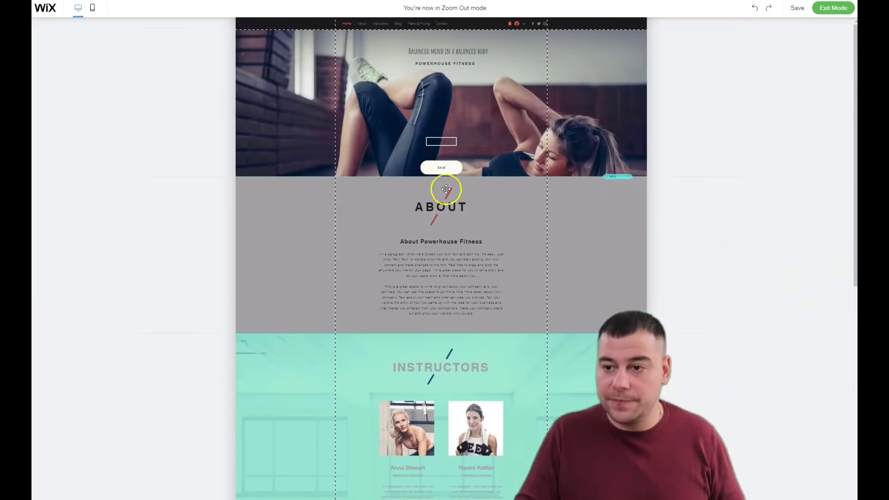
- Exit Zoom Out mode and open the image chooser for the hero strip's background
{"action": "left_click", "coordinate": [832, 8]}
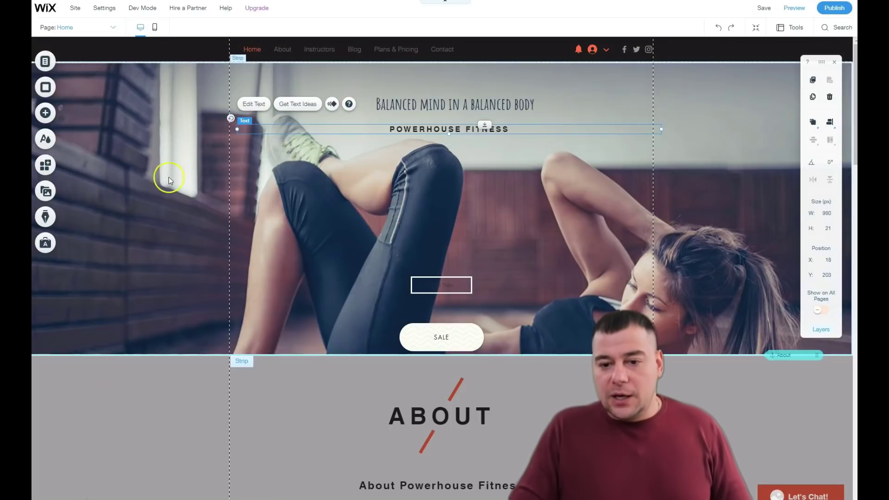
{"action": "left_click", "coordinate": [139, 148]}
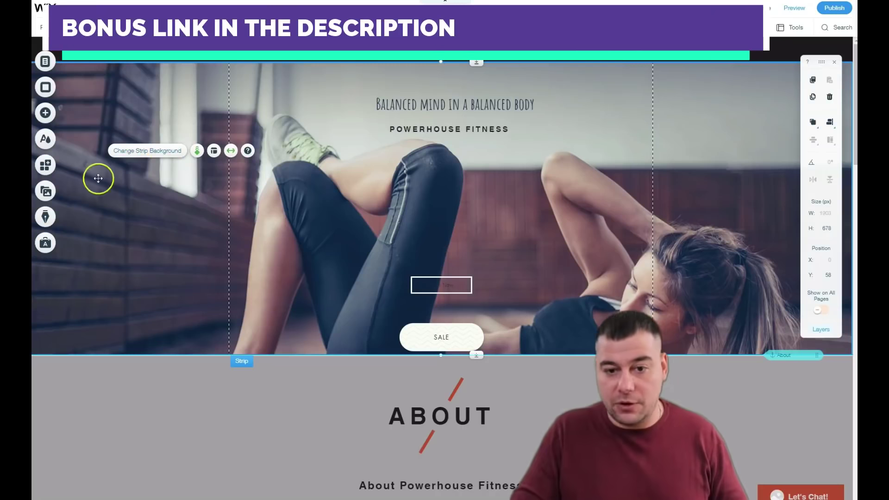
{"action": "left_click", "coordinate": [151, 152]}
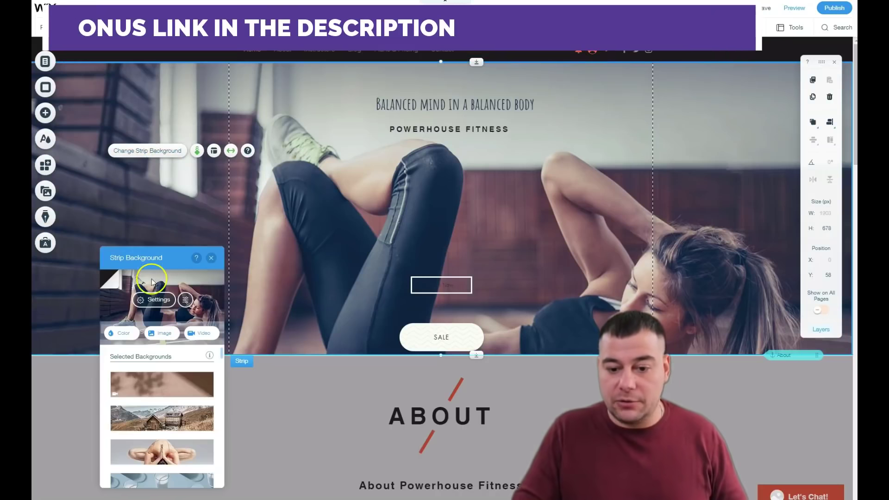
{"action": "left_click", "coordinate": [161, 332]}
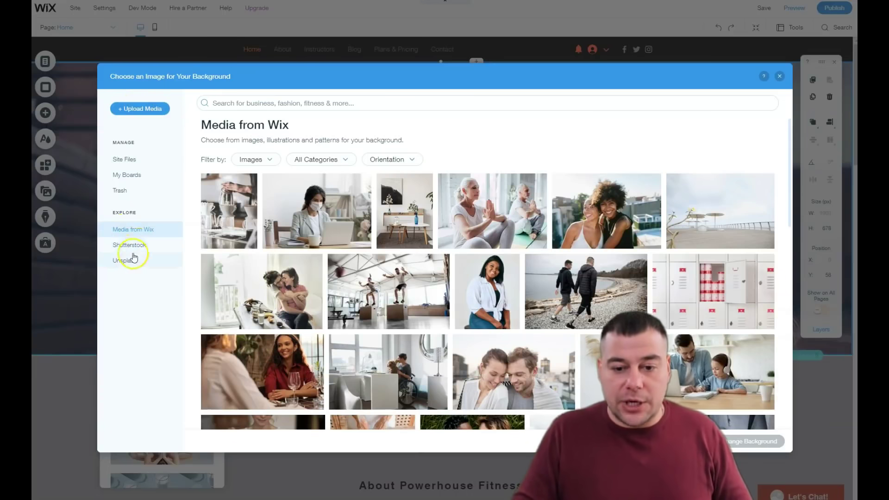
- Browse the Media from Wix images and search them for "sport"
{"action": "scroll", "coordinate": [408, 254], "scroll_direction": "down", "scroll_amount": 4}
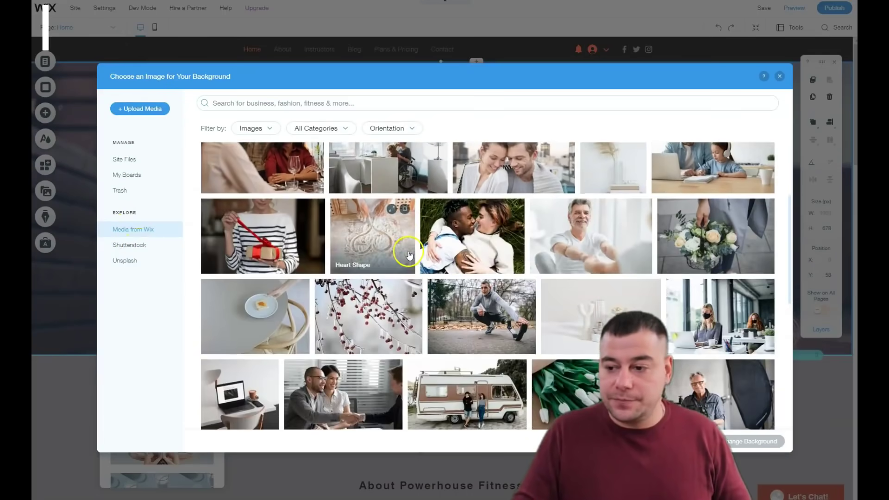
{"action": "scroll", "coordinate": [407, 252], "scroll_direction": "up", "scroll_amount": 4}
{"action": "left_click", "coordinate": [248, 105]}
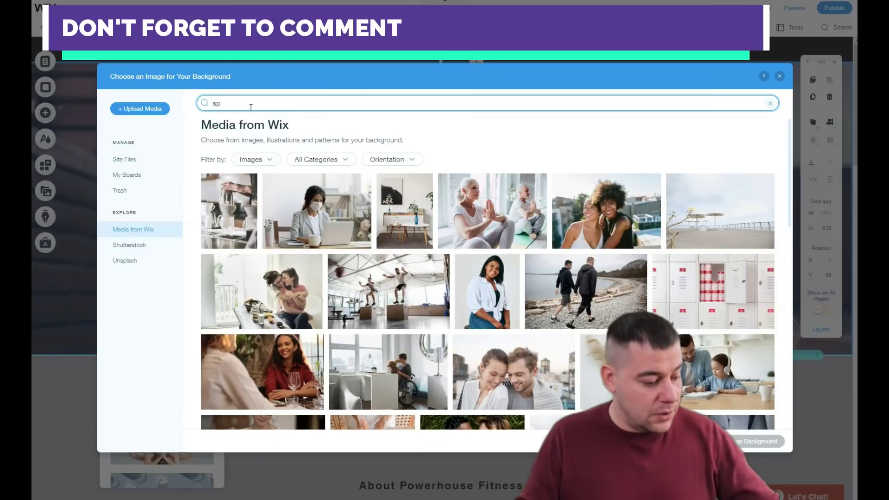
{"action": "key", "text": "Return"}
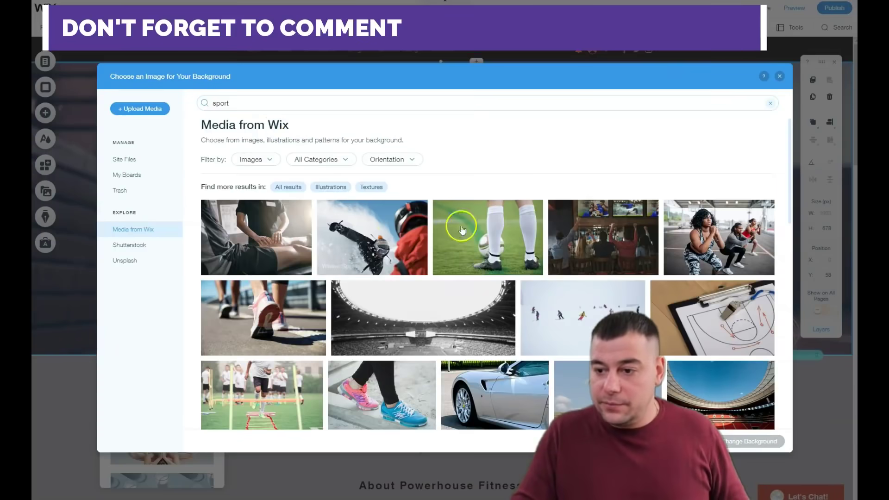
- Set the Sport Apparel image from the search results as the hero strip's background
{"action": "scroll", "coordinate": [579, 246], "scroll_direction": "down", "scroll_amount": 3}
{"action": "scroll", "coordinate": [344, 230], "scroll_direction": "down", "scroll_amount": 3}
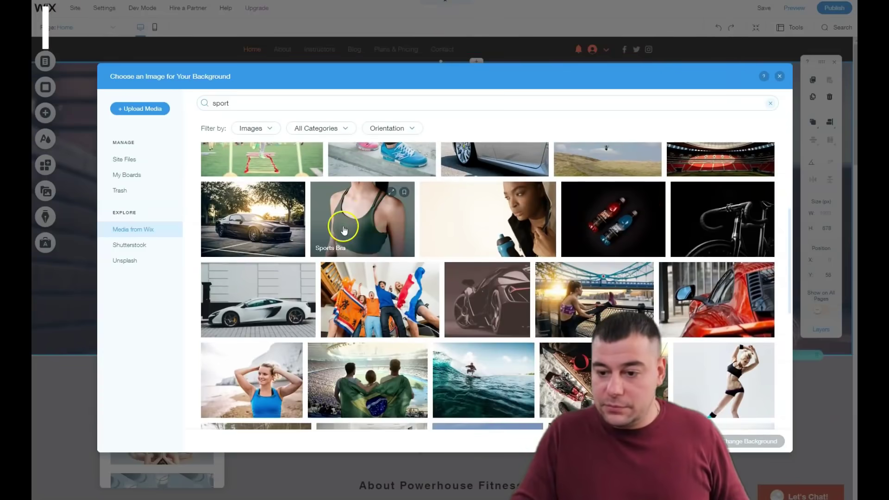
{"action": "scroll", "coordinate": [384, 220], "scroll_direction": "down", "scroll_amount": 4}
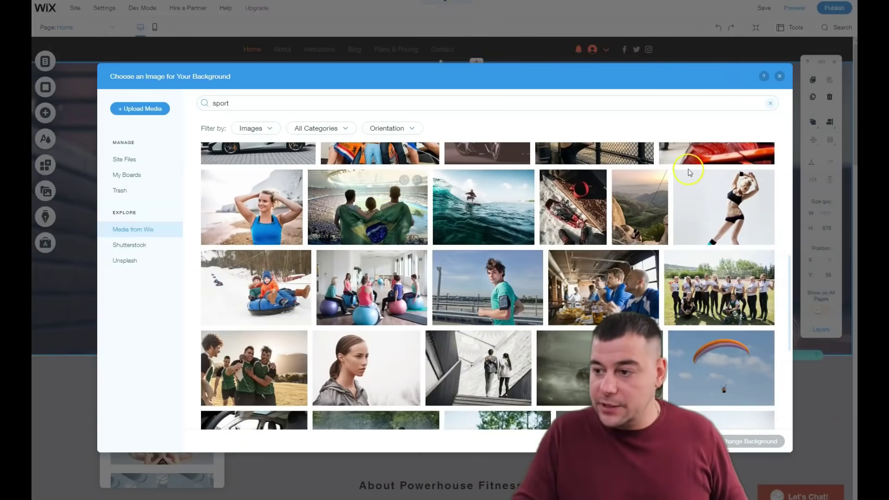
{"action": "left_click", "coordinate": [715, 206]}
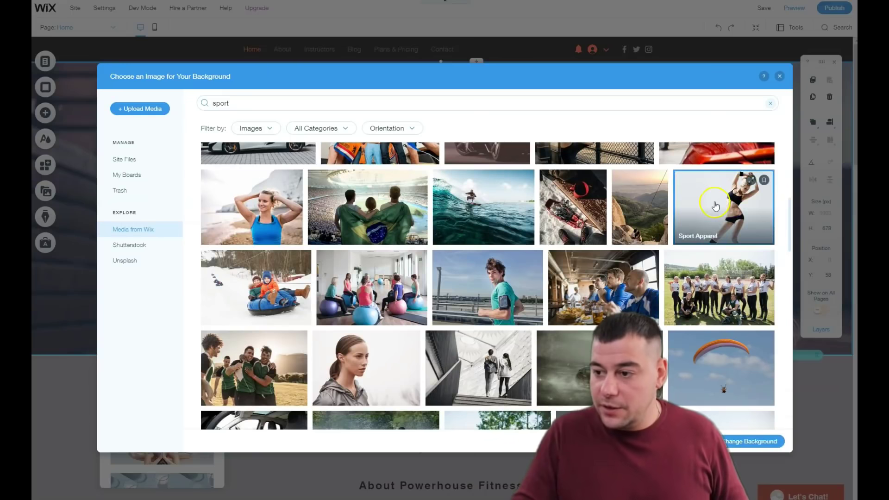
{"action": "left_click", "coordinate": [735, 444]}
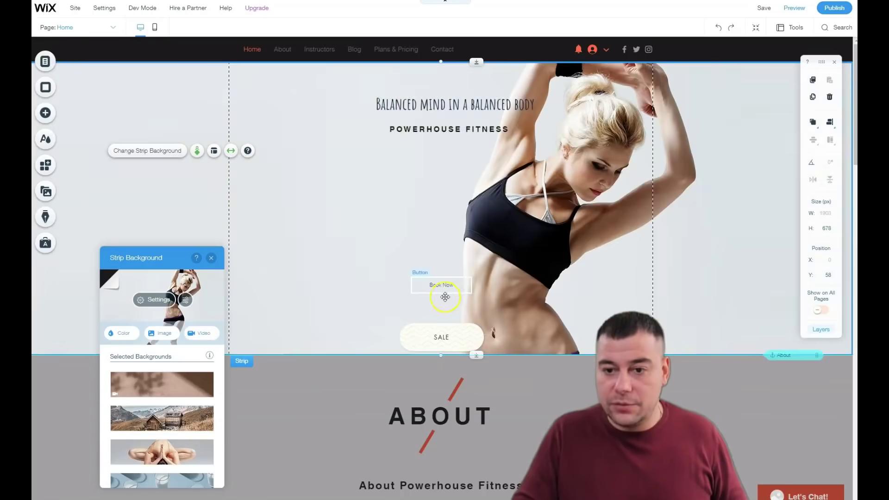
- Try the Left and Right content alignments in the hero strip's layout settings, then return to Center
{"action": "scroll", "coordinate": [431, 352], "scroll_direction": "down", "scroll_amount": 4}
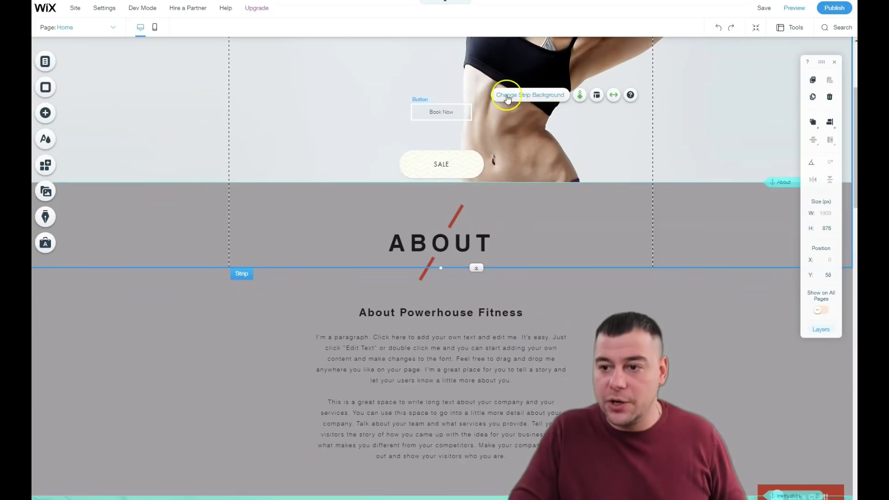
{"action": "left_click", "coordinate": [596, 96]}
{"action": "left_click", "coordinate": [181, 215]}
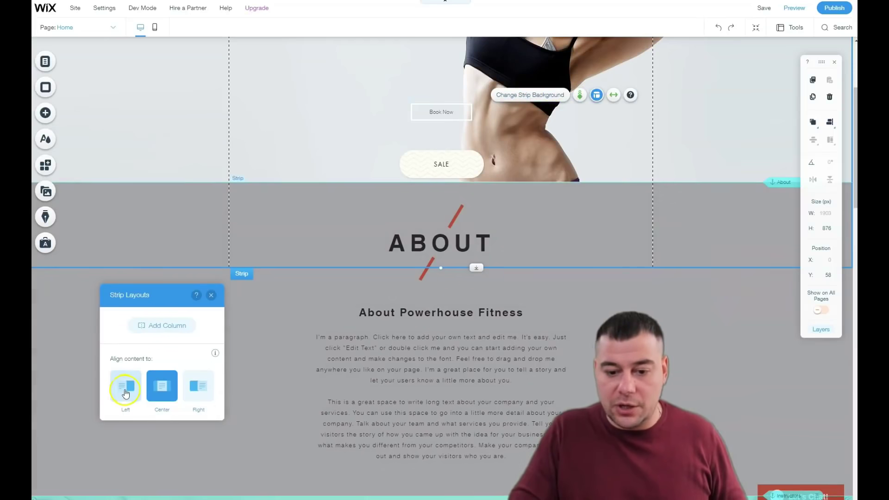
{"action": "left_click", "coordinate": [126, 388]}
{"action": "left_click", "coordinate": [162, 386]}
{"action": "left_click", "coordinate": [198, 386]}
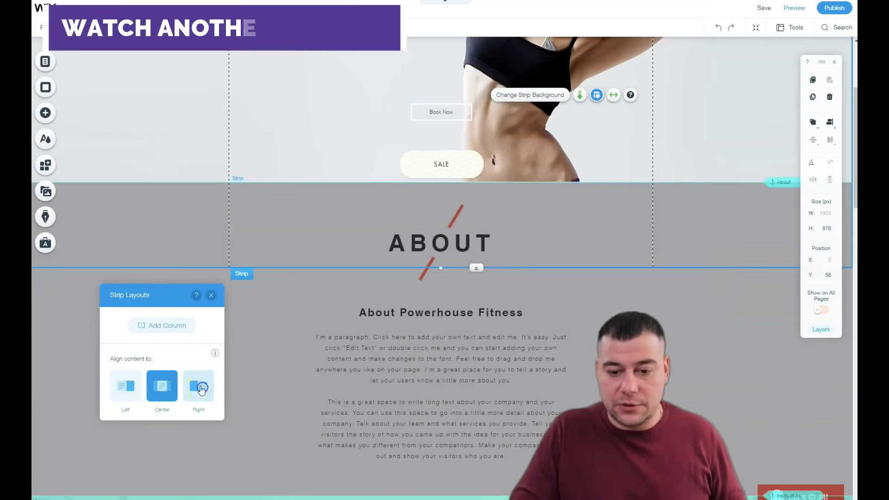
{"action": "left_click", "coordinate": [126, 389]}
{"action": "left_click", "coordinate": [162, 386]}
{"action": "left_click", "coordinate": [211, 295]}
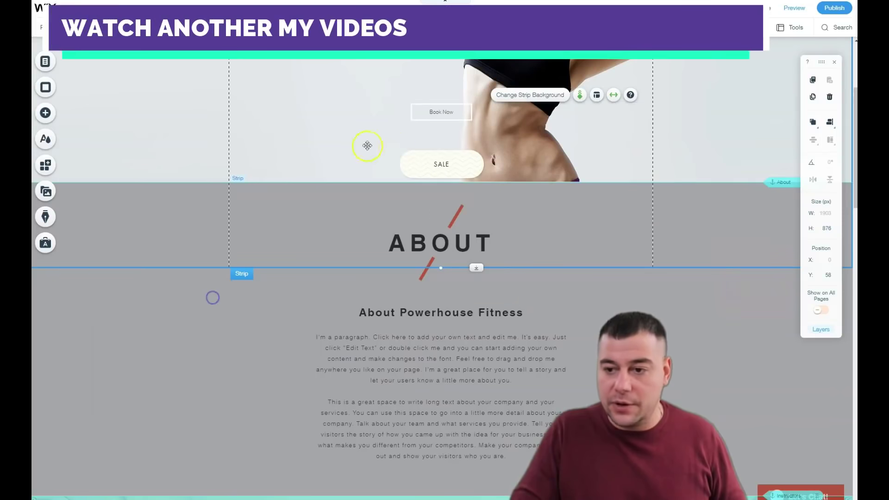
- Try lower image opacity and color-behind-image values on the hero strip's background, then set both to 100%
{"action": "scroll", "coordinate": [399, 153], "scroll_direction": "up", "scroll_amount": 3}
{"action": "scroll", "coordinate": [399, 154], "scroll_direction": "up", "scroll_amount": 2}
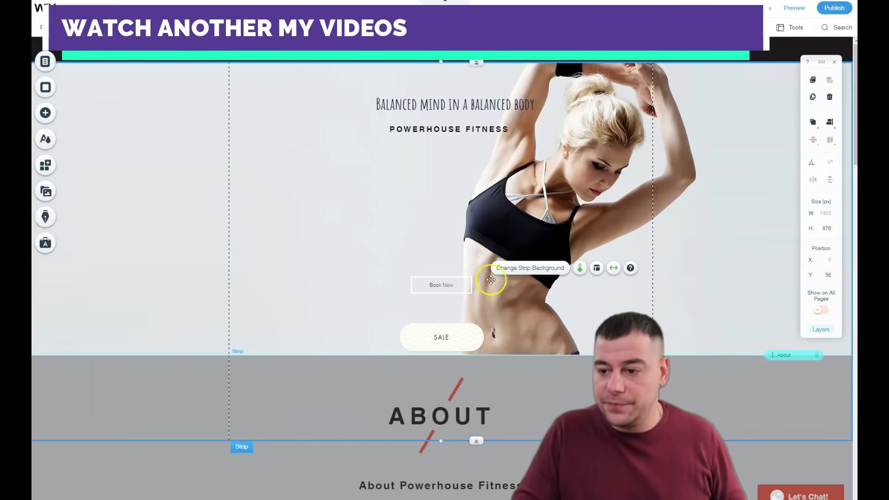
{"action": "left_click", "coordinate": [527, 270]}
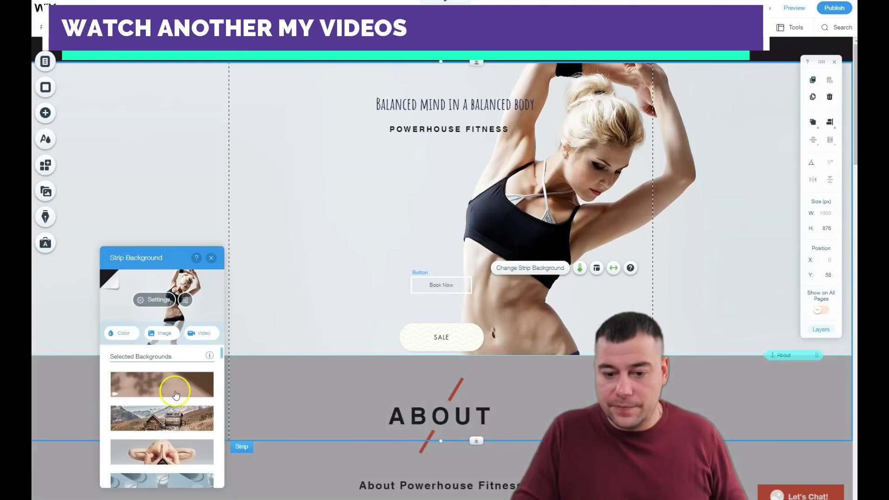
{"action": "scroll", "coordinate": [173, 389], "scroll_direction": "down", "scroll_amount": 2}
{"action": "left_click", "coordinate": [160, 334]}
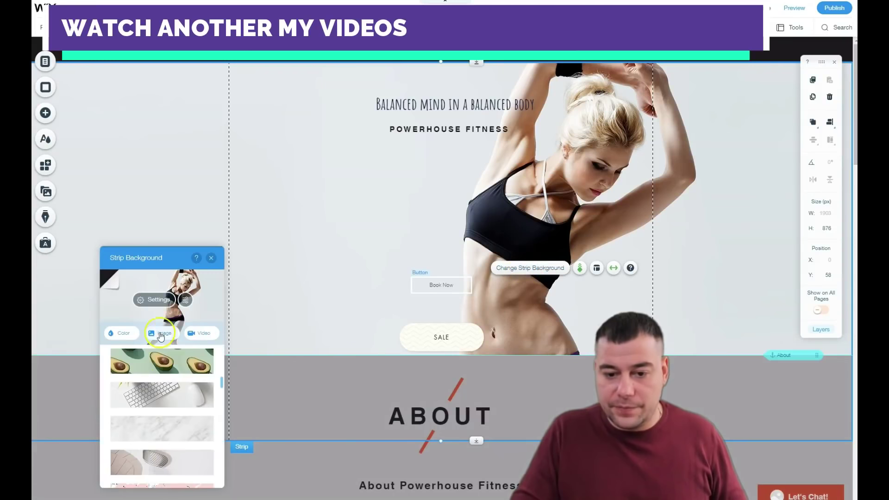
{"action": "left_click", "coordinate": [155, 300]}
{"action": "left_click", "coordinate": [165, 354]}
{"action": "left_click_drag", "start_coordinate": [165, 356], "coordinate": [135, 356]}
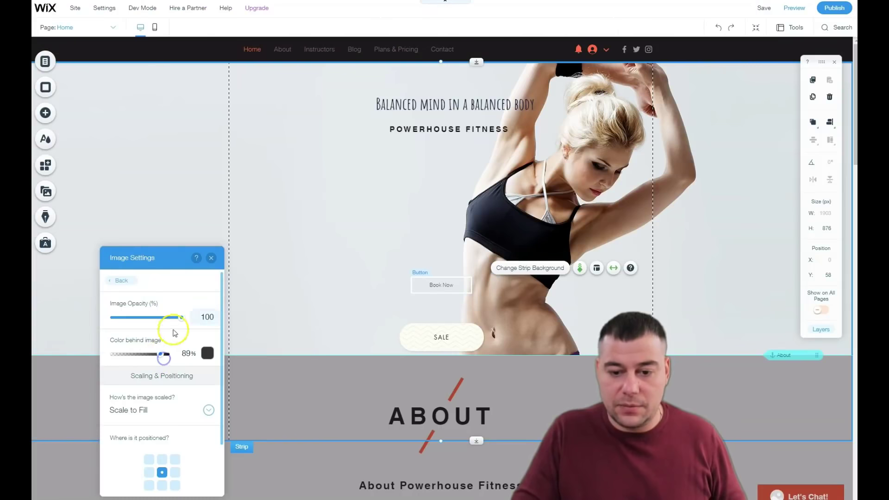
{"action": "left_click_drag", "start_coordinate": [171, 319], "coordinate": [143, 315]}
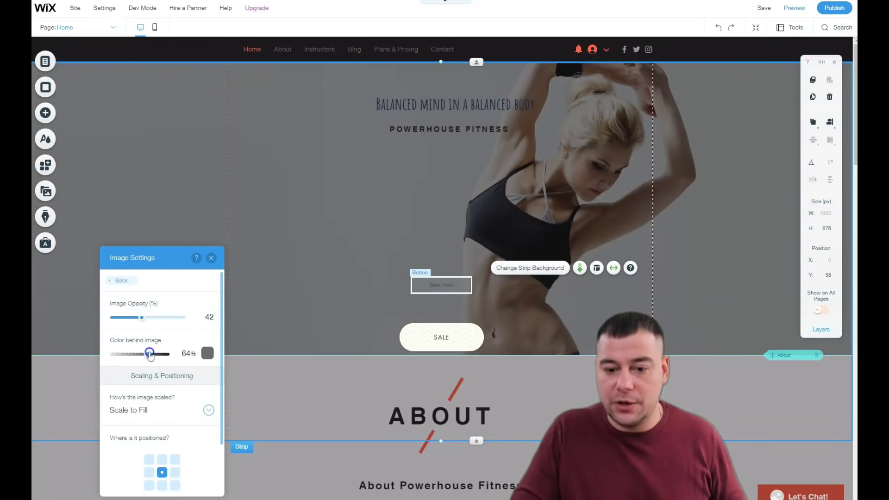
{"action": "left_click_drag", "start_coordinate": [135, 321], "coordinate": [187, 322]}
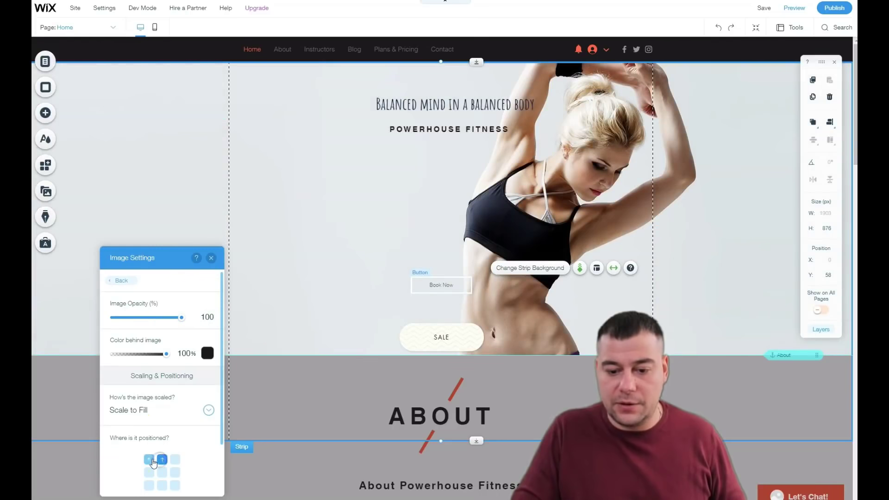
- Position the hero background image at the center with Scale to Fill scaling and close its settings
{"action": "left_click", "coordinate": [162, 474]}
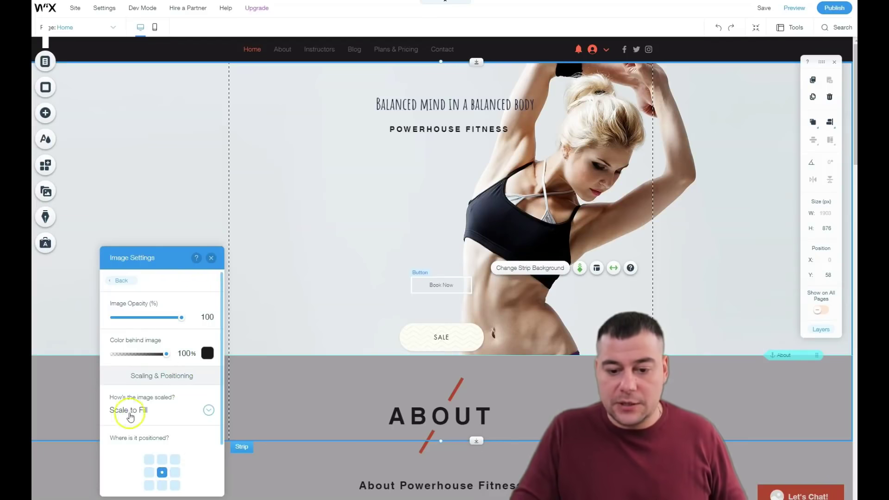
{"action": "left_click", "coordinate": [208, 410]}
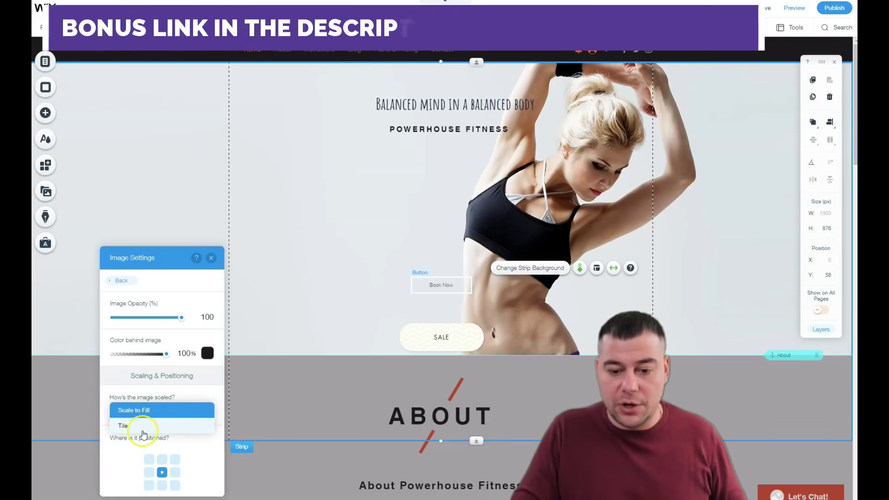
{"action": "left_click", "coordinate": [165, 413]}
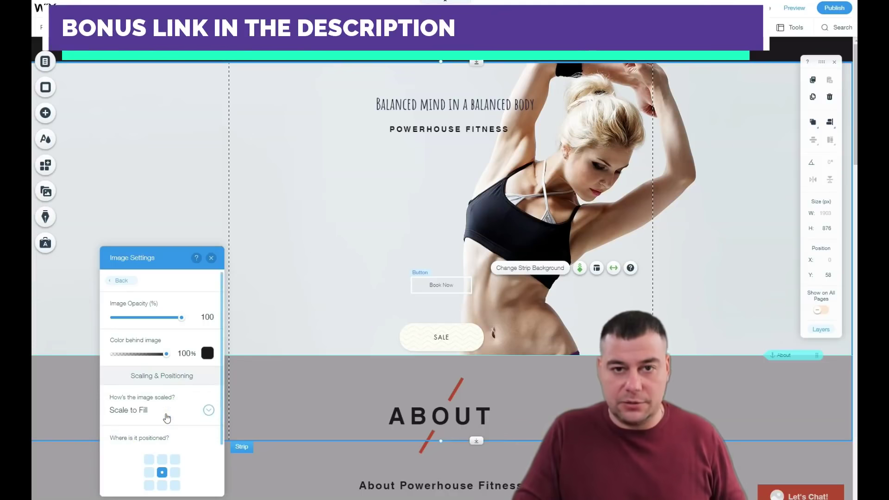
{"action": "left_click", "coordinate": [211, 258]}
- Try the Fade Out scroll effect on the ABOUT strip, then set the effect back to None
{"action": "scroll", "coordinate": [407, 178], "scroll_direction": "down", "scroll_amount": 3}
{"action": "scroll", "coordinate": [408, 177], "scroll_direction": "down", "scroll_amount": 3}
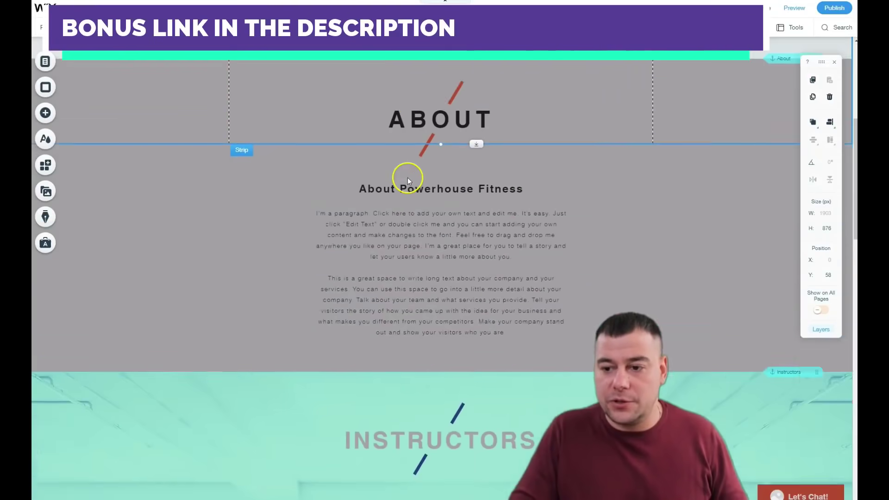
{"action": "scroll", "coordinate": [407, 178], "scroll_direction": "up", "scroll_amount": 3}
{"action": "scroll", "coordinate": [365, 191], "scroll_direction": "up", "scroll_amount": 3}
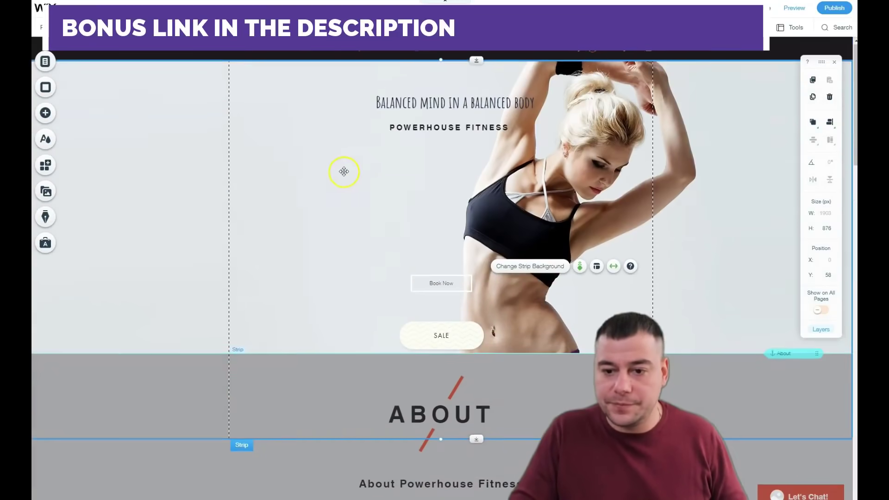
{"action": "left_click", "coordinate": [341, 393]}
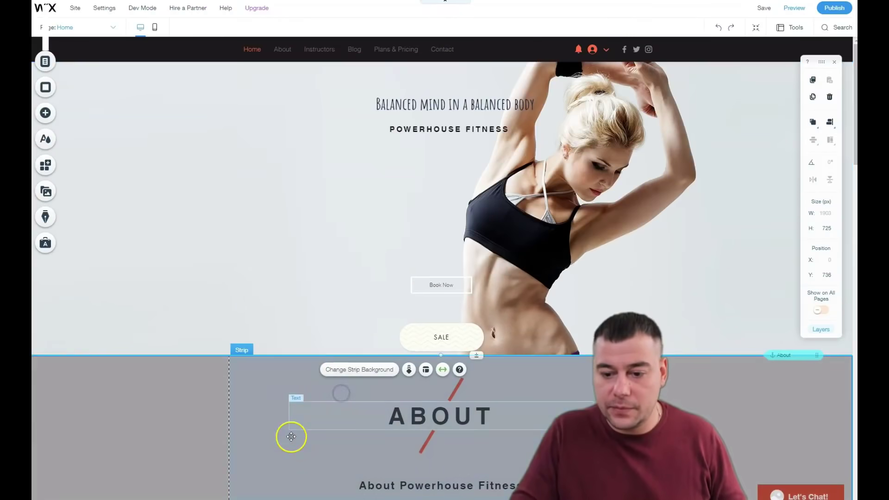
{"action": "scroll", "coordinate": [435, 324], "scroll_direction": "down", "scroll_amount": 5}
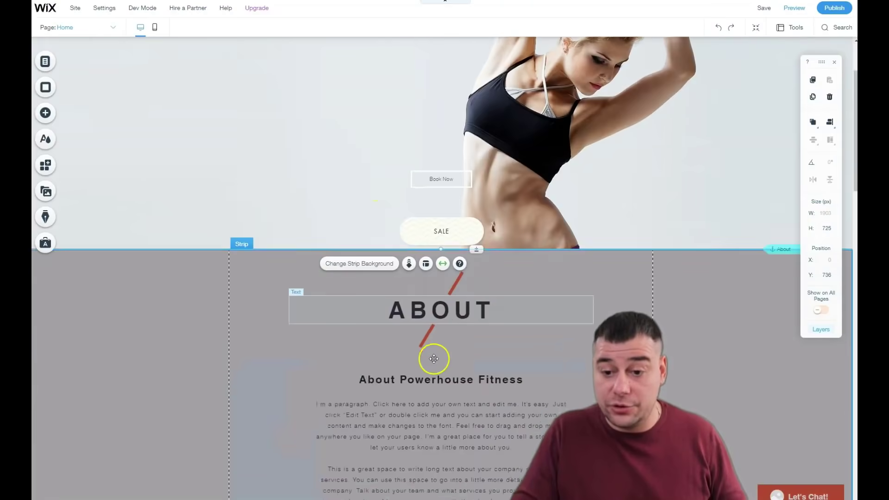
{"action": "scroll", "coordinate": [435, 314], "scroll_direction": "up", "scroll_amount": 2}
{"action": "left_click_drag", "start_coordinate": [443, 250], "coordinate": [430, 270]}
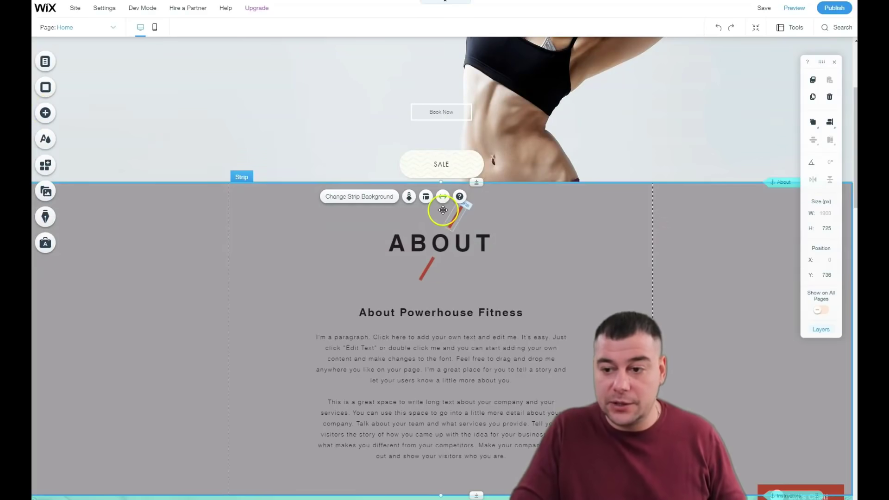
{"action": "left_click", "coordinate": [410, 197]}
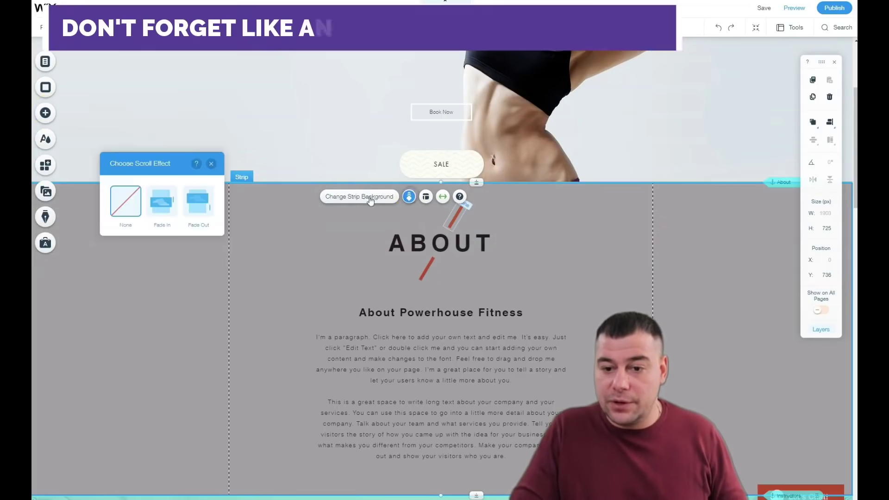
{"action": "left_click", "coordinate": [207, 206]}
{"action": "left_click", "coordinate": [137, 204]}
{"action": "left_click", "coordinate": [211, 165]}
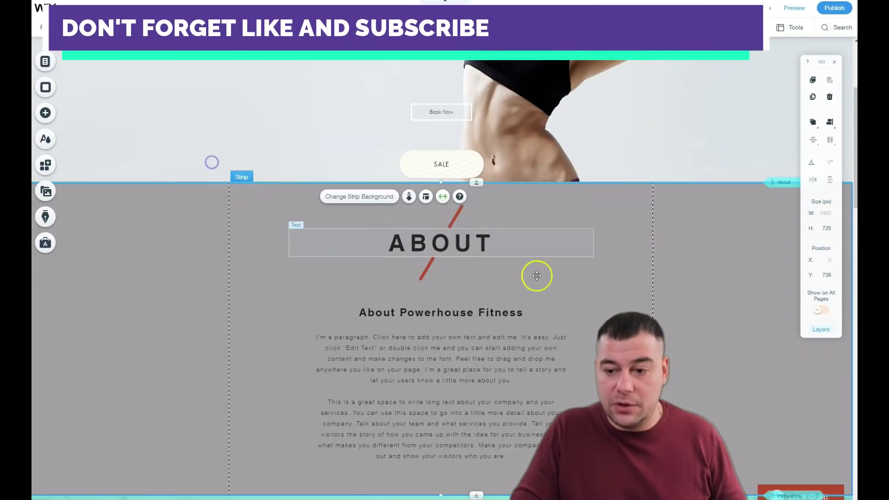
- Set the ABOUT strip's background color to the light gray site color #D2CDD2
{"action": "scroll", "coordinate": [481, 224], "scroll_direction": "down", "scroll_amount": 4}
{"action": "scroll", "coordinate": [268, 202], "scroll_direction": "up", "scroll_amount": 3}
{"action": "left_click", "coordinate": [161, 219]}
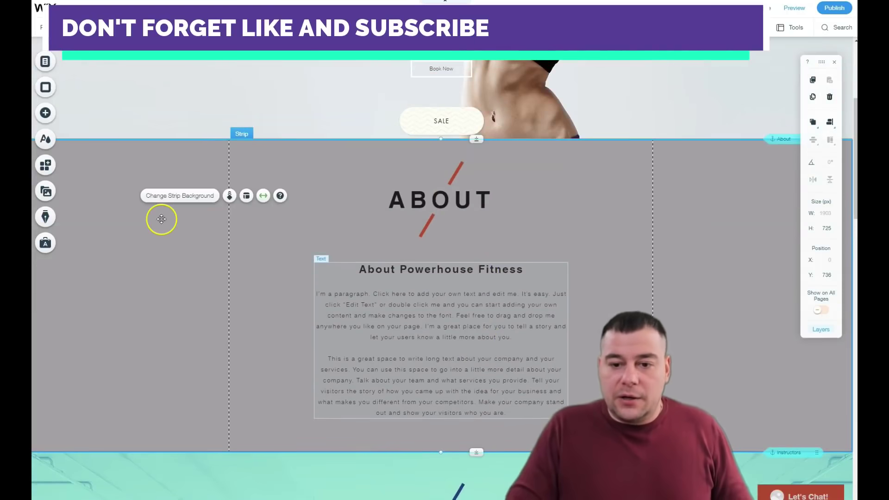
{"action": "left_click", "coordinate": [198, 204]}
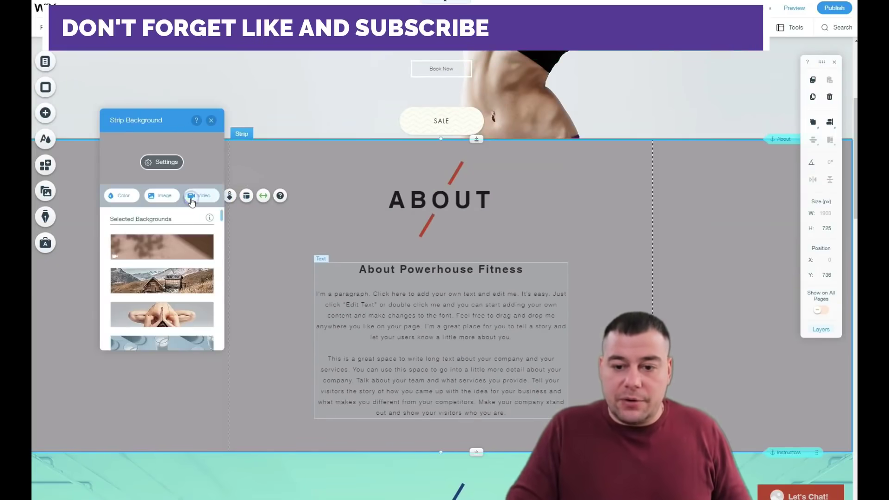
{"action": "left_click", "coordinate": [118, 197]}
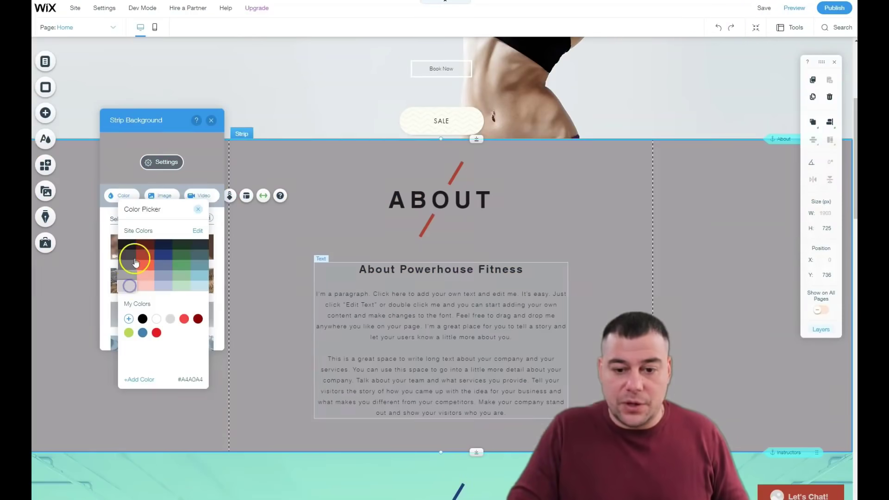
{"action": "left_click", "coordinate": [129, 266]}
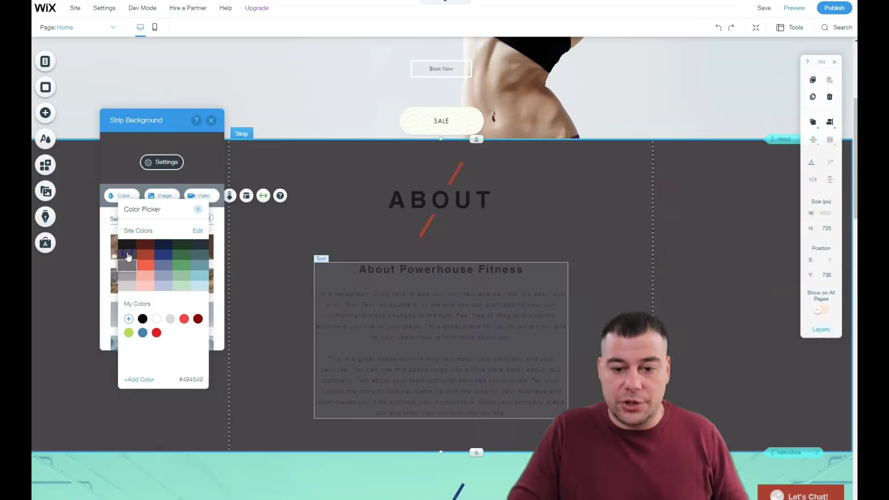
{"action": "left_click", "coordinate": [129, 278]}
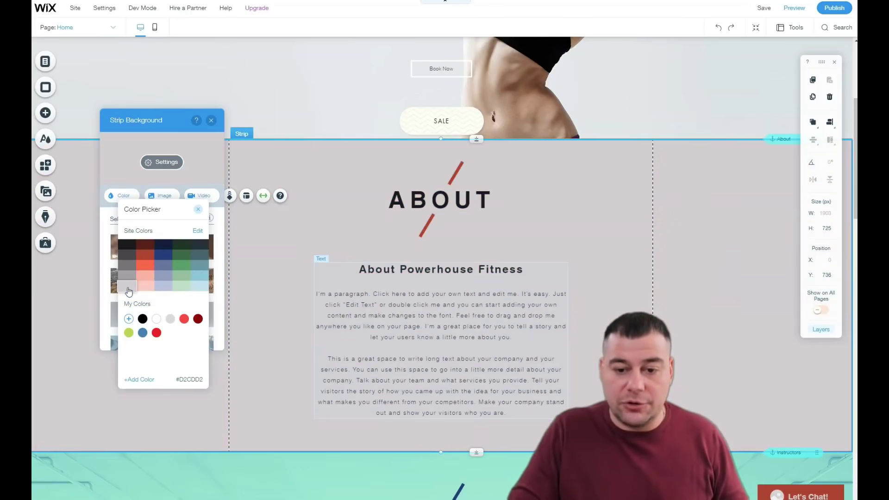
- Try the custom color E0DEE0 for the ABOUT strip's background, then discard it and close the background settings
{"action": "left_click", "coordinate": [128, 320]}
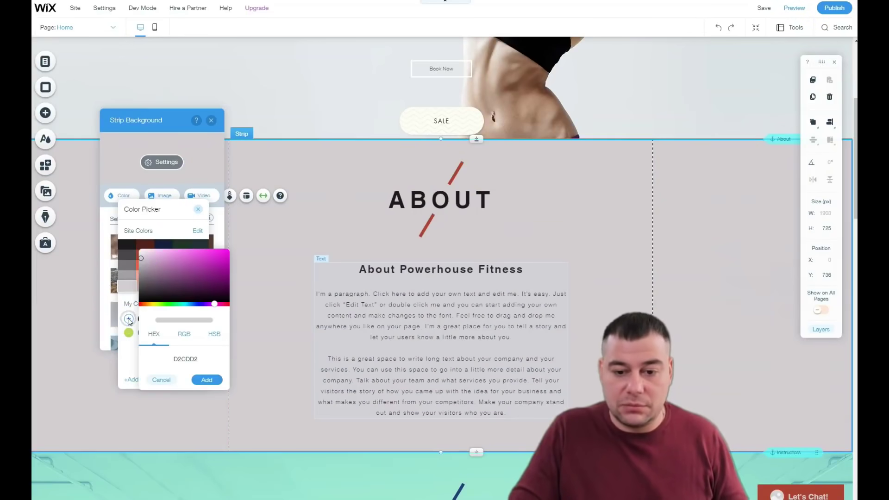
{"action": "left_click_drag", "start_coordinate": [142, 261], "coordinate": [141, 255]}
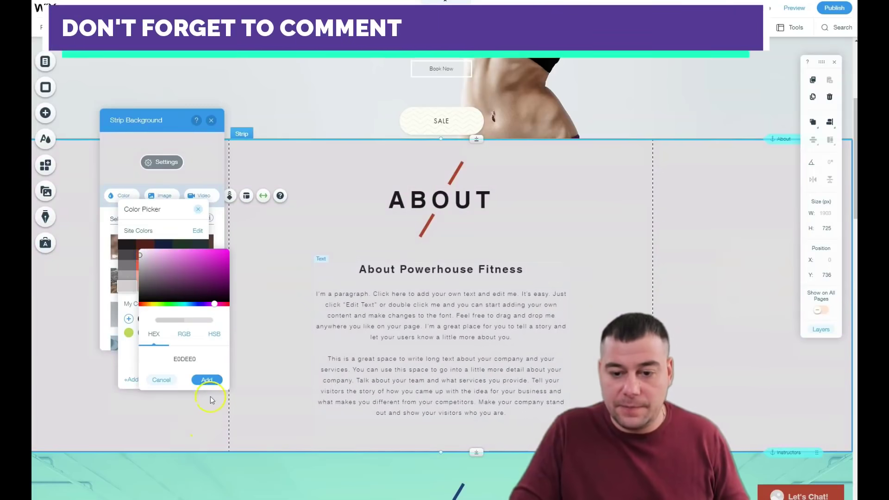
{"action": "left_click", "coordinate": [165, 381]}
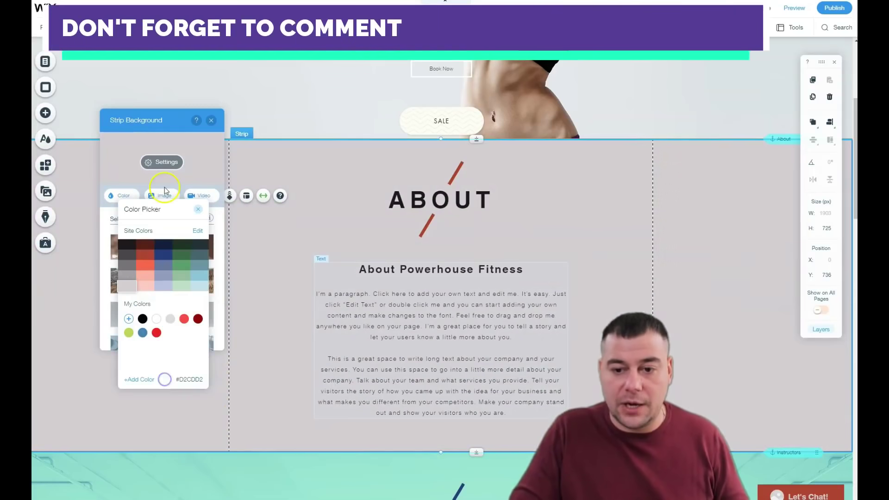
{"action": "left_click", "coordinate": [204, 209]}
{"action": "left_click", "coordinate": [211, 120]}
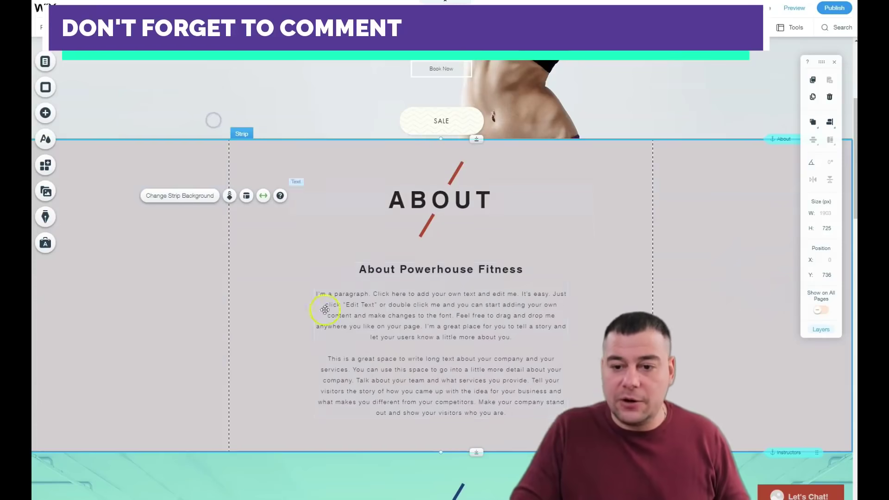
- Delete the SALE button from the hero strip
{"action": "scroll", "coordinate": [326, 250], "scroll_direction": "down", "scroll_amount": 10}
{"action": "scroll", "coordinate": [328, 249], "scroll_direction": "up", "scroll_amount": 7}
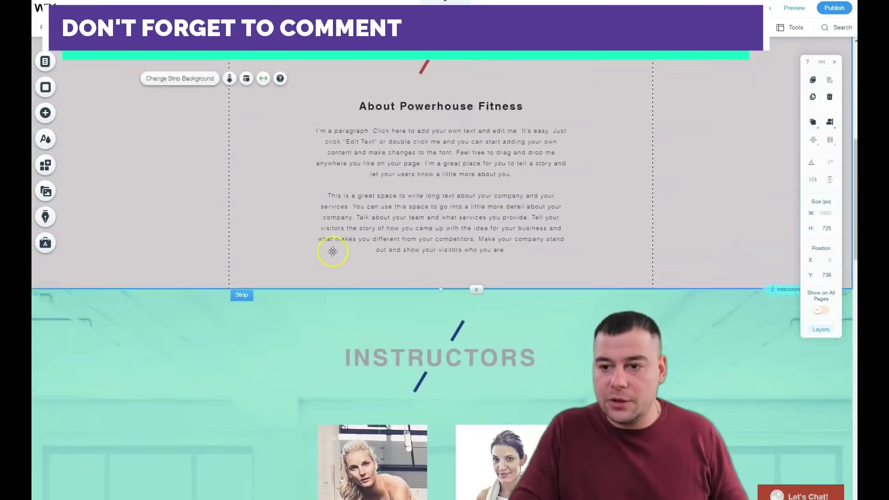
{"action": "scroll", "coordinate": [334, 252], "scroll_direction": "up", "scroll_amount": 8}
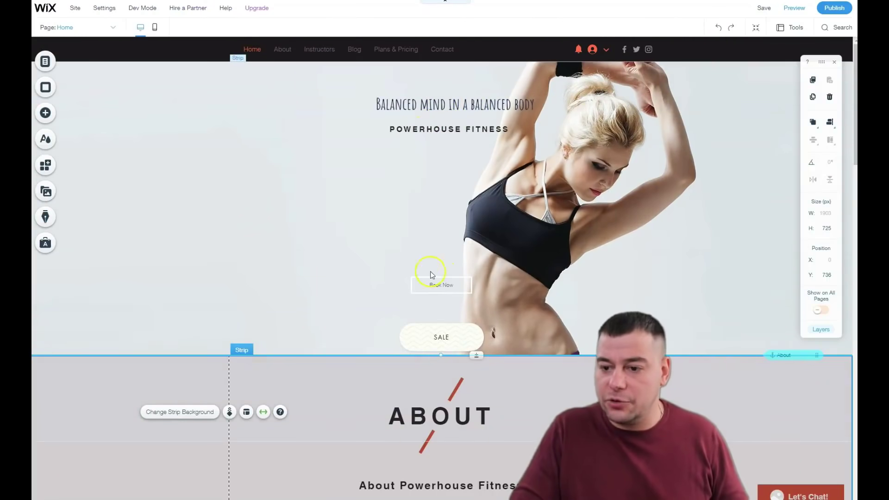
{"action": "left_click", "coordinate": [438, 333]}
{"action": "right_click", "coordinate": [438, 333]}
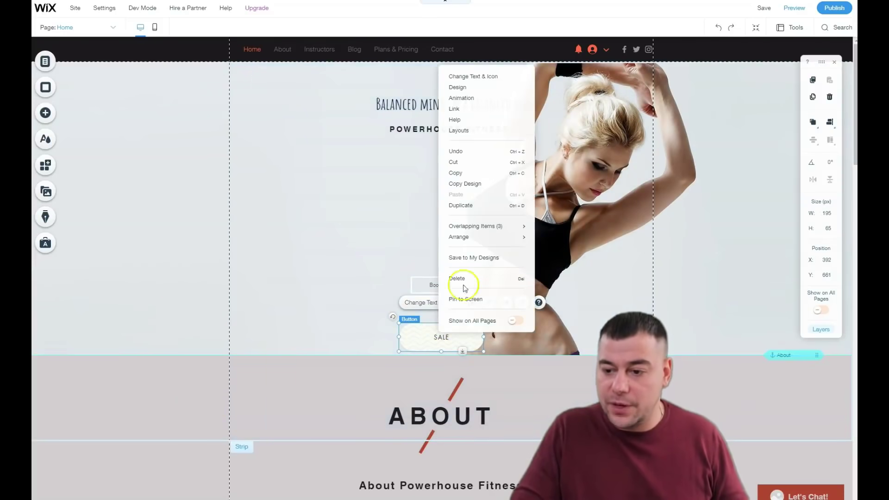
{"action": "left_click", "coordinate": [458, 277]}
- Stretch the hero strip's lower edge to a height of about 969 px, moving the content below down with it
{"action": "left_click", "coordinate": [466, 313]}
{"action": "scroll", "coordinate": [468, 307], "scroll_direction": "down", "scroll_amount": 2}
{"action": "scroll", "coordinate": [472, 268], "scroll_direction": "up", "scroll_amount": 2}
{"action": "scroll", "coordinate": [435, 246], "scroll_direction": "down", "scroll_amount": 2}
{"action": "scroll", "coordinate": [436, 246], "scroll_direction": "down", "scroll_amount": 5}
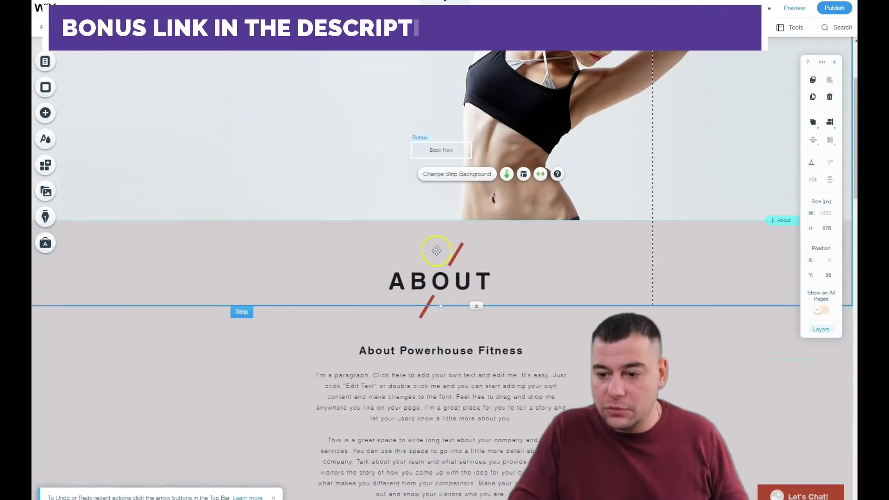
{"action": "scroll", "coordinate": [360, 227], "scroll_direction": "up", "scroll_amount": 2}
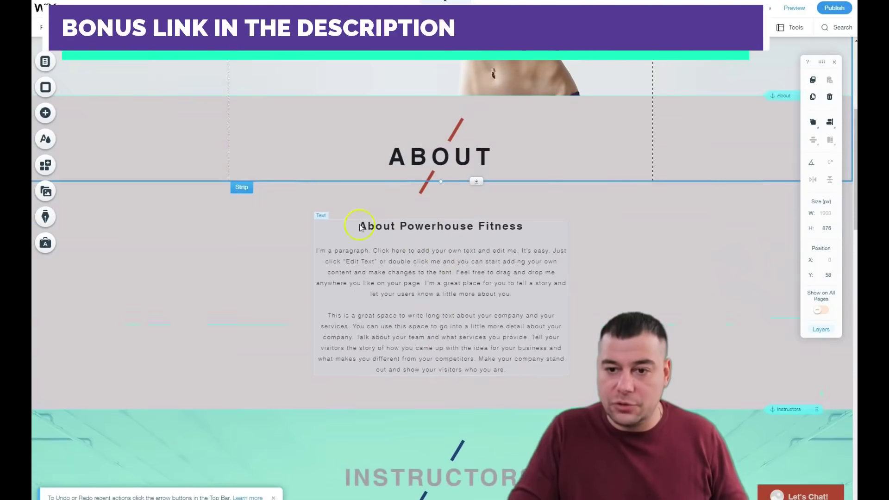
{"action": "left_click_drag", "start_coordinate": [479, 179], "coordinate": [482, 220]}
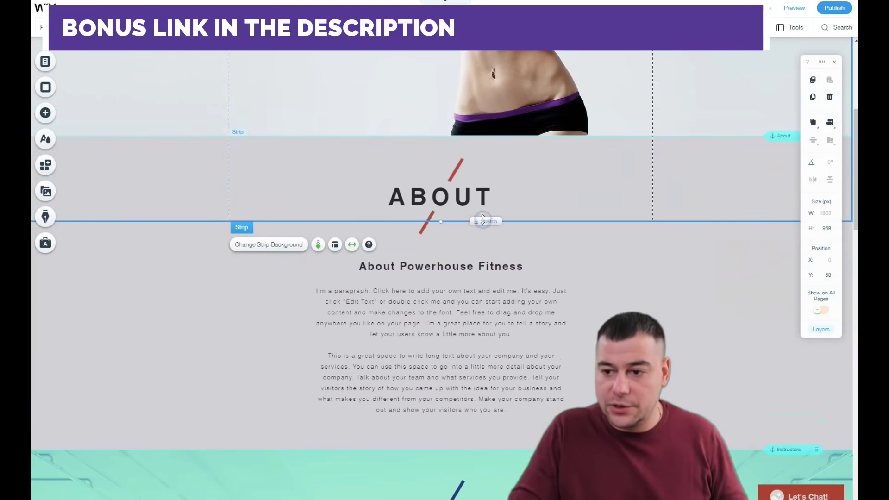
- Move the ABOUT strip down to Y 1028 so it starts below the enlarged hero strip
{"action": "left_click", "coordinate": [469, 139]}
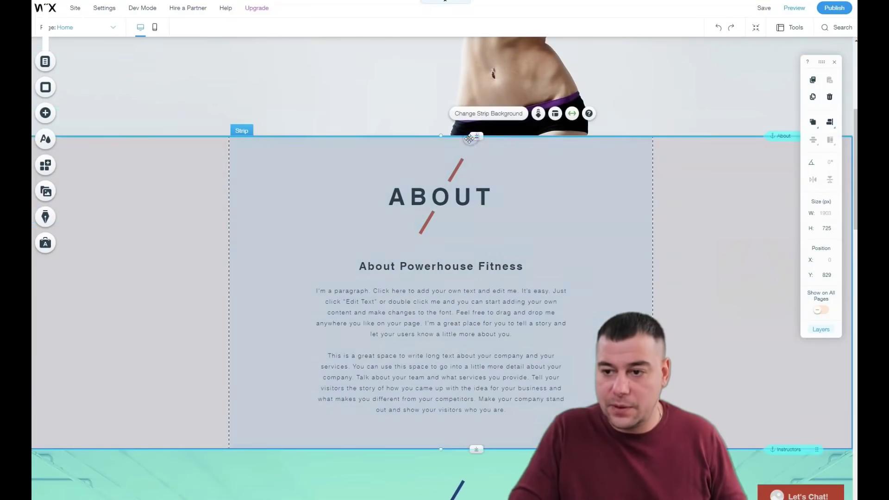
{"action": "left_click_drag", "start_coordinate": [476, 134], "coordinate": [474, 221]}
{"action": "scroll", "coordinate": [466, 180], "scroll_direction": "up", "scroll_amount": 5}
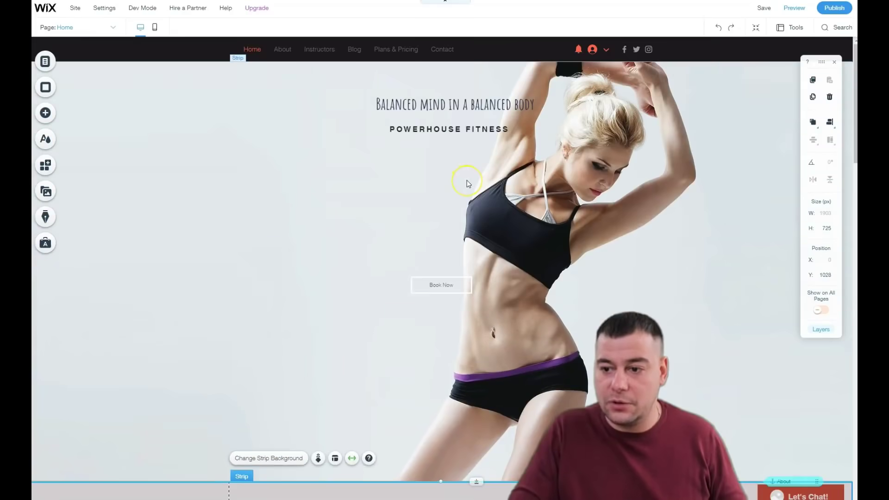
{"action": "scroll", "coordinate": [466, 180], "scroll_direction": "down", "scroll_amount": 1}
{"action": "scroll", "coordinate": [366, 121], "scroll_direction": "up", "scroll_amount": 1}
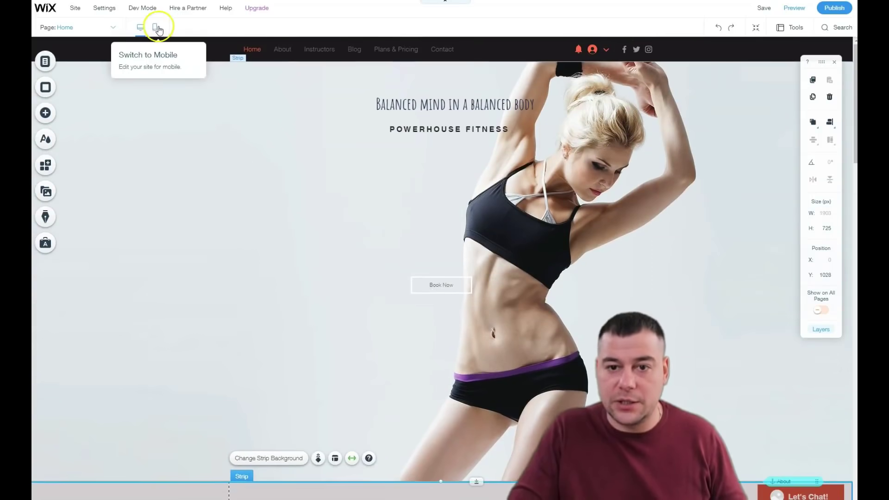
- Review the home page's hero, ABOUT and INSTRUCTORS sections in the mobile version, and return to the desktop version
{"action": "left_click", "coordinate": [154, 28]}
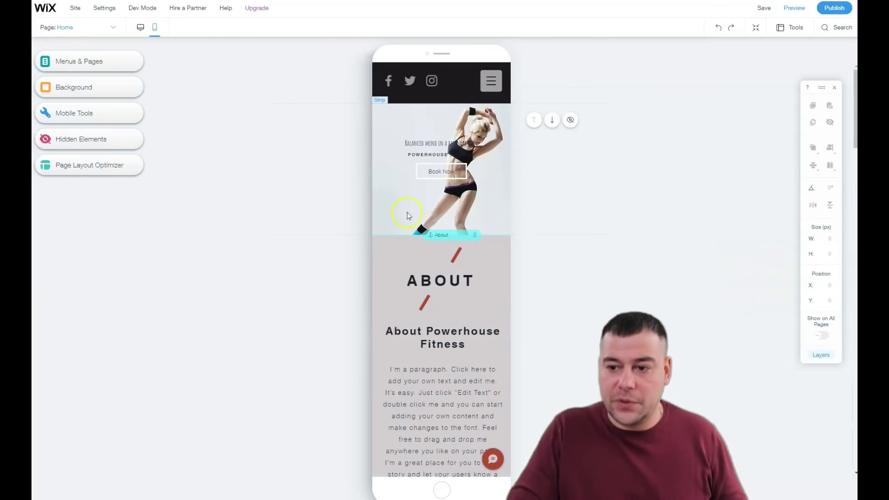
{"action": "scroll", "coordinate": [452, 246], "scroll_direction": "down", "scroll_amount": 5}
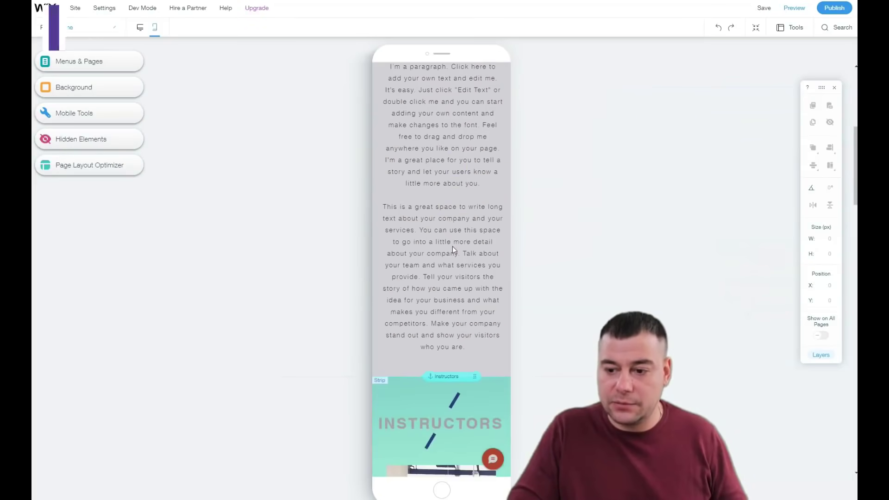
{"action": "scroll", "coordinate": [452, 246], "scroll_direction": "up", "scroll_amount": 5}
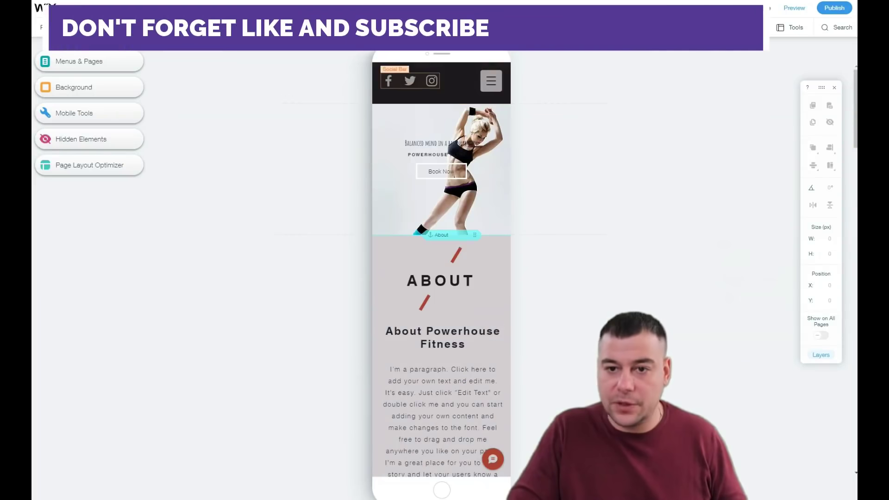
{"action": "scroll", "coordinate": [229, 214], "scroll_direction": "down", "scroll_amount": 1}
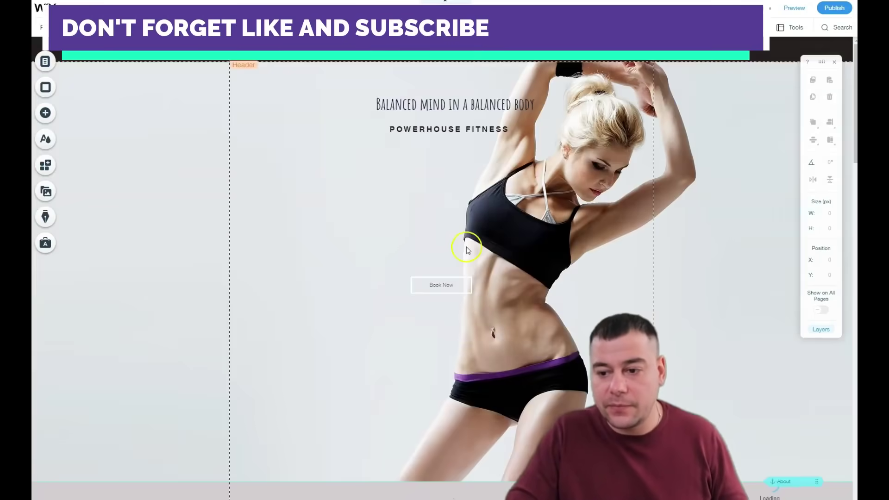
- Browse the gallery elements that can be added to the page, including the Pro Galleries and Grid Galleries
{"action": "scroll", "coordinate": [387, 246], "scroll_direction": "down", "scroll_amount": 10}
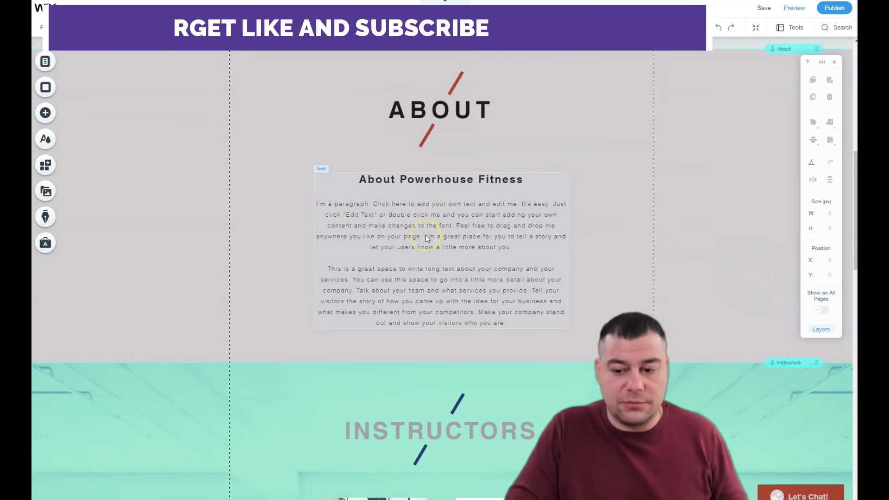
{"action": "scroll", "coordinate": [425, 236], "scroll_direction": "down", "scroll_amount": 1}
{"action": "scroll", "coordinate": [426, 236], "scroll_direction": "down", "scroll_amount": 3}
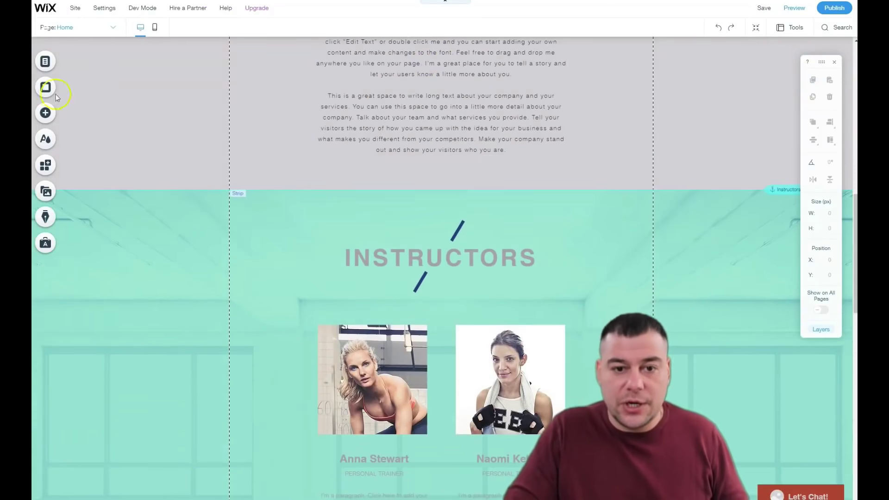
{"action": "left_click", "coordinate": [45, 114]}
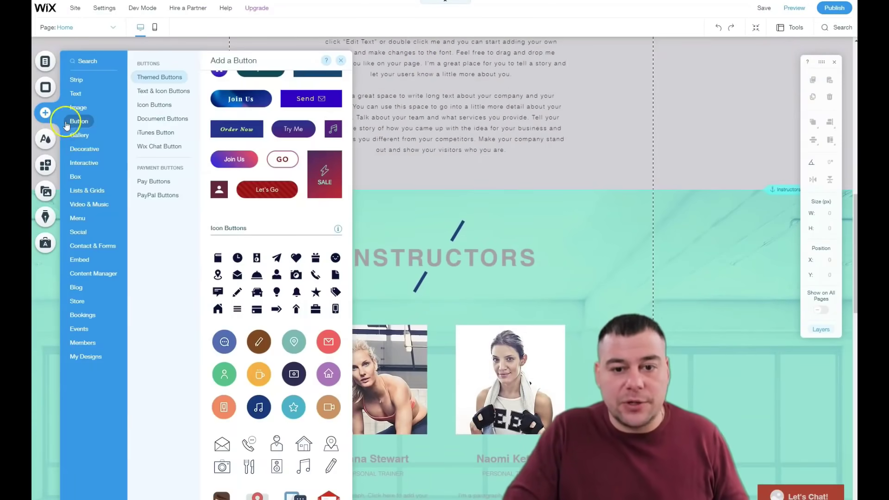
{"action": "mouse_move", "coordinate": [76, 135]}
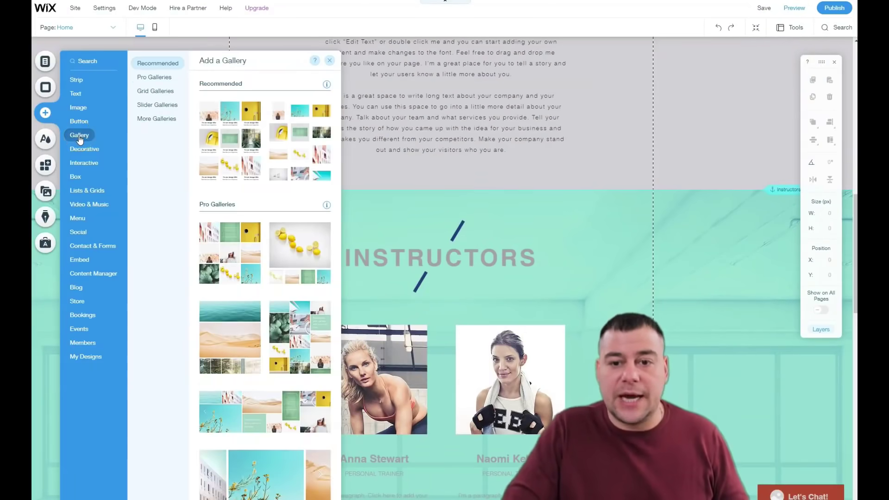
{"action": "left_click", "coordinate": [157, 77]}
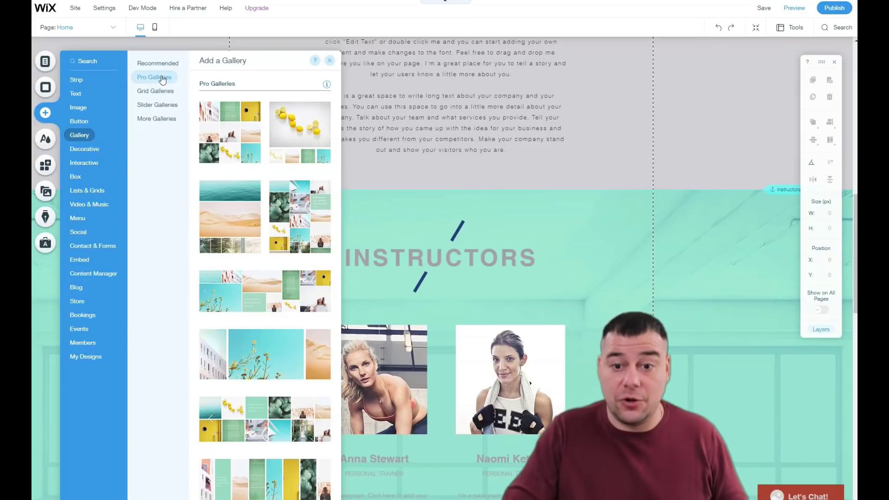
{"action": "left_click", "coordinate": [155, 91]}
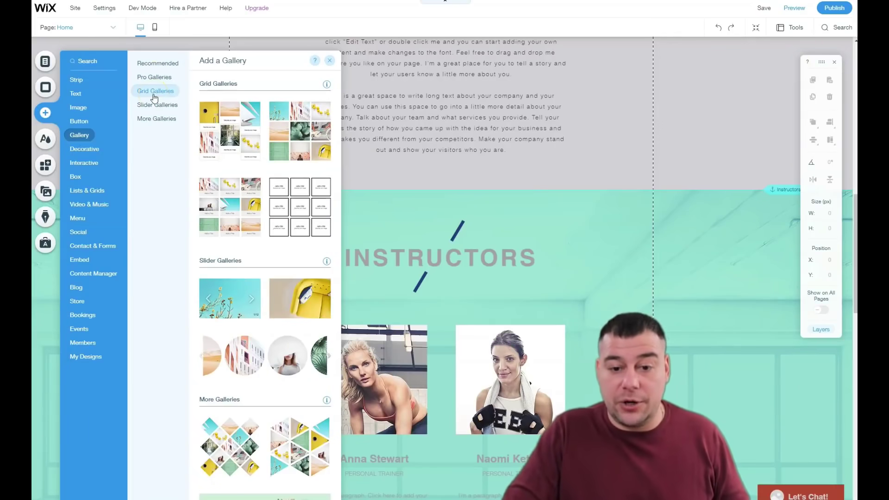
- Try a horizontal decorative line between the INSTRUCTORS heading and the trainer photos, then delete it
{"action": "left_click", "coordinate": [91, 135]}
{"action": "left_click", "coordinate": [85, 152]}
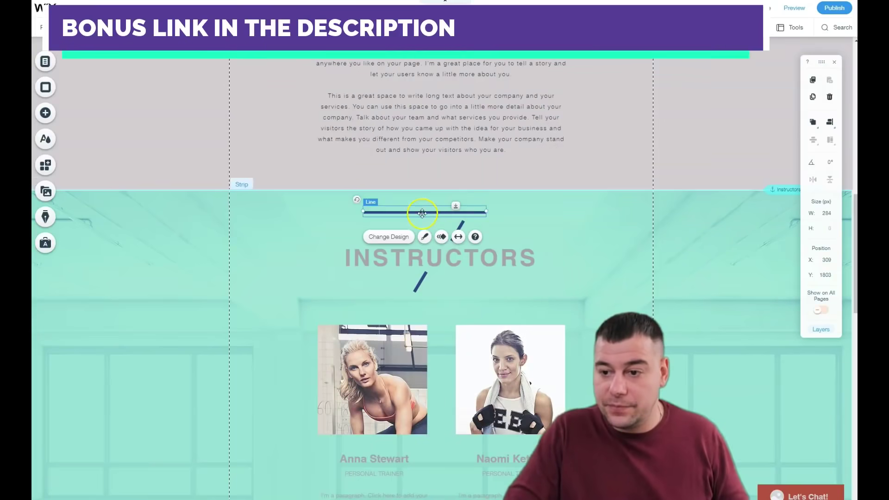
{"action": "left_click_drag", "start_coordinate": [423, 206], "coordinate": [435, 308]}
{"action": "scroll", "coordinate": [439, 349], "scroll_direction": "down", "scroll_amount": 3}
{"action": "scroll", "coordinate": [441, 302], "scroll_direction": "up", "scroll_amount": 2}
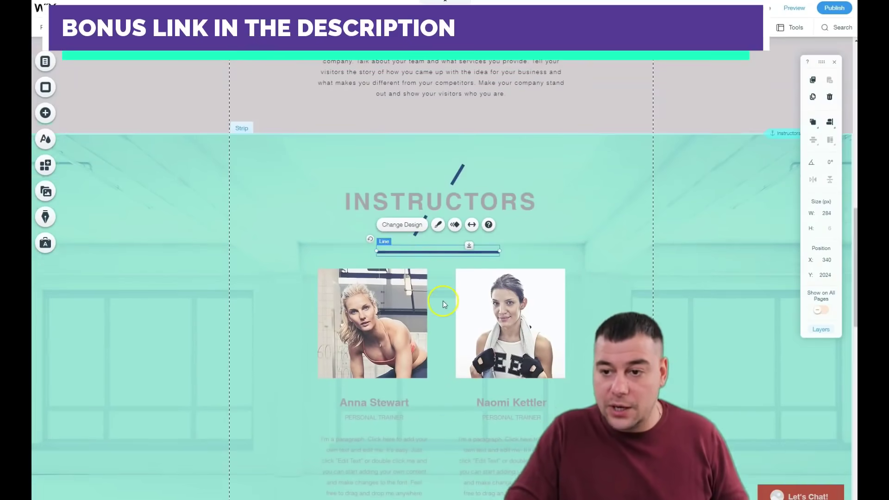
{"action": "scroll", "coordinate": [436, 296], "scroll_direction": "up", "scroll_amount": 1}
{"action": "right_click", "coordinate": [406, 264]}
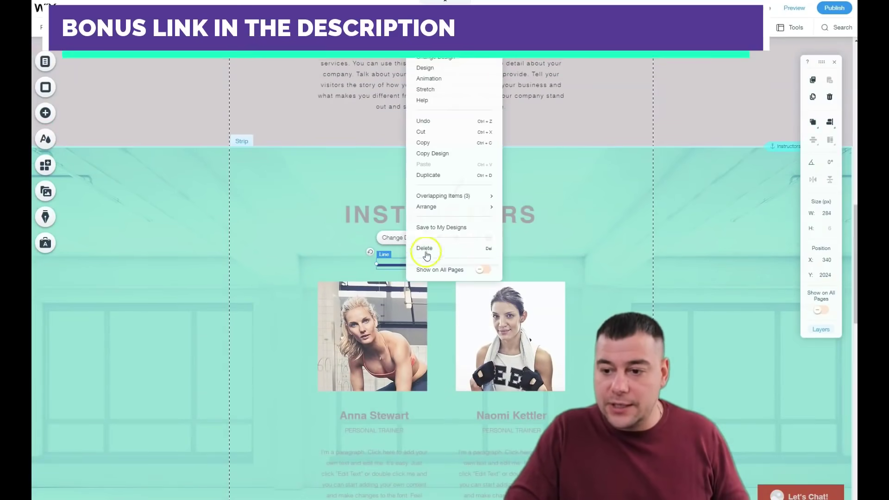
{"action": "left_click", "coordinate": [409, 245]}
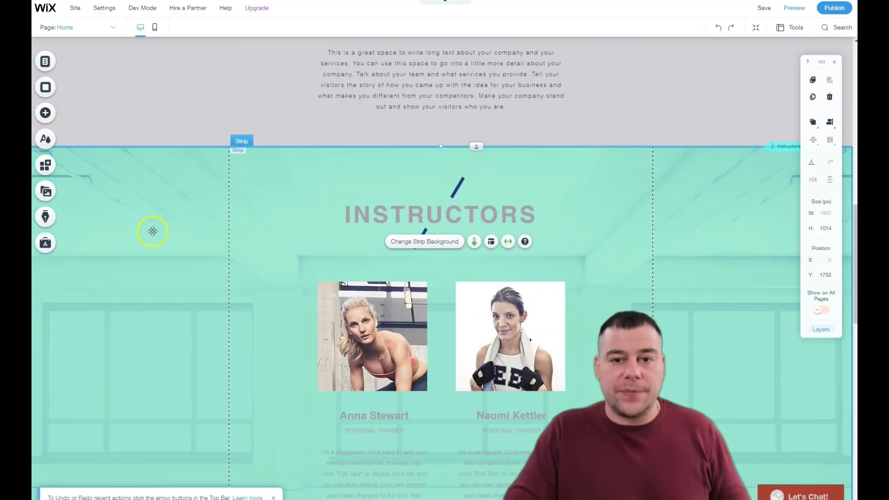
- Search the Wix media library for "sport" images to use as the INSTRUCTORS strip's background
{"action": "scroll", "coordinate": [148, 278], "scroll_direction": "down", "scroll_amount": 3}
{"action": "left_click", "coordinate": [151, 177]}
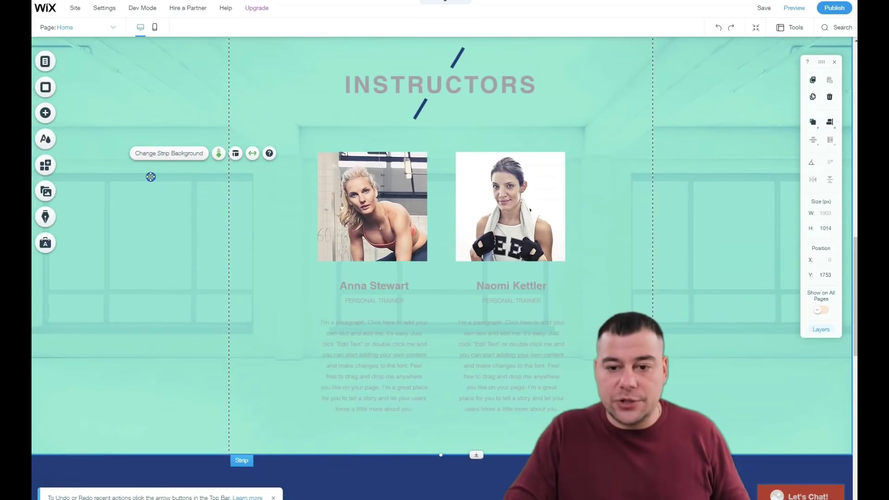
{"action": "left_click", "coordinate": [158, 155]}
{"action": "scroll", "coordinate": [185, 370], "scroll_direction": "down", "scroll_amount": 5}
{"action": "scroll", "coordinate": [187, 361], "scroll_direction": "up", "scroll_amount": 1}
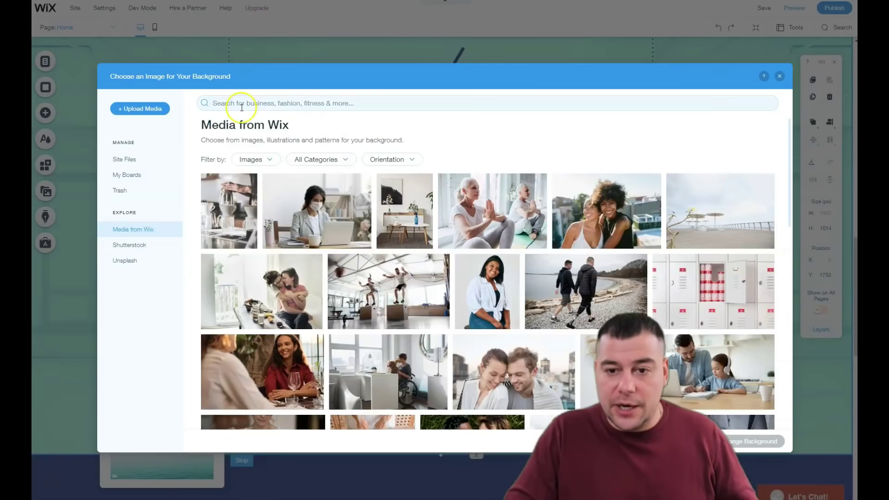
{"action": "left_click", "coordinate": [240, 103]}
{"action": "type", "text": "s"}
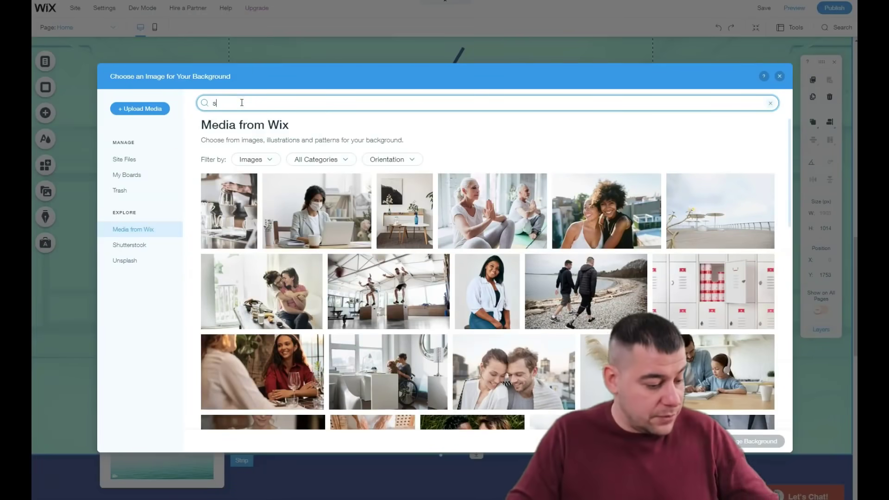
{"action": "type", "text": "port"}
{"action": "key", "text": "Return"}
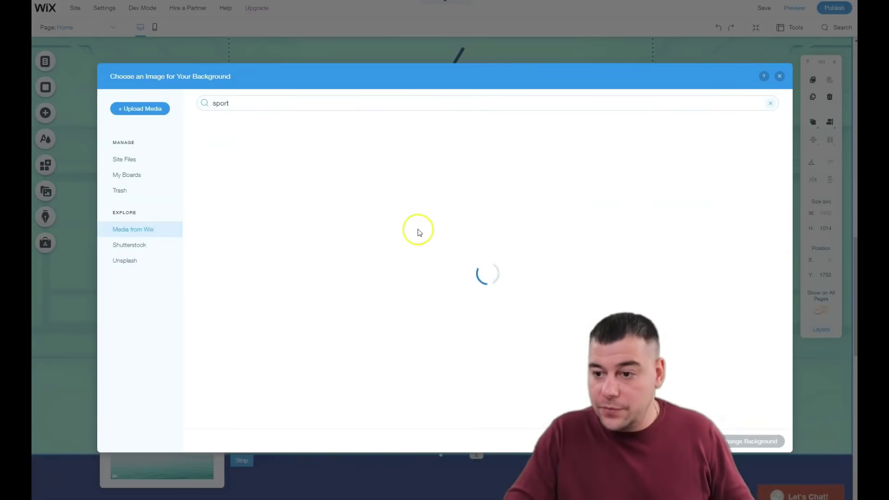
- Apply the photo of a woman running up steps with a water bottle as the INSTRUCTORS strip's background
{"action": "scroll", "coordinate": [442, 293], "scroll_direction": "down", "scroll_amount": 3}
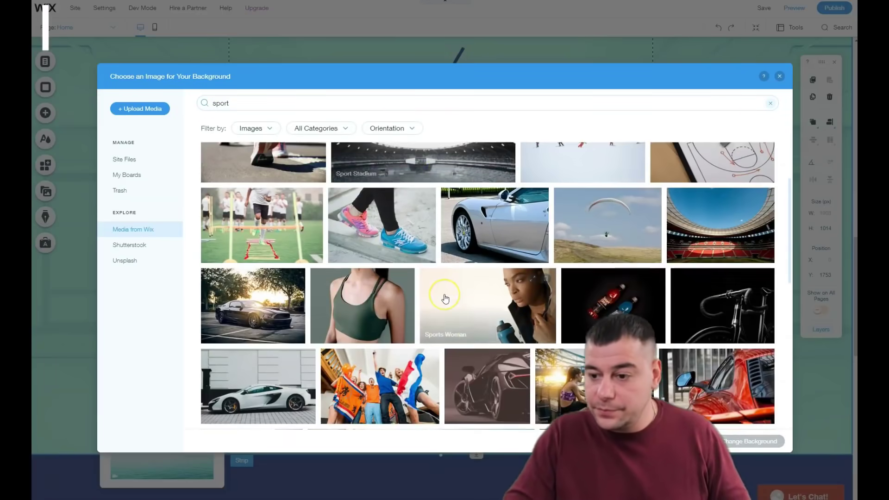
{"action": "scroll", "coordinate": [444, 298], "scroll_direction": "down", "scroll_amount": 6}
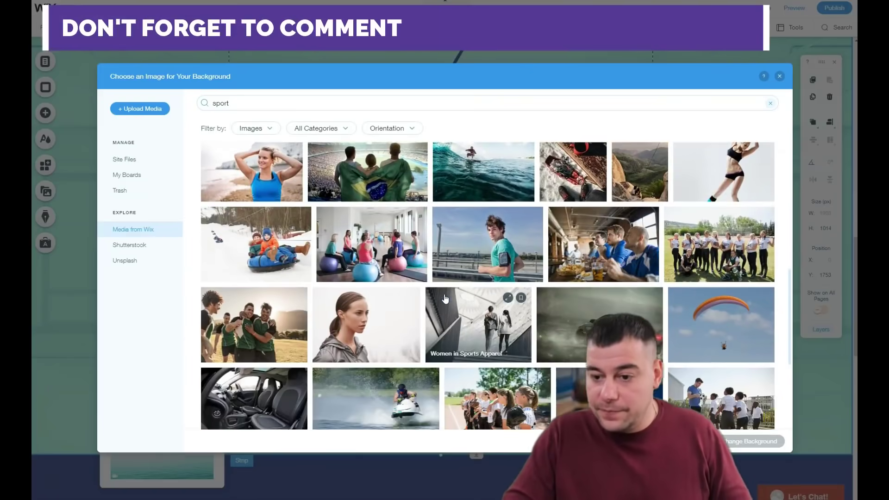
{"action": "scroll", "coordinate": [445, 298], "scroll_direction": "down", "scroll_amount": 10}
{"action": "left_click", "coordinate": [720, 282]}
{"action": "left_click", "coordinate": [738, 441]}
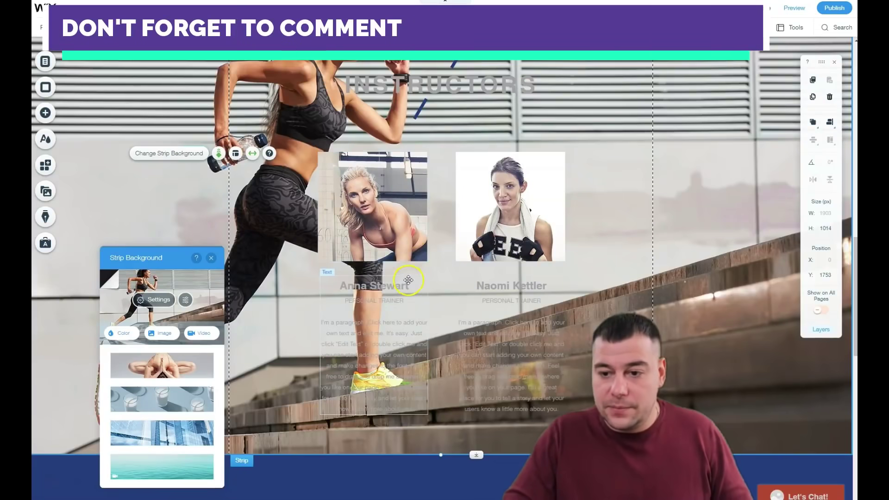
- Lower the INSTRUCTORS strip's background image opacity to 29% and close the image settings
{"action": "left_click", "coordinate": [160, 301]}
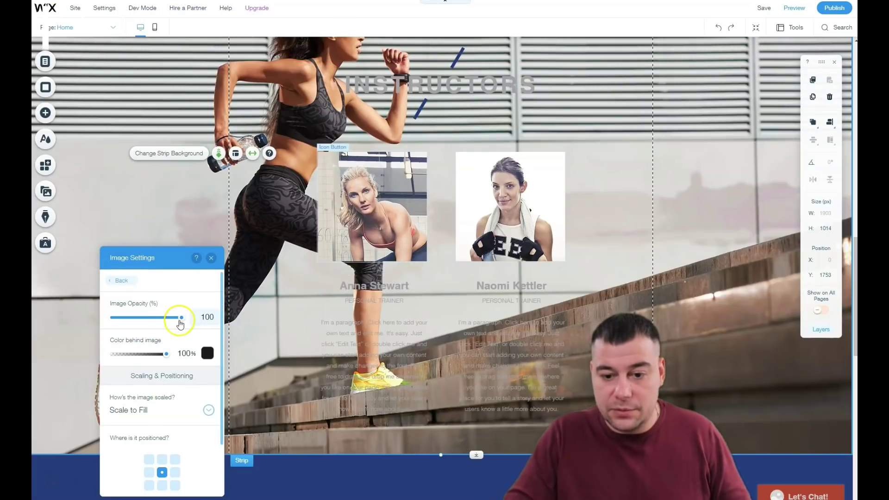
{"action": "left_click_drag", "start_coordinate": [169, 320], "coordinate": [134, 318]}
{"action": "left_click", "coordinate": [144, 216]}
{"action": "left_click", "coordinate": [211, 258]}
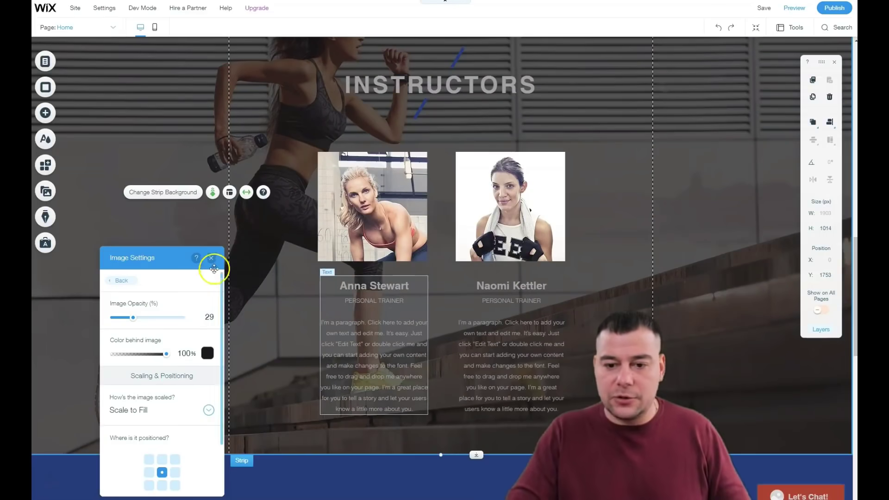
{"action": "left_click", "coordinate": [158, 211]}
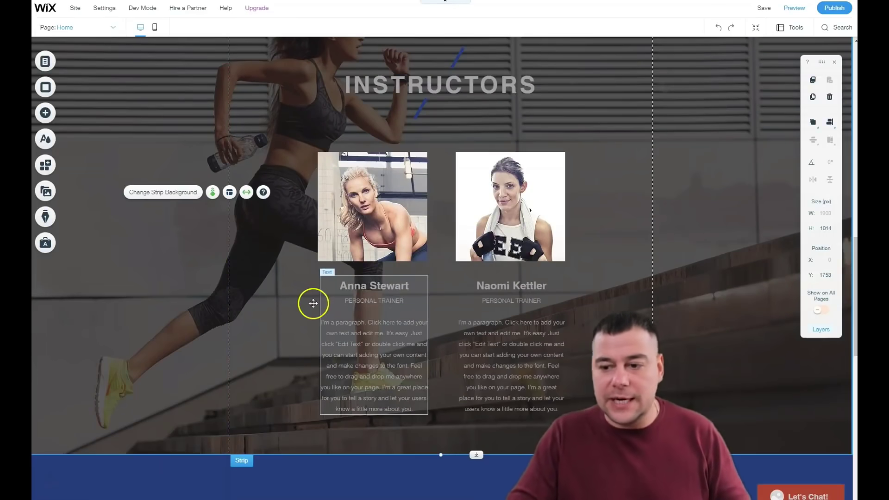
- Set the "Wake up and Workout." strip's background color to the gray site color #777377
{"action": "scroll", "coordinate": [311, 299], "scroll_direction": "down", "scroll_amount": 6}
{"action": "scroll", "coordinate": [287, 287], "scroll_direction": "up", "scroll_amount": 2}
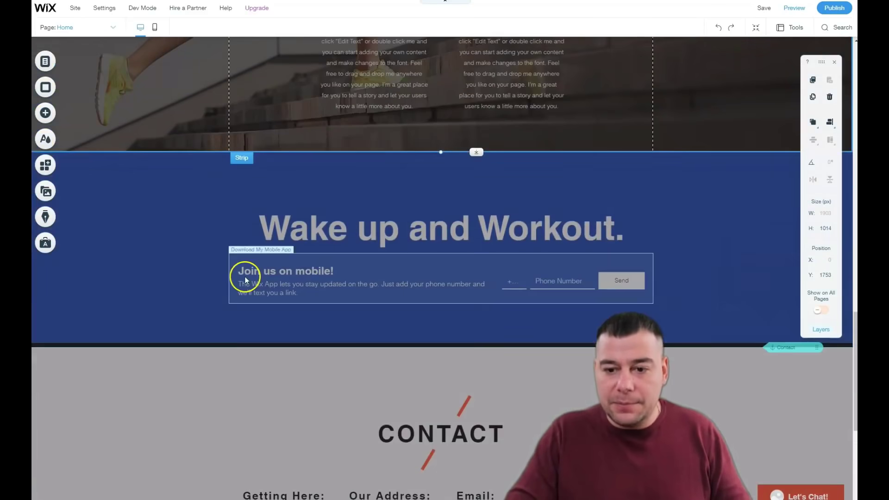
{"action": "left_click", "coordinate": [151, 232]}
{"action": "left_click", "coordinate": [147, 238]}
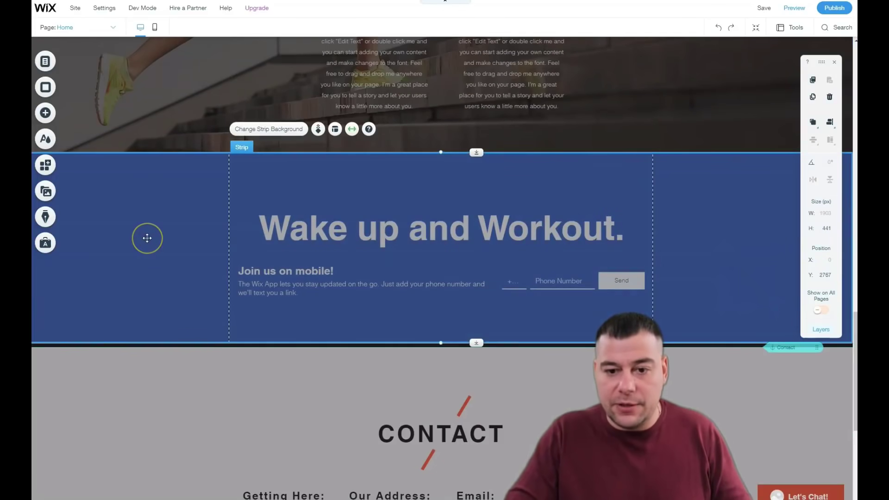
{"action": "right_click", "coordinate": [147, 238]}
{"action": "left_click", "coordinate": [167, 238]}
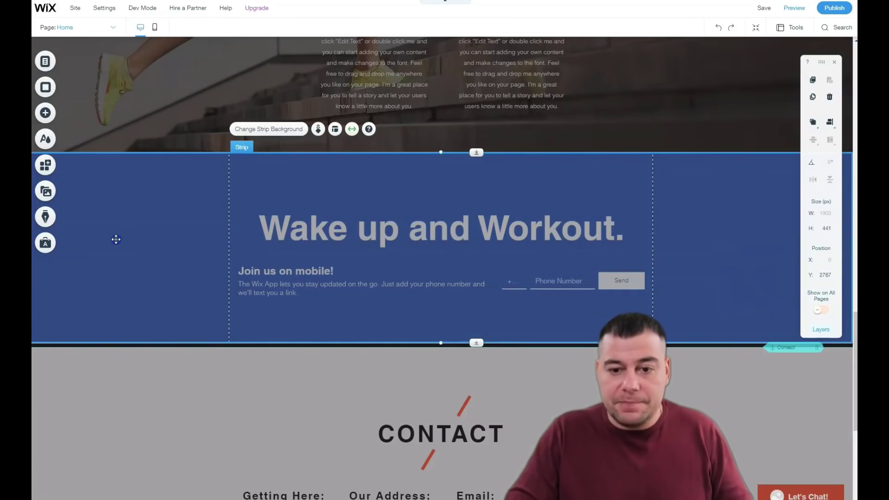
{"action": "left_click", "coordinate": [252, 130]}
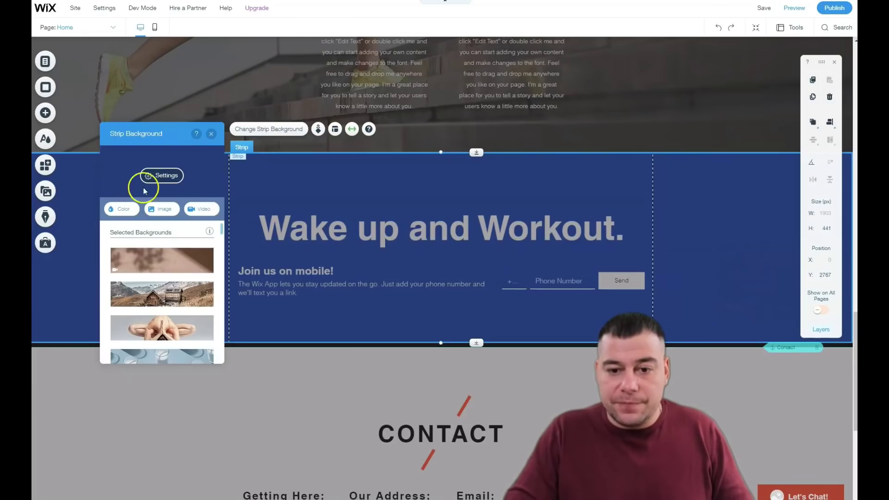
{"action": "left_click", "coordinate": [123, 211]}
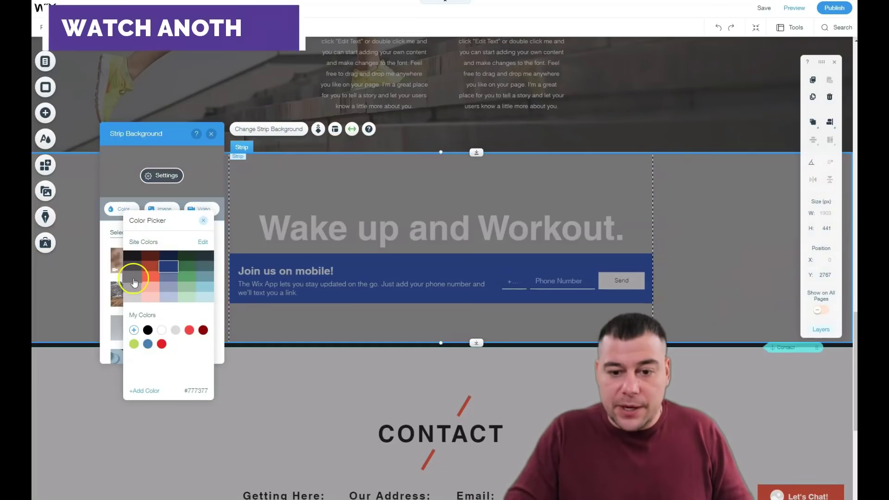
{"action": "left_click", "coordinate": [133, 279]}
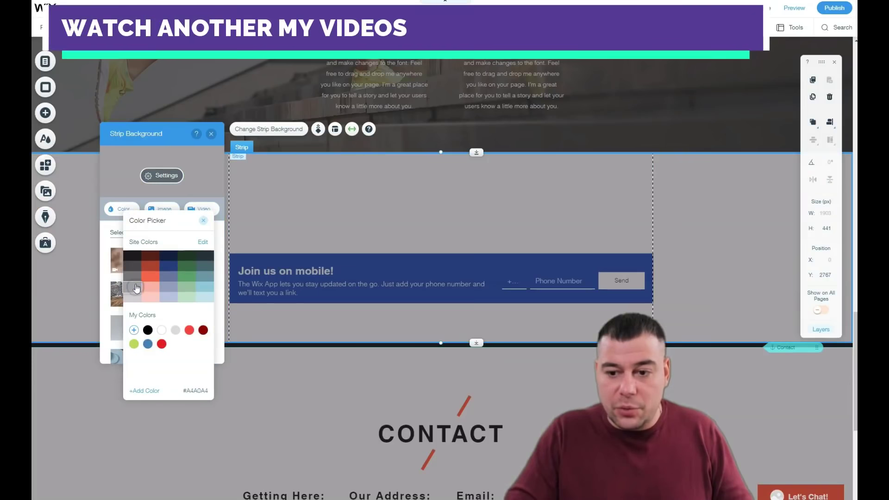
{"action": "left_click", "coordinate": [134, 278]}
{"action": "left_click", "coordinate": [99, 406]}
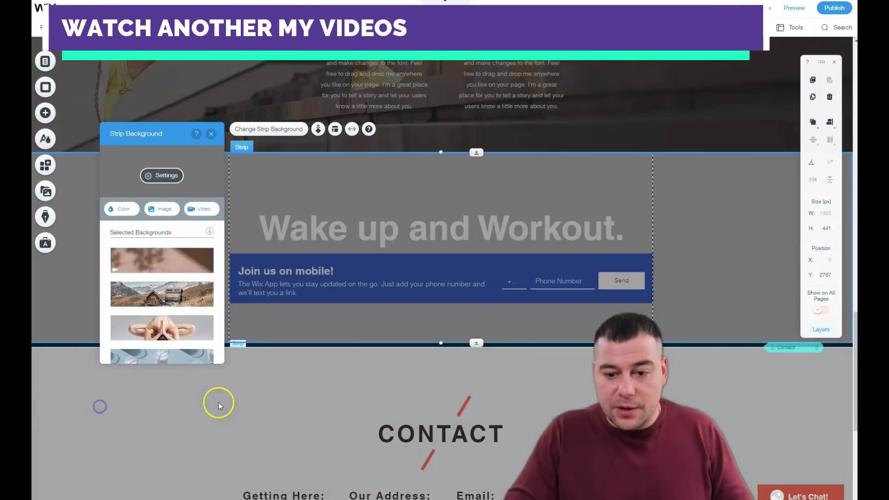
- Close the gap between the "Wake up and Workout." and CONTACT strips by adjusting their adjoining edges, making the CONTACT strip 783 px high
{"action": "left_click_drag", "start_coordinate": [477, 345], "coordinate": [477, 350]}
{"action": "left_click", "coordinate": [489, 367]}
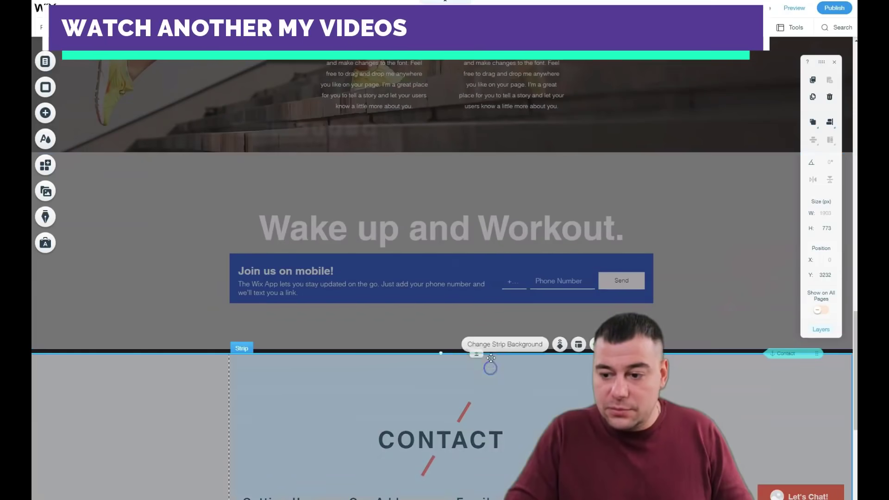
{"action": "left_click_drag", "start_coordinate": [465, 350], "coordinate": [466, 350]}
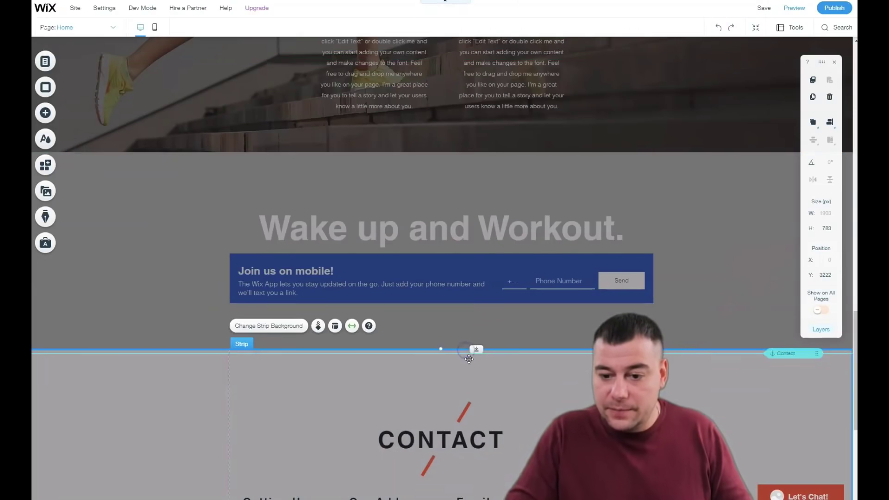
- Set the CONTACT strip's background color to white and close the background settings
{"action": "left_click", "coordinate": [161, 374]}
{"action": "left_click", "coordinate": [184, 350]}
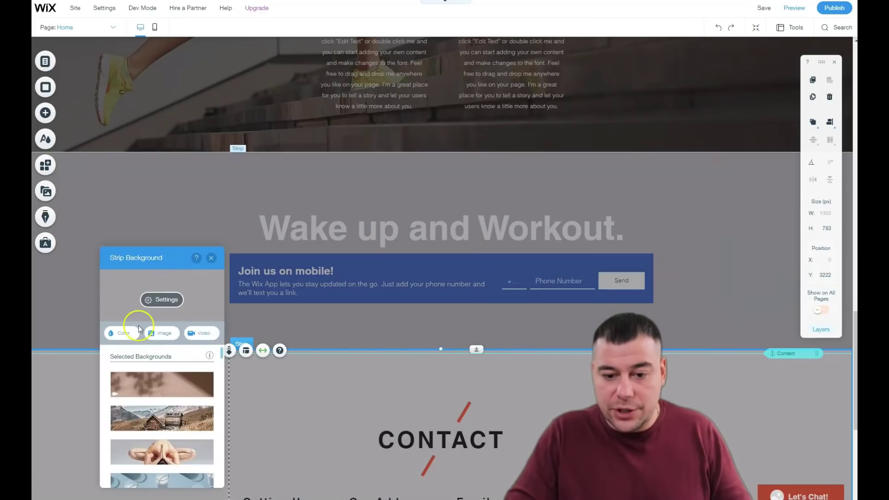
{"action": "left_click", "coordinate": [124, 337]}
{"action": "left_click", "coordinate": [139, 415]}
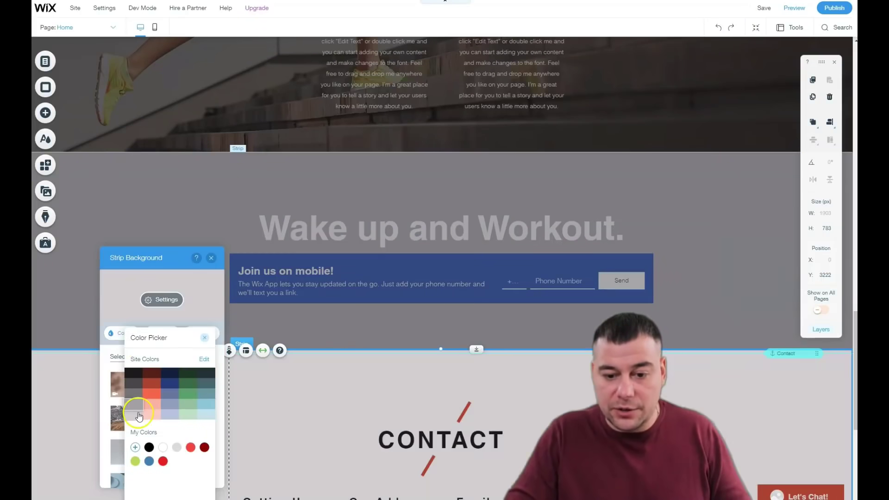
{"action": "left_click", "coordinate": [136, 373]}
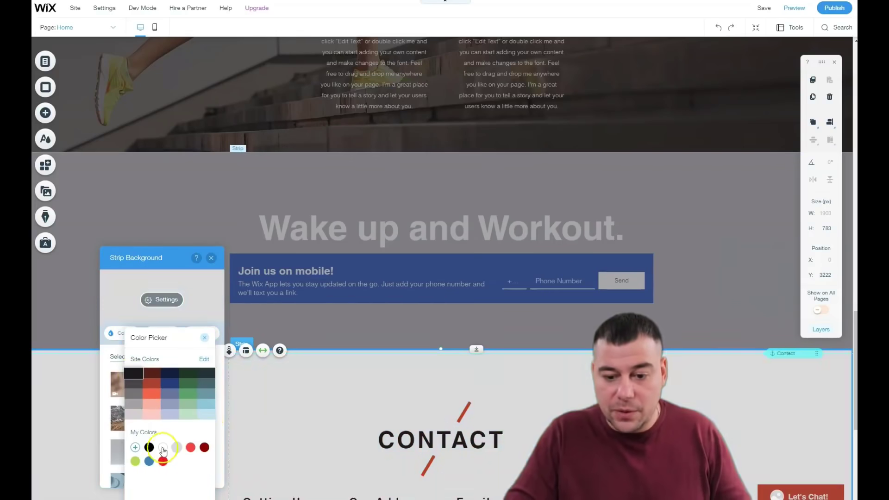
{"action": "left_click", "coordinate": [211, 262]}
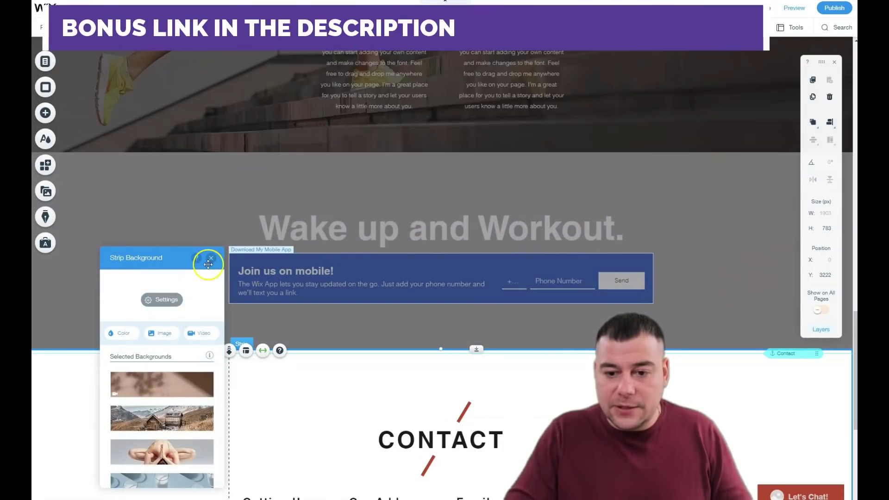
{"action": "left_click", "coordinate": [209, 261]}
- Apply the featured site color theme that combines near-black, medium blue and light cyan, and close the site color settings
{"action": "scroll", "coordinate": [436, 228], "scroll_direction": "down", "scroll_amount": 7}
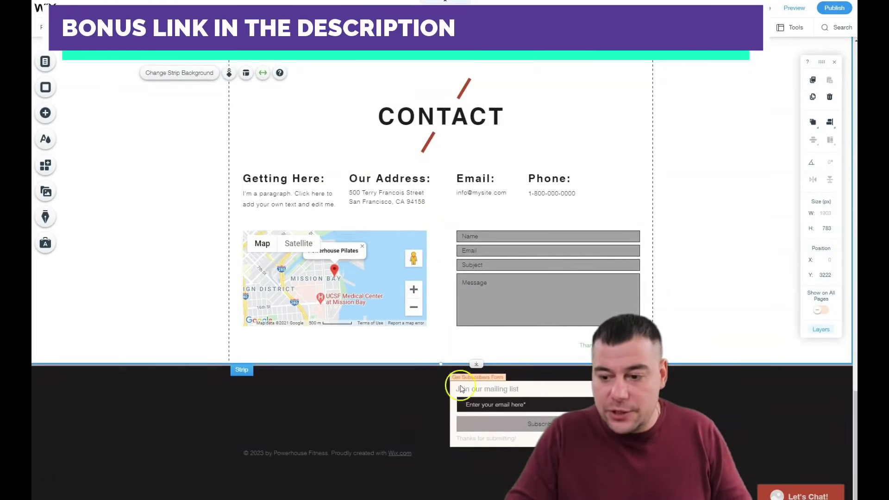
{"action": "scroll", "coordinate": [294, 382], "scroll_direction": "up", "scroll_amount": 7}
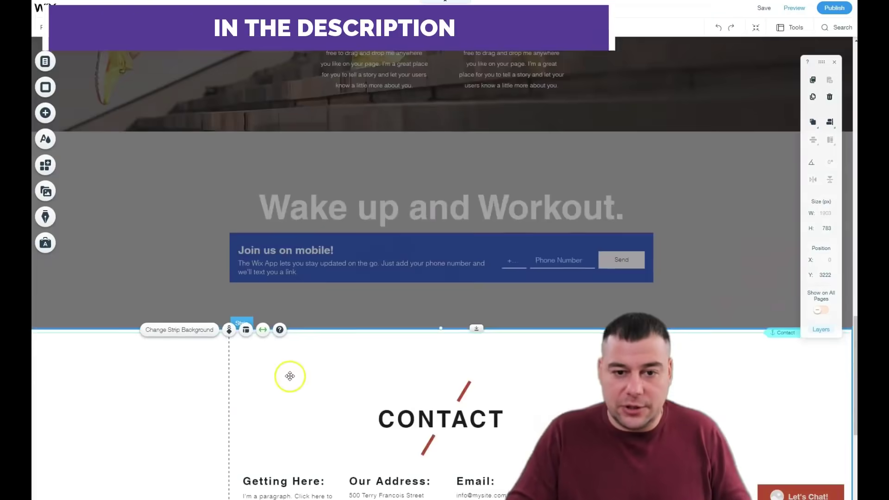
{"action": "scroll", "coordinate": [284, 301], "scroll_direction": "up", "scroll_amount": 20}
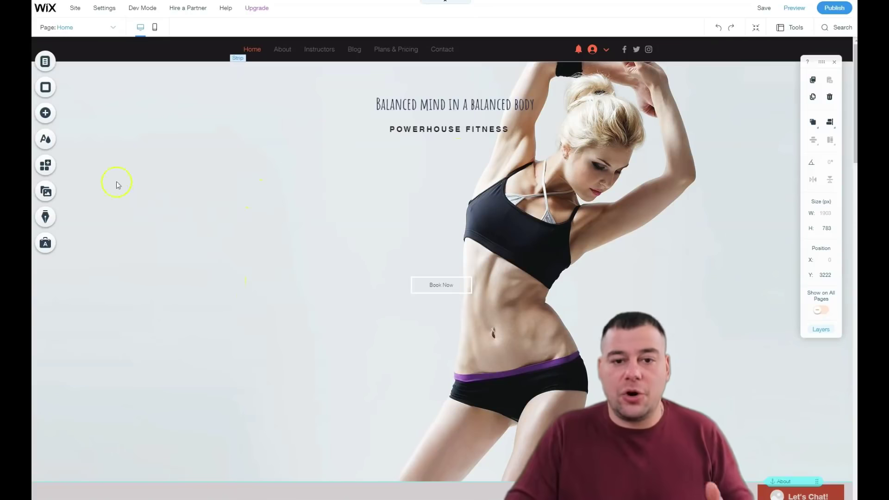
{"action": "left_click", "coordinate": [46, 143]}
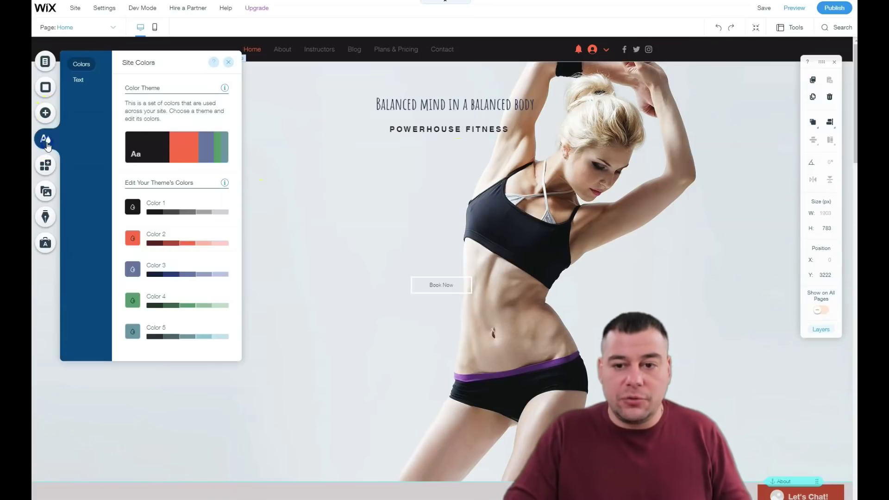
{"action": "left_click", "coordinate": [169, 147]}
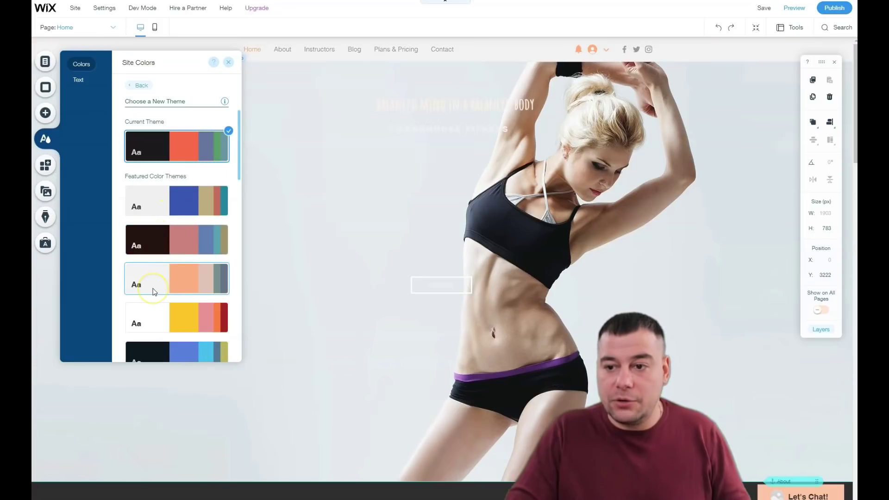
{"action": "left_click", "coordinate": [153, 351]}
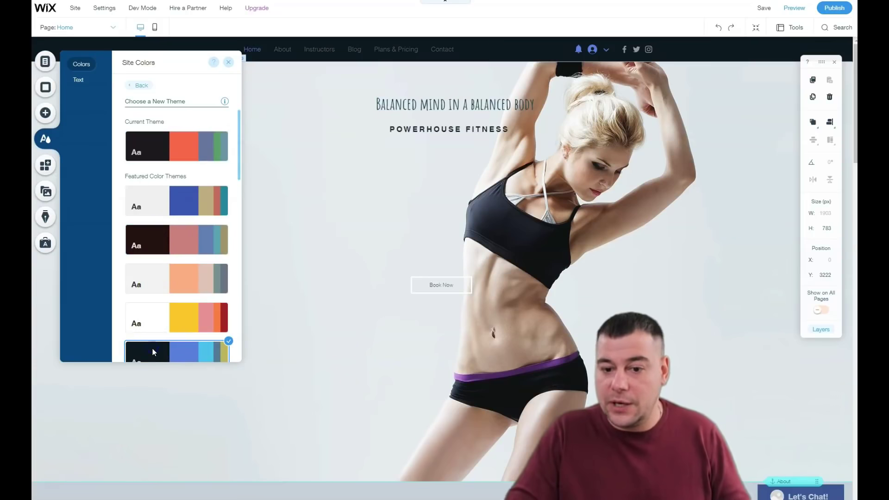
{"action": "left_click", "coordinate": [231, 65]}
- Examine how the new color theme looks in every section, from the ABOUT strip to the footer
{"action": "scroll", "coordinate": [422, 214], "scroll_direction": "down", "scroll_amount": 10}
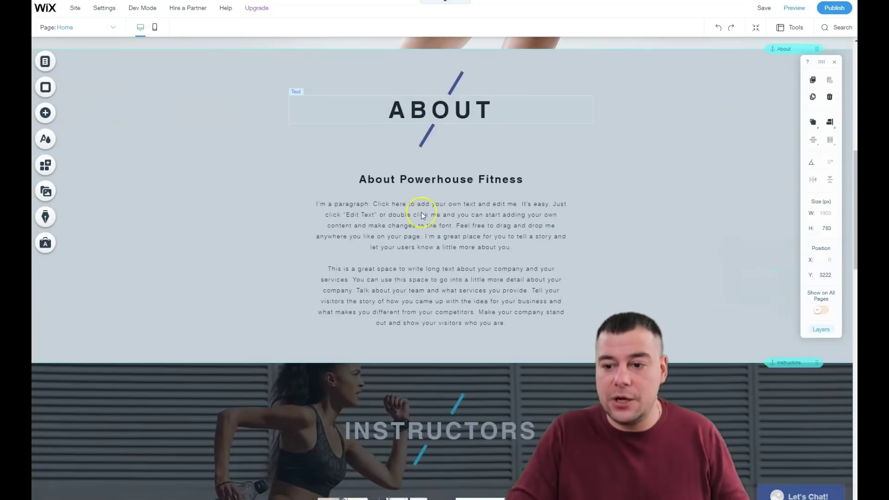
{"action": "scroll", "coordinate": [421, 212], "scroll_direction": "down", "scroll_amount": 10}
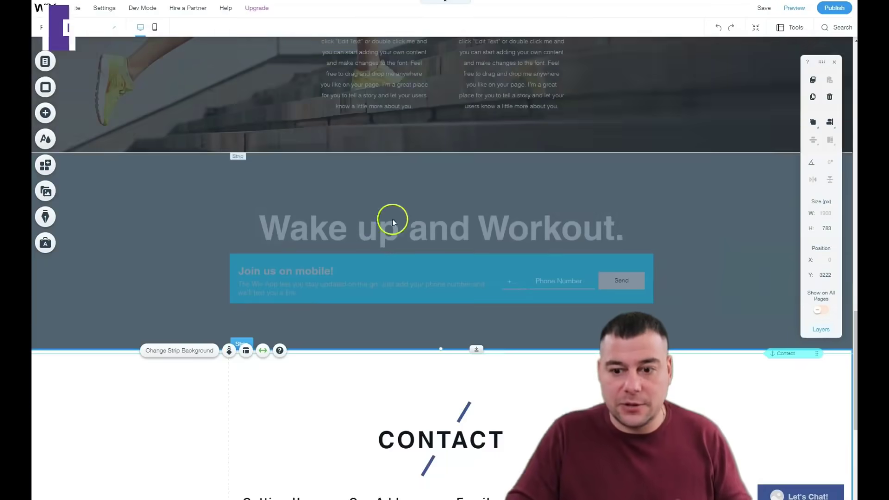
{"action": "scroll", "coordinate": [378, 212], "scroll_direction": "down", "scroll_amount": 4}
{"action": "scroll", "coordinate": [330, 238], "scroll_direction": "down", "scroll_amount": 3}
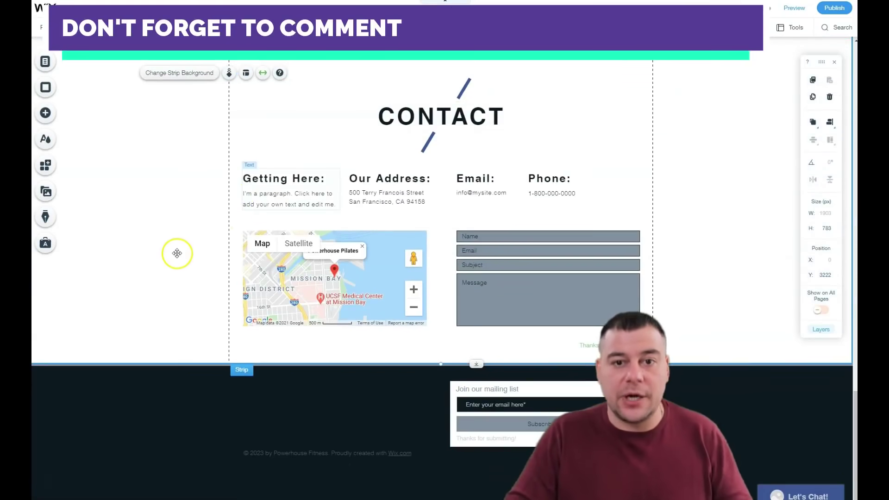
{"action": "scroll", "coordinate": [176, 253], "scroll_direction": "up", "scroll_amount": 15}
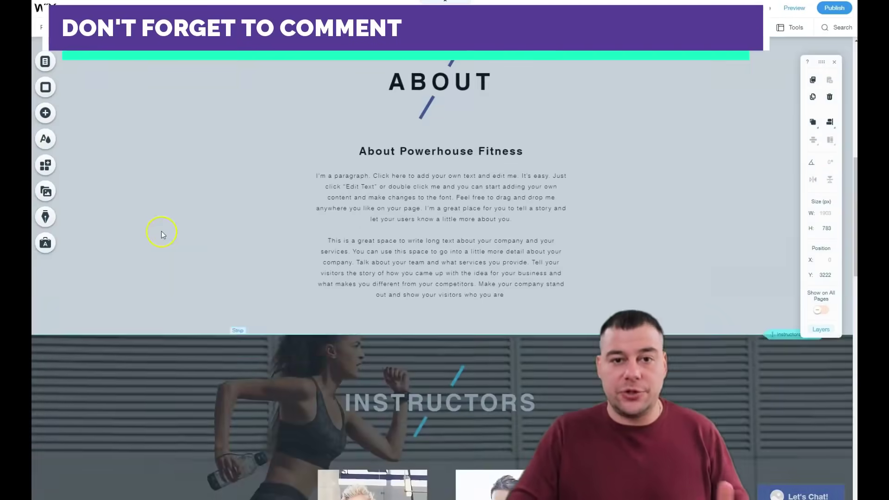
{"action": "scroll", "coordinate": [159, 226], "scroll_direction": "up", "scroll_amount": 8}
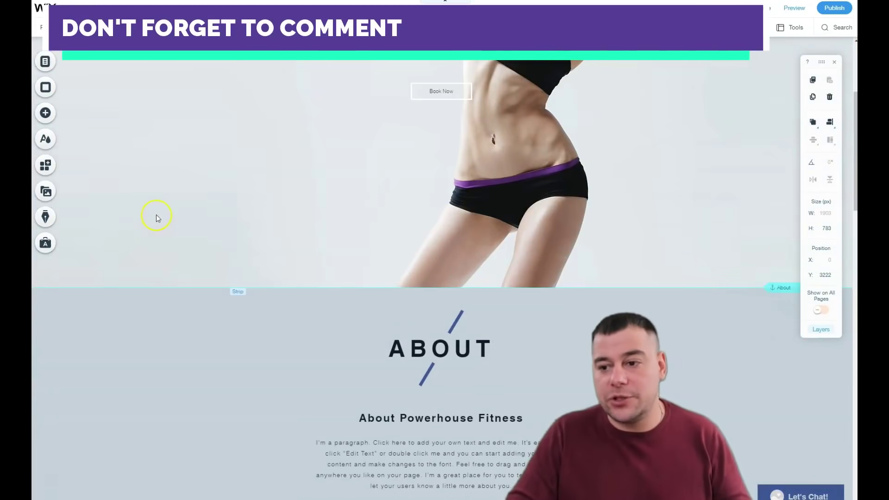
{"action": "scroll", "coordinate": [157, 216], "scroll_direction": "up", "scroll_amount": 2}
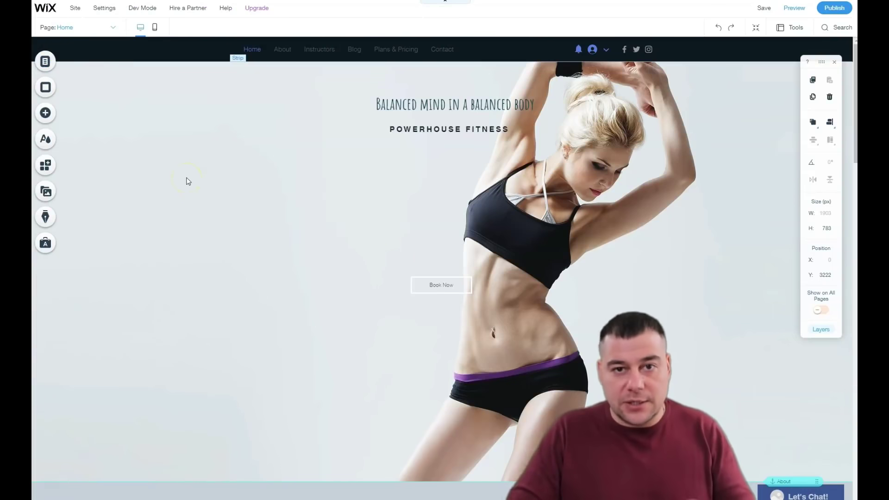
- Browse the Wix App Market's home page through to its Social Apps section and view the site menu's page list
{"action": "left_click", "coordinate": [46, 165]}
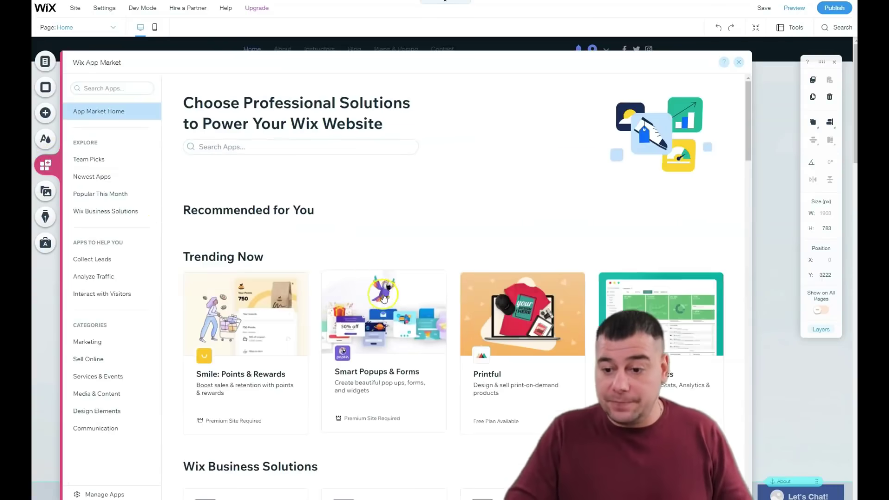
{"action": "scroll", "coordinate": [352, 261], "scroll_direction": "down", "scroll_amount": 5}
{"action": "scroll", "coordinate": [351, 264], "scroll_direction": "down", "scroll_amount": 10}
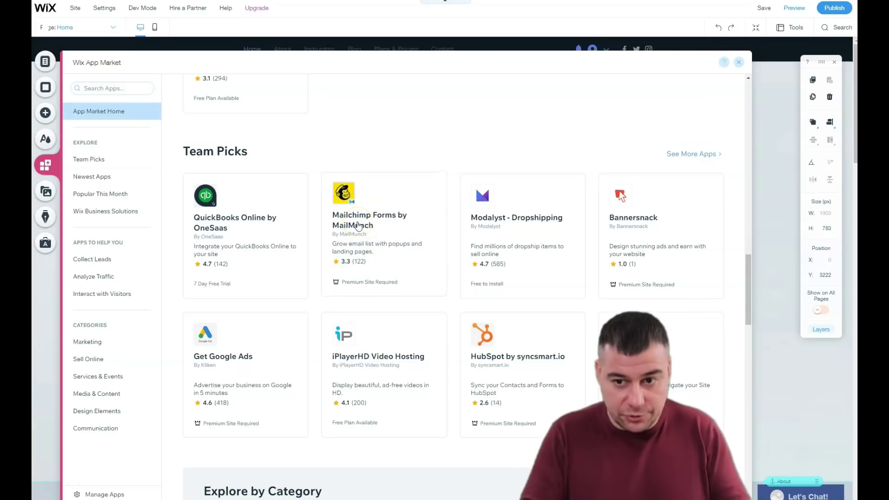
{"action": "scroll", "coordinate": [324, 218], "scroll_direction": "down", "scroll_amount": 4}
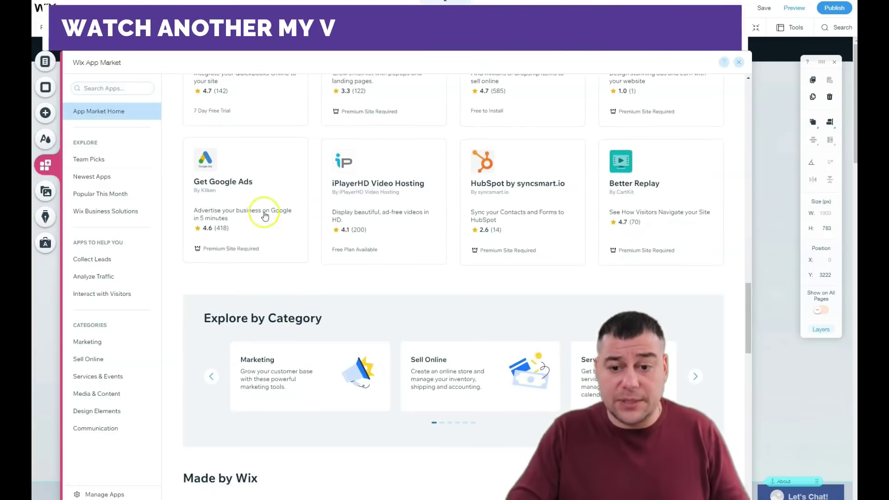
{"action": "scroll", "coordinate": [279, 197], "scroll_direction": "down", "scroll_amount": 6}
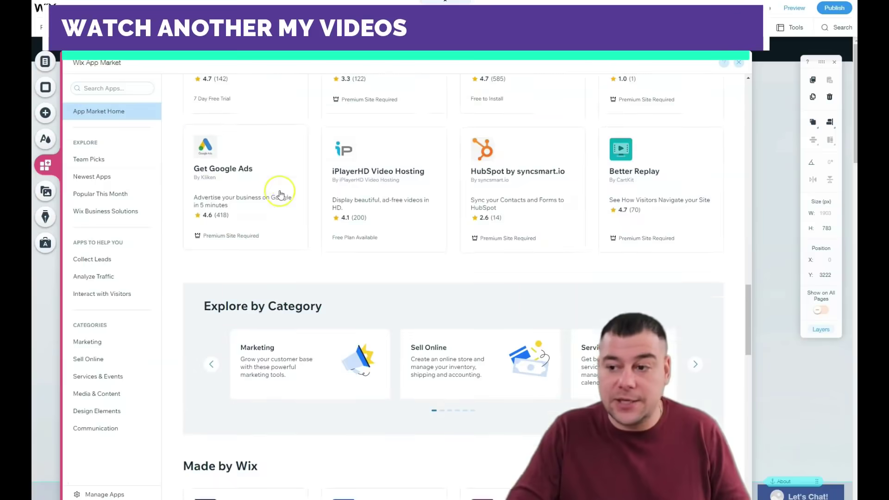
{"action": "scroll", "coordinate": [281, 195], "scroll_direction": "down", "scroll_amount": 7}
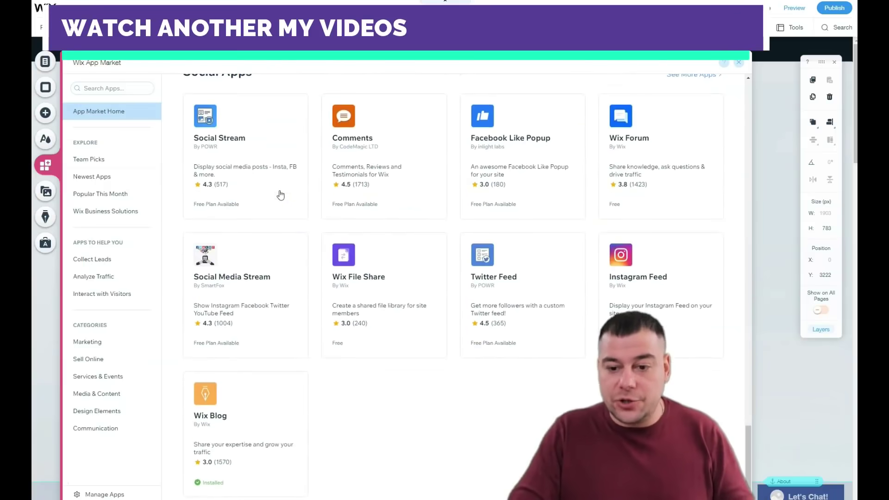
{"action": "left_click", "coordinate": [87, 62]}
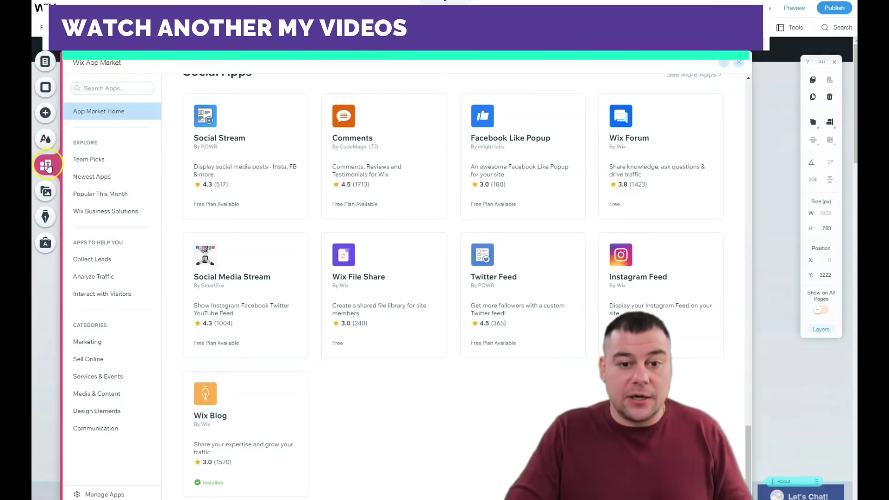
{"action": "left_click", "coordinate": [44, 62]}
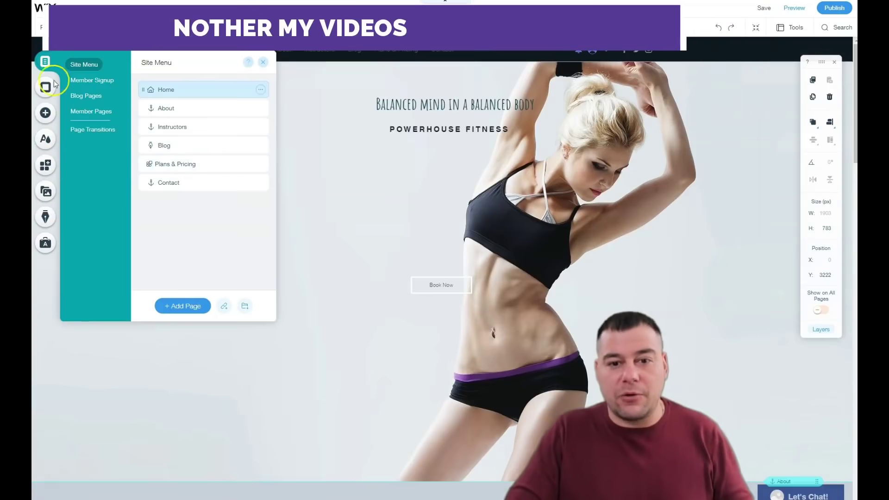
{"action": "left_click", "coordinate": [262, 63]}
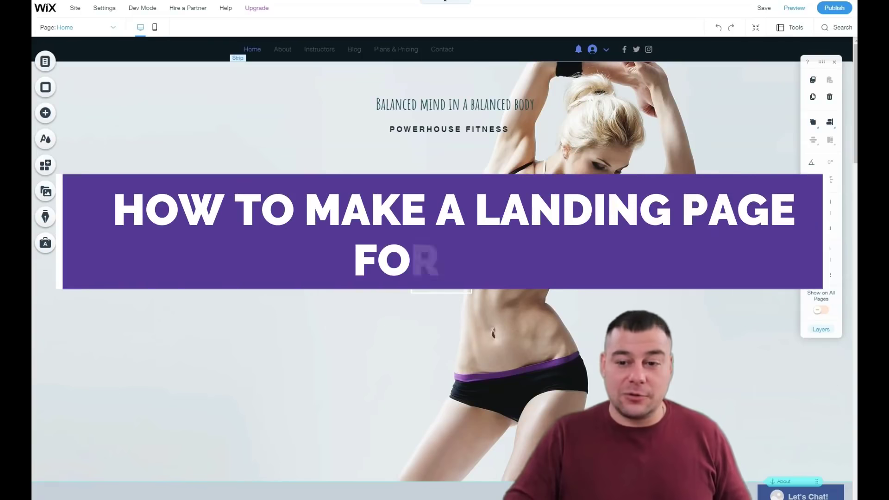
- Review the finished landing page from the hero section to the footer and return to the hero
{"action": "scroll", "coordinate": [445, 259], "scroll_direction": "down", "scroll_amount": 3}
{"action": "scroll", "coordinate": [444, 259], "scroll_direction": "down", "scroll_amount": 10}
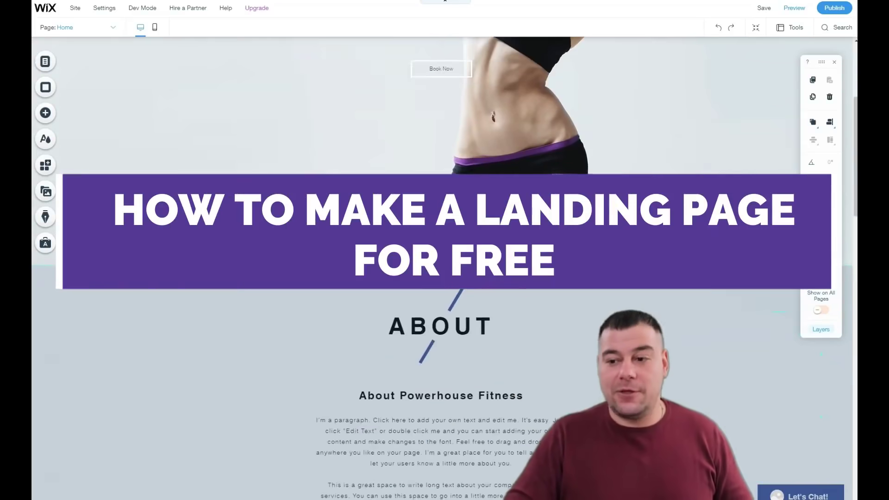
{"action": "scroll", "coordinate": [444, 259], "scroll_direction": "down", "scroll_amount": 10}
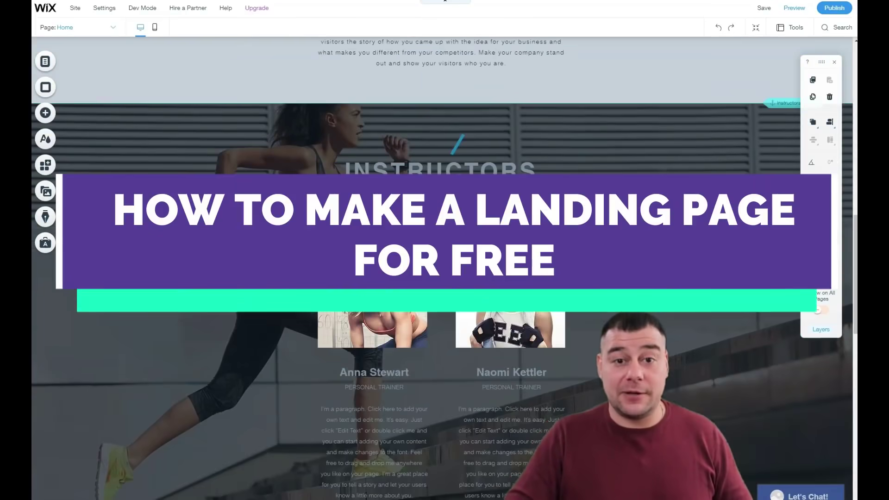
{"action": "scroll", "coordinate": [445, 259], "scroll_direction": "down", "scroll_amount": 8}
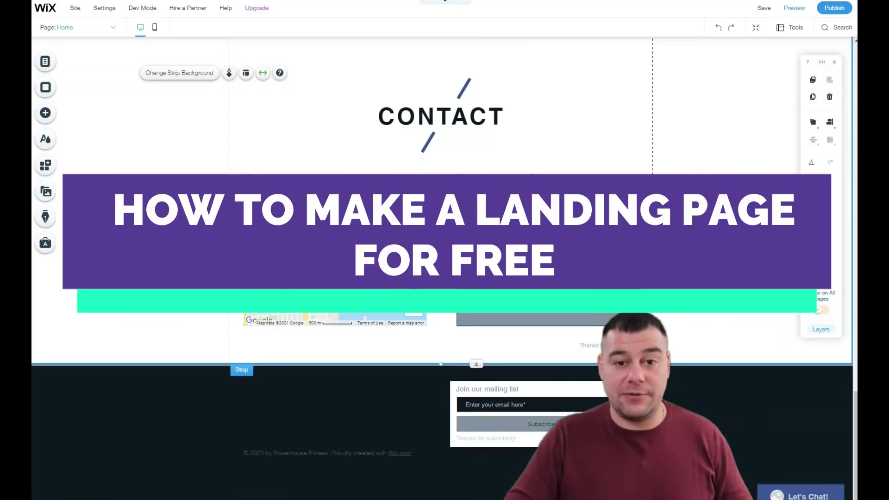
{"action": "scroll", "coordinate": [444, 259], "scroll_direction": "up", "scroll_amount": 15}
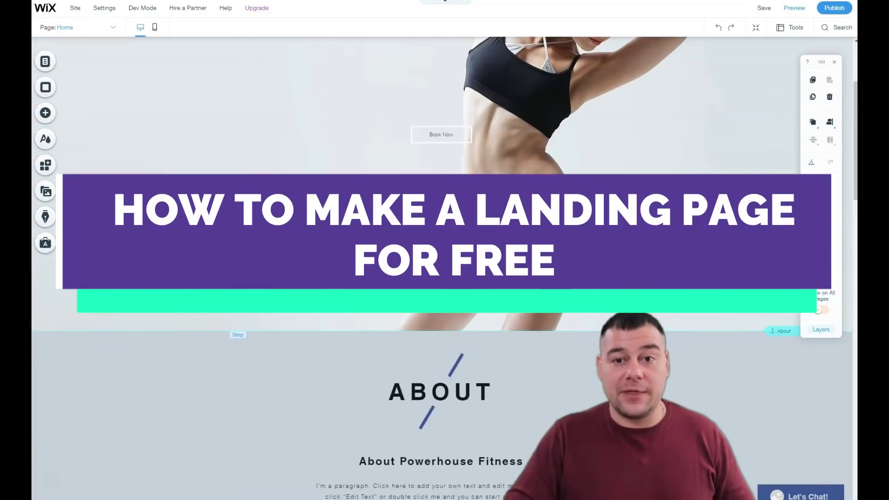
{"action": "scroll", "coordinate": [444, 259], "scroll_direction": "up", "scroll_amount": 5}
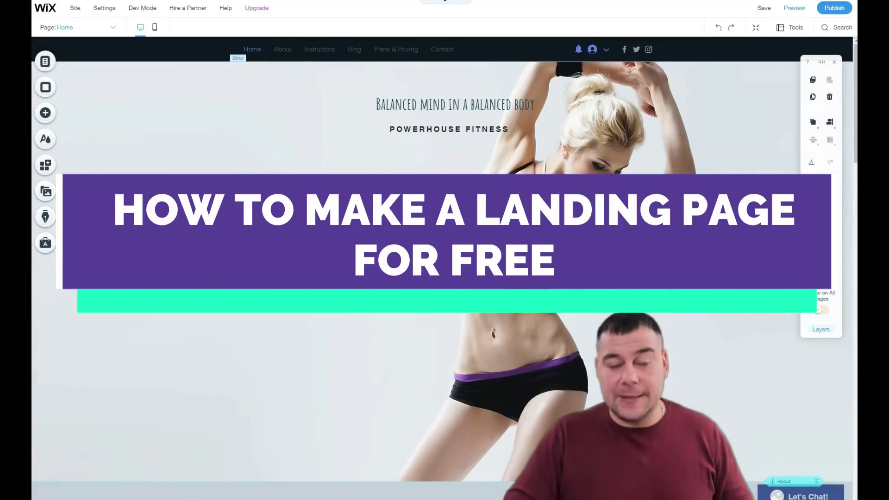